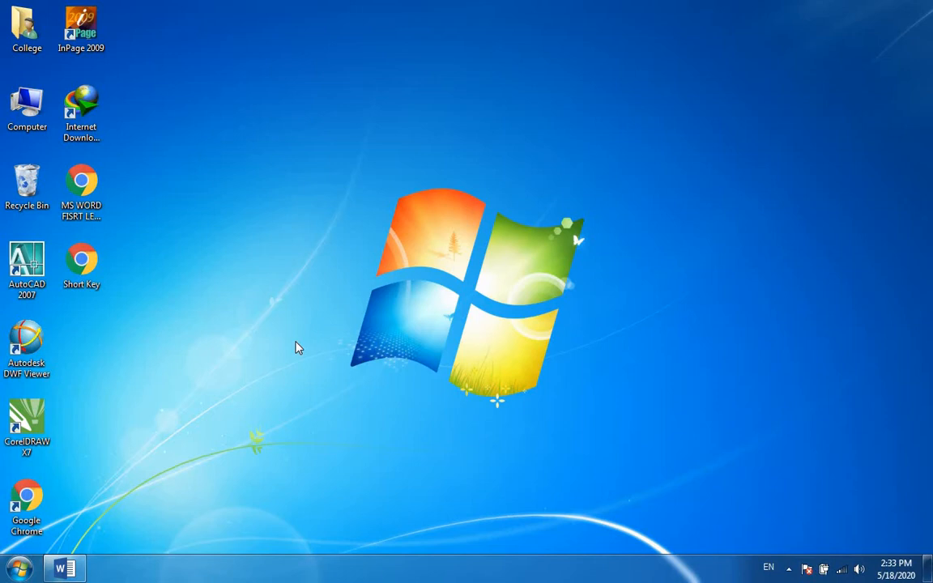
Switch to the open Word lecture document and look over its text, the Letters-to-Paragraph table and the Topic & Short keys table.
click(68, 572)
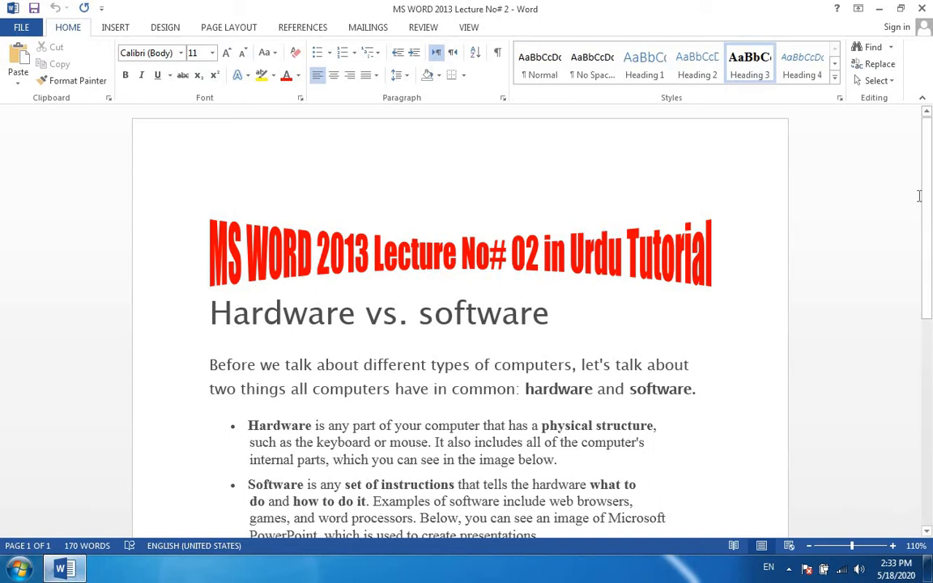
drag(926, 197, 930, 354)
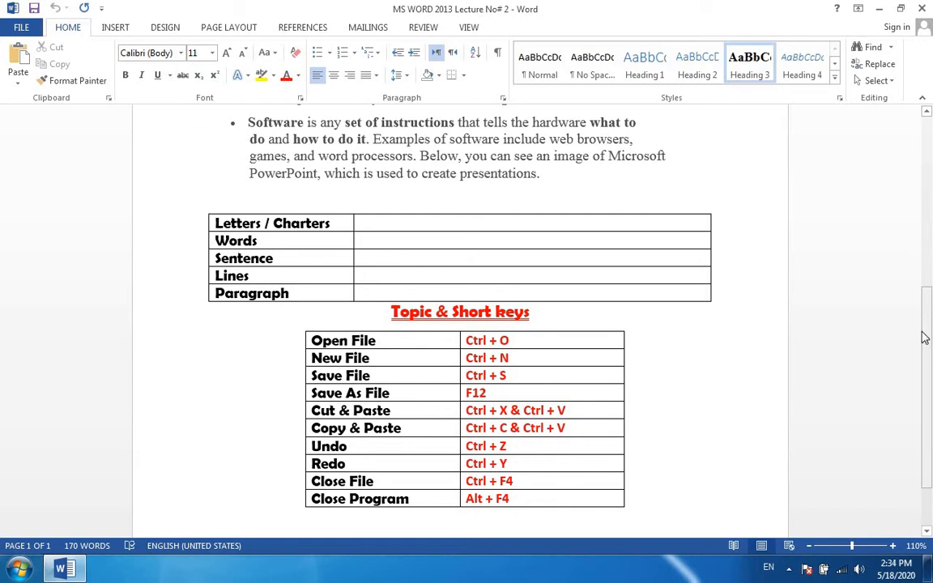
scroll(929, 340, up, 1)
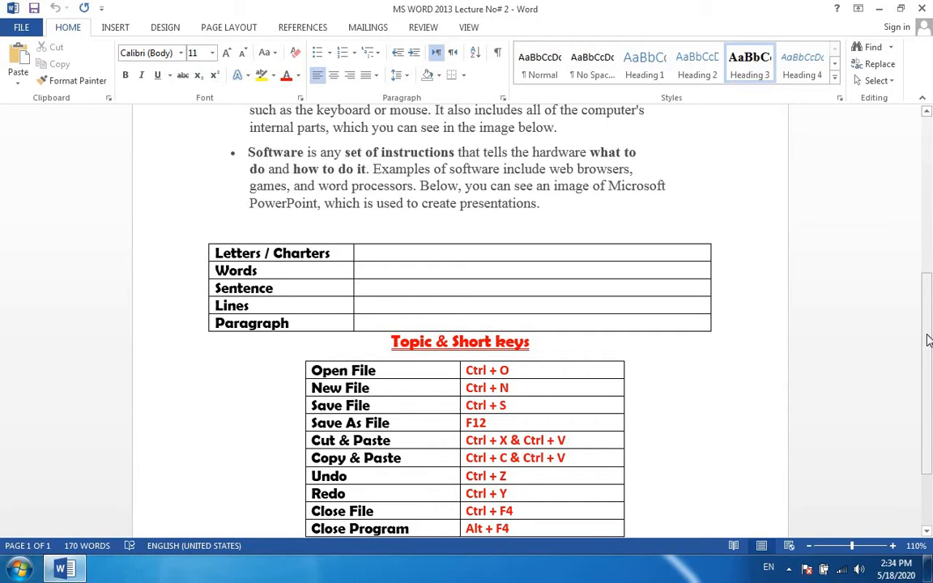
scroll(538, 295, up, 2)
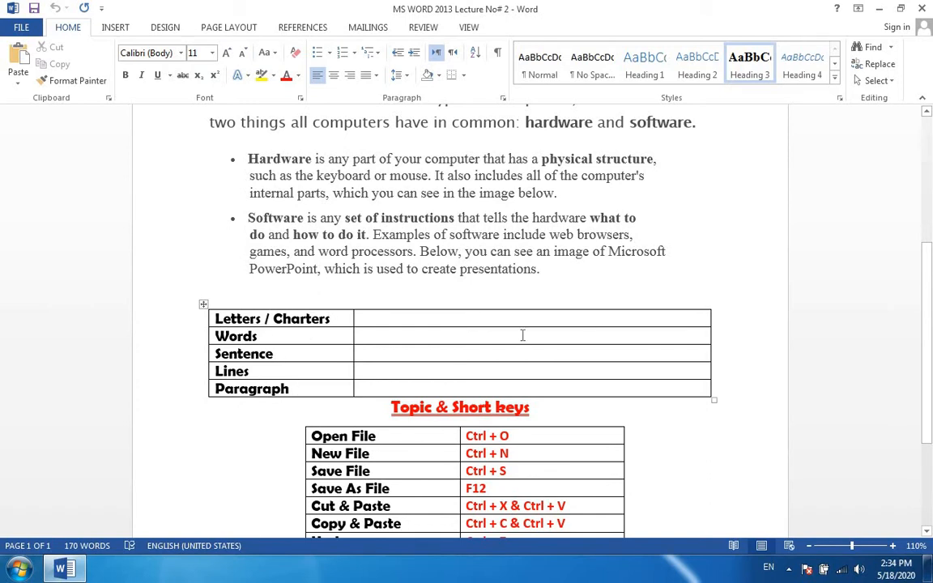
drag(930, 269, 930, 228)
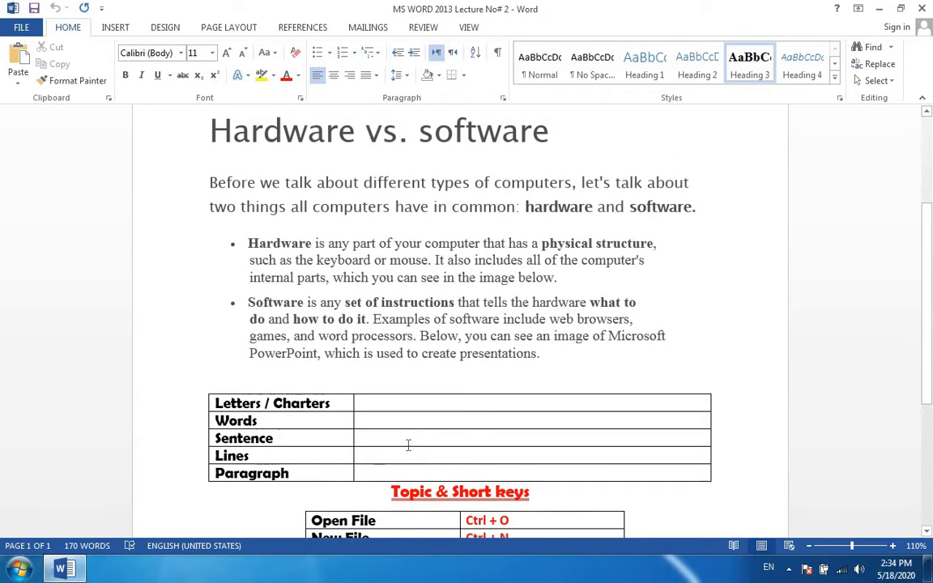
Fill the empty cell beside Letters / Charters with the spaced-out capital letters B E F O R E.
drag(332, 402, 245, 409)
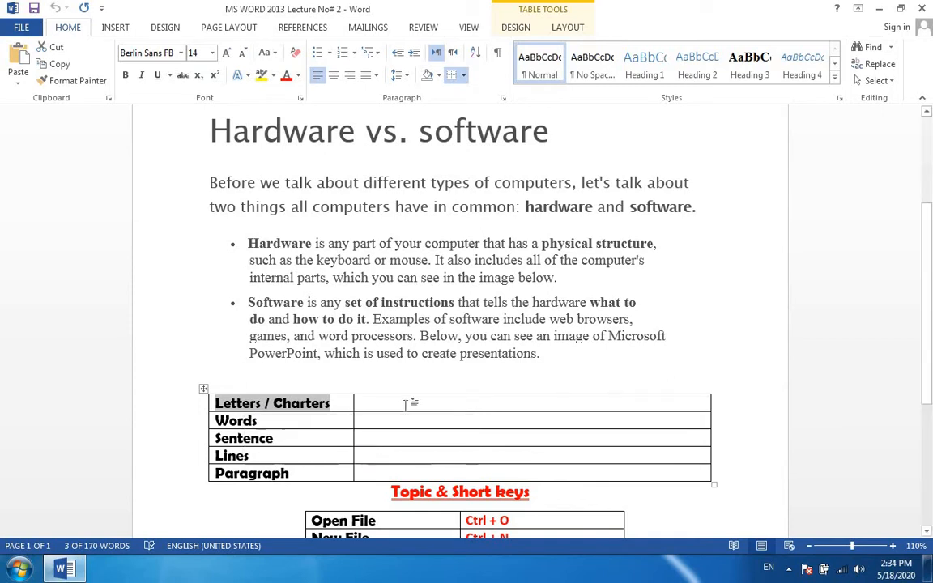
click(405, 403)
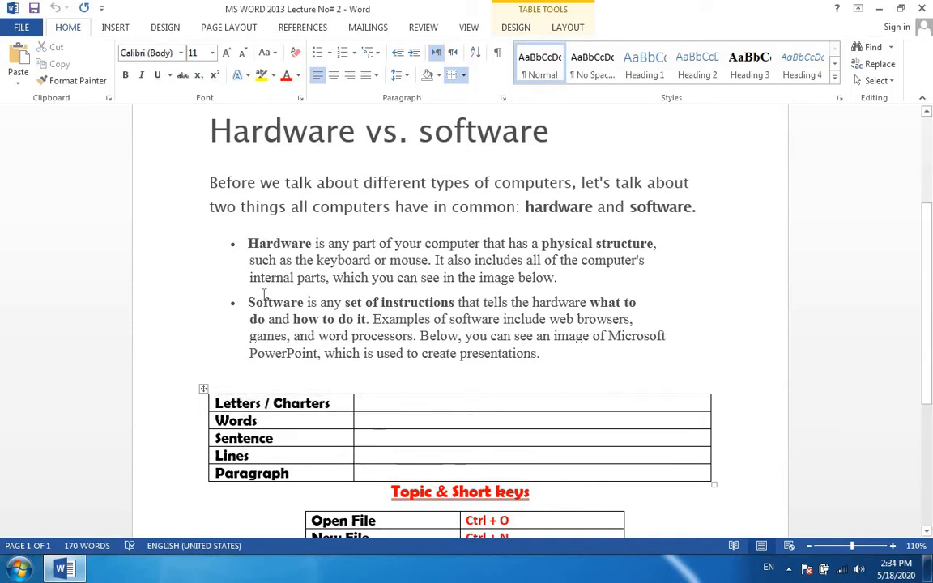
double_click(229, 183)
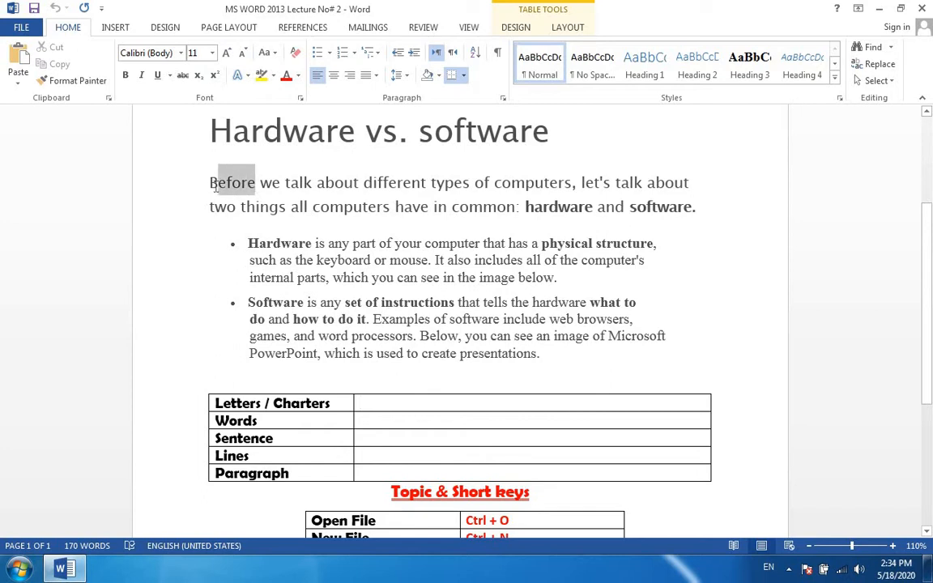
click(415, 404)
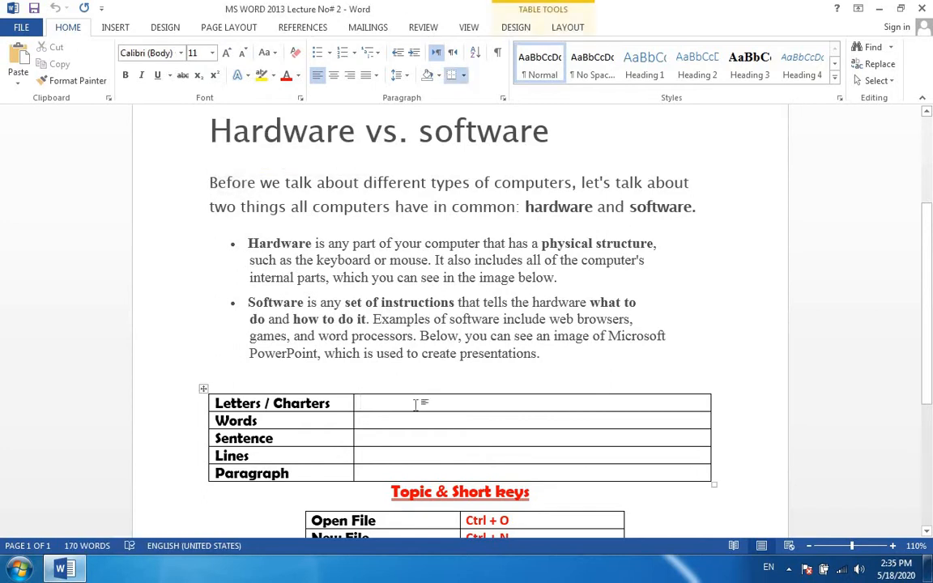
text(B)
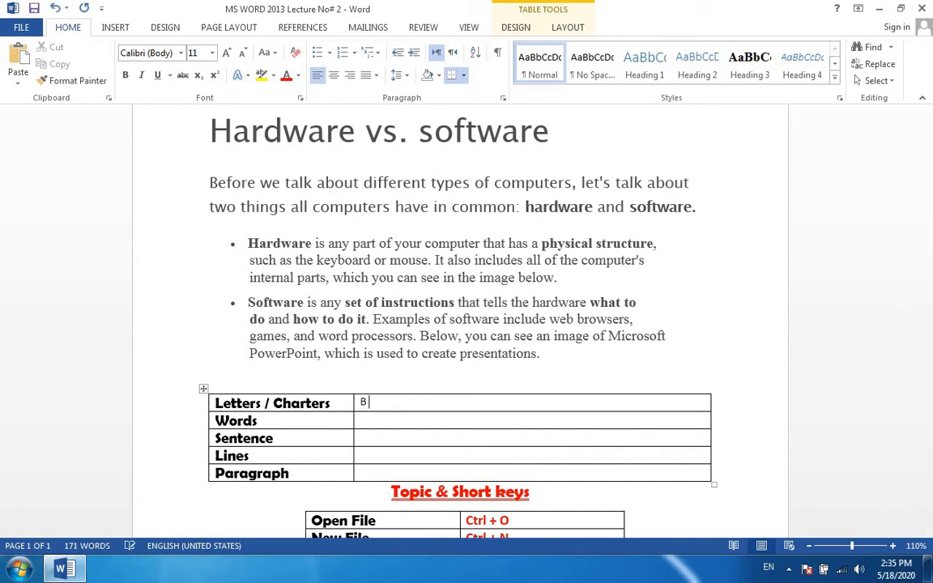
text(    E    F   O   R   E)
Fill the Words row with the comma-separated examples "Before", "Allah", a sample first name and "Allah is one.".
key(Down)
text(Before)
key(BackSpace)
text(, Allah)
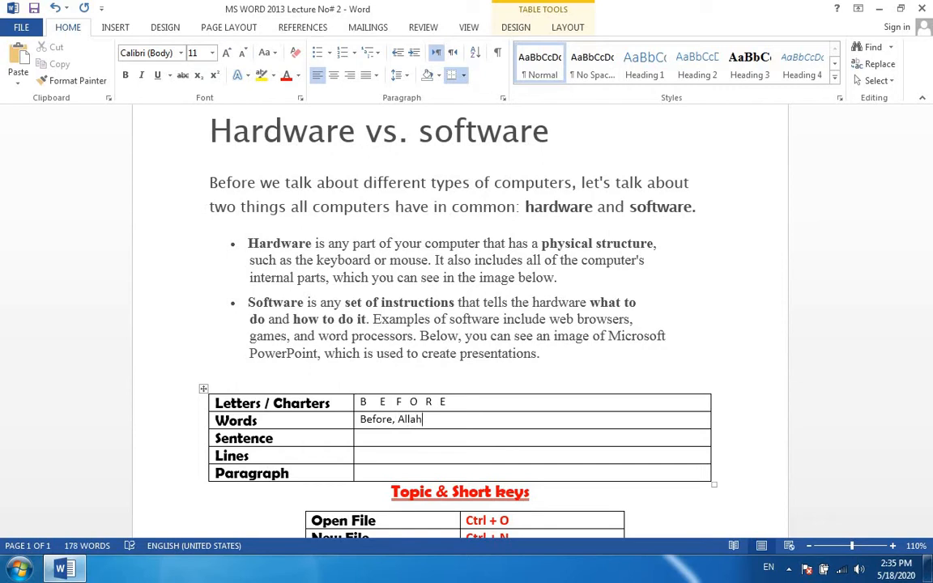
text(, Ali,)
text(Allah is one.)
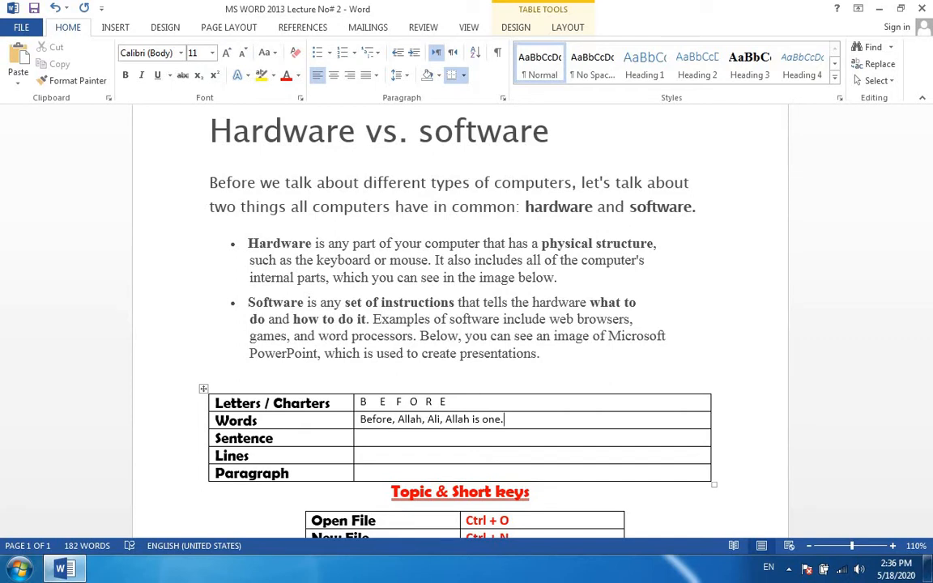
Enter the example "Allah is one." in the Sentence row of the table.
key(Down)
text(Allah is one.)
key(Down)
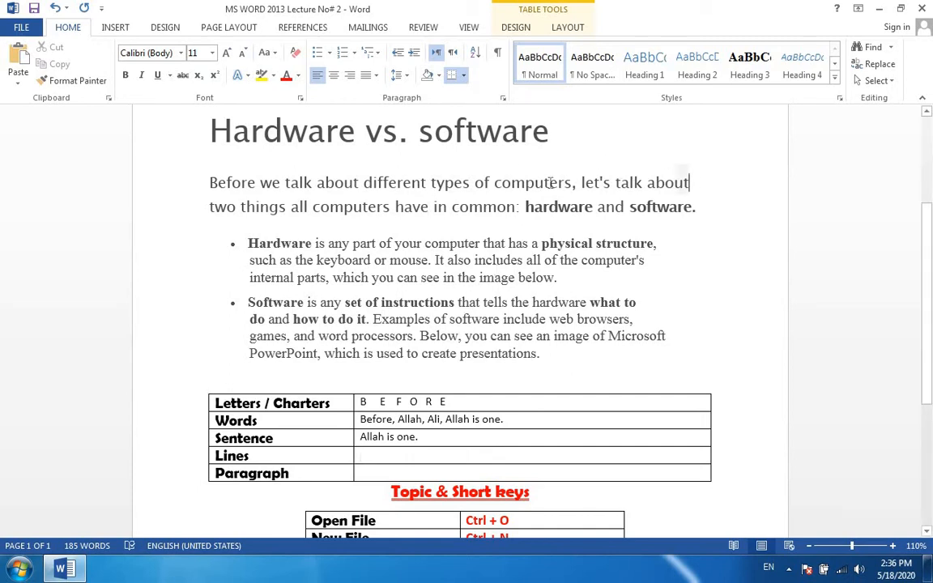
Highlight the individual lines of the introductory paragraph under the Hardware vs. software heading, and enter "line" in the Lines row.
drag(690, 183, 244, 180)
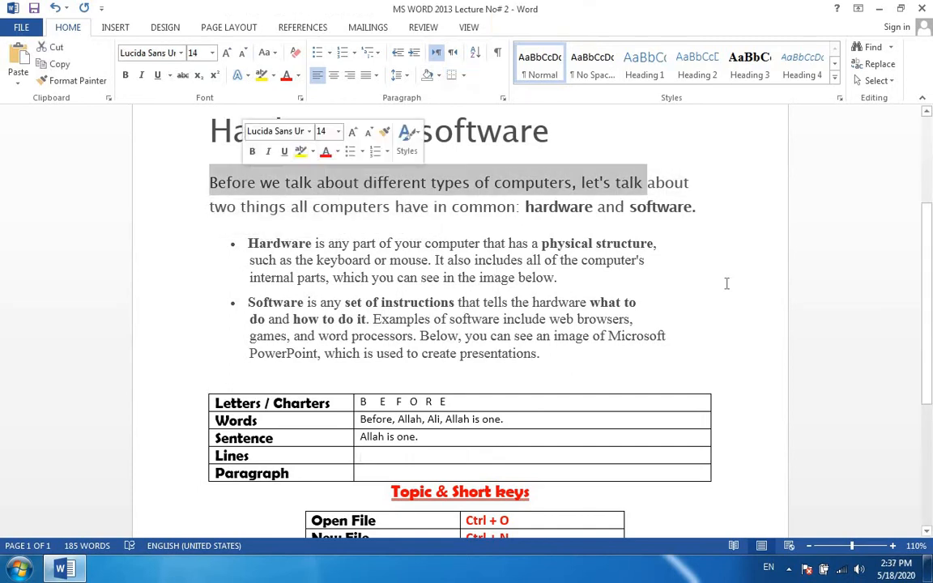
drag(695, 207, 221, 207)
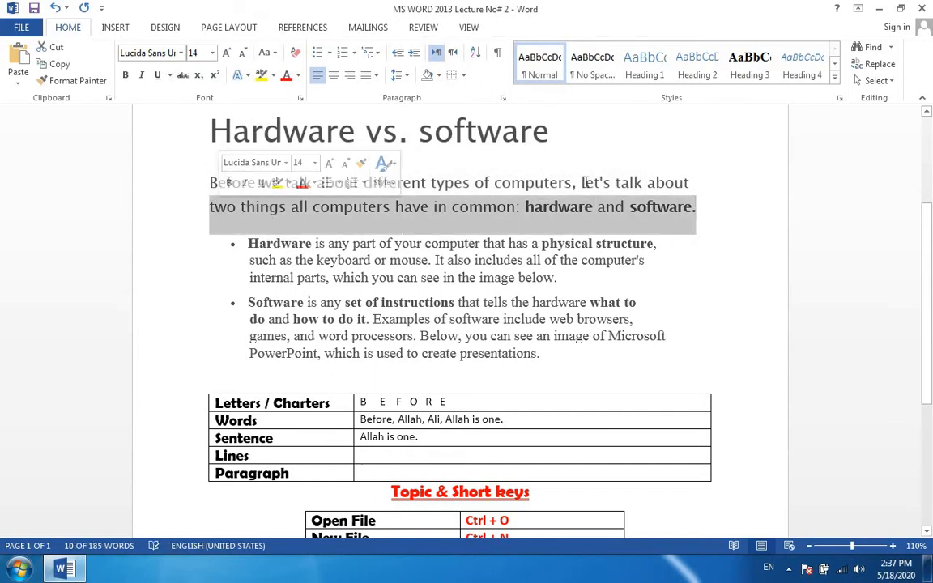
click(692, 193)
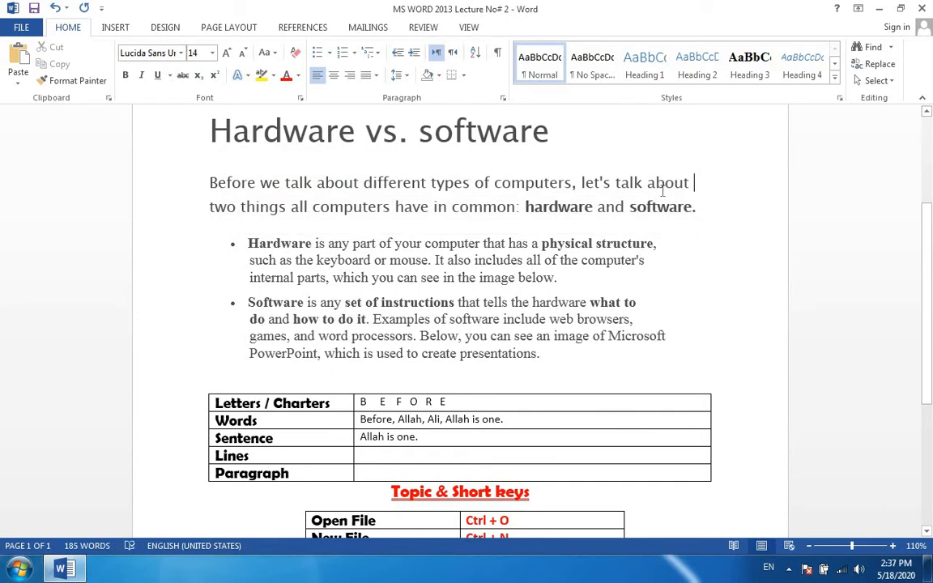
drag(649, 183, 694, 184)
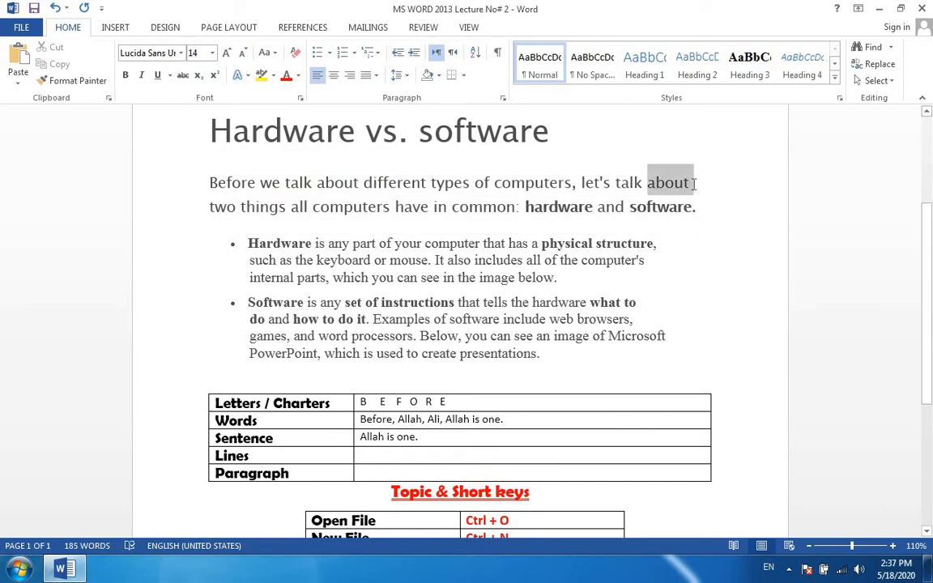
click(682, 193)
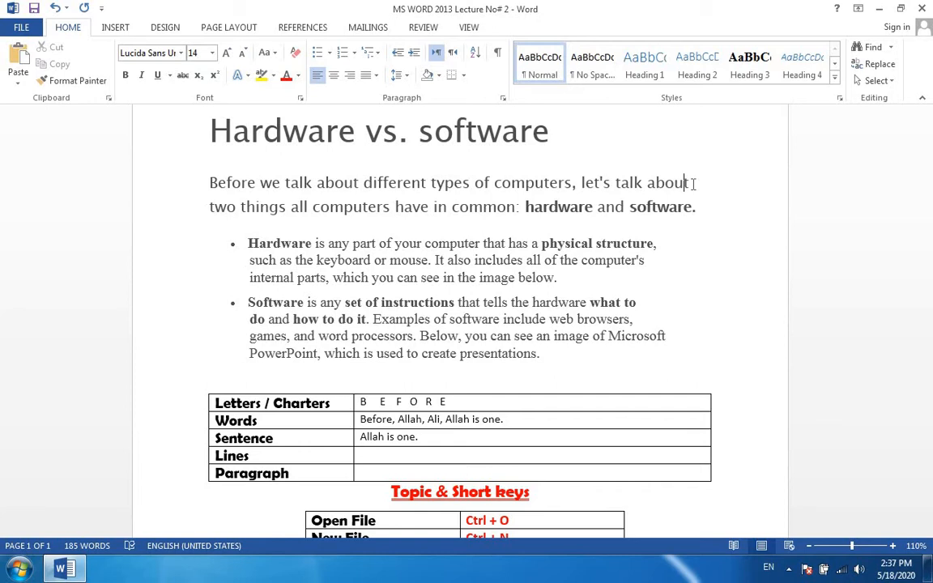
drag(689, 183, 285, 183)
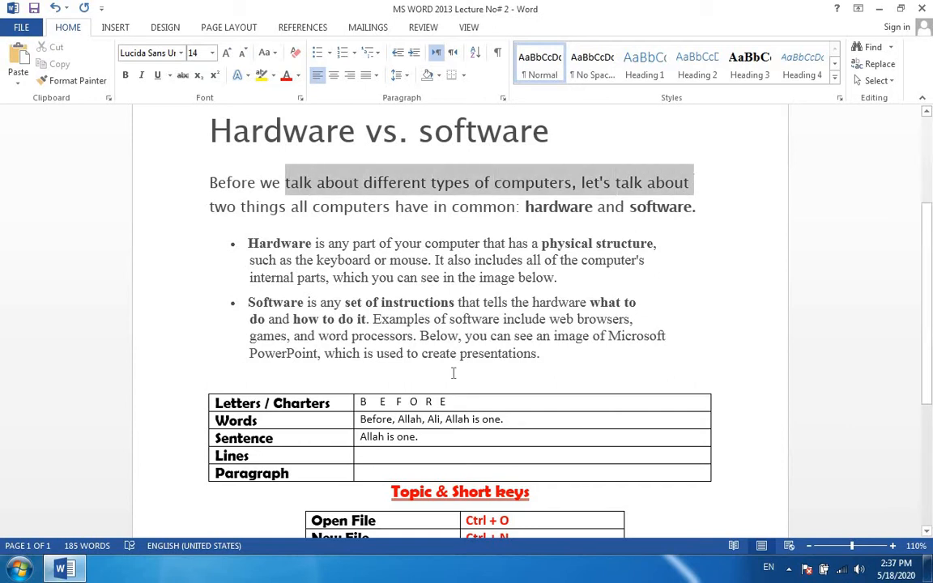
click(418, 456)
text(line)
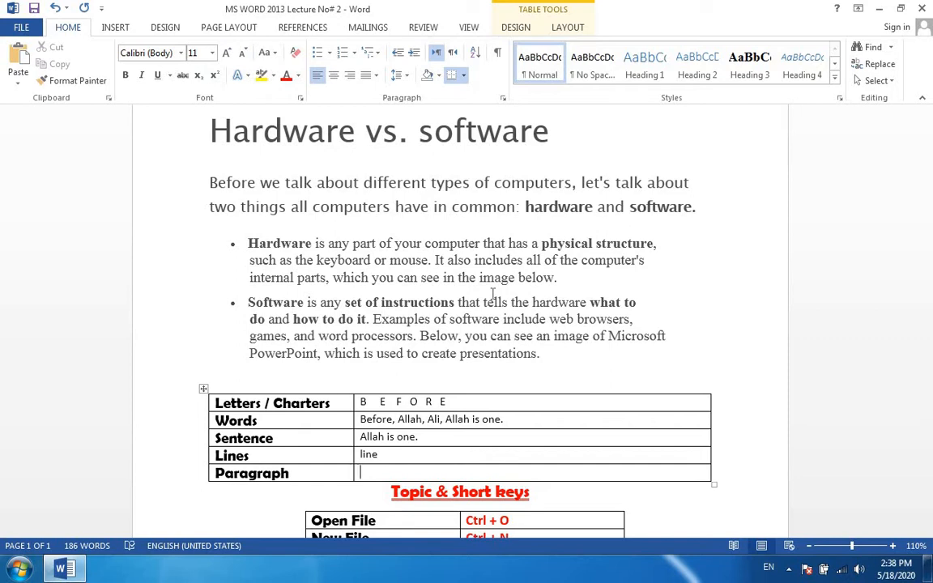
Highlight the first line of the introductory paragraph, and select the entire two-line paragraph as a paragraph example.
click(211, 182)
drag(215, 182, 672, 185)
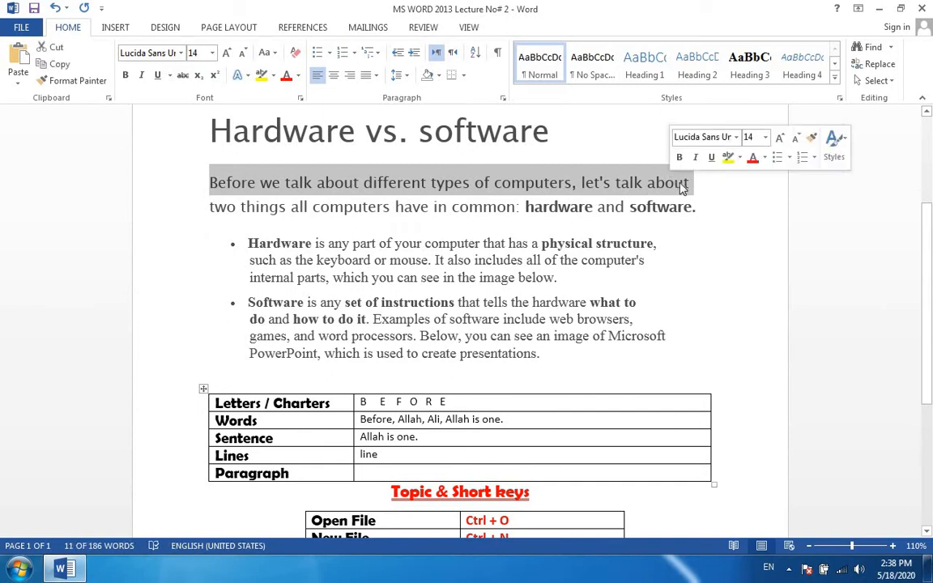
click(681, 187)
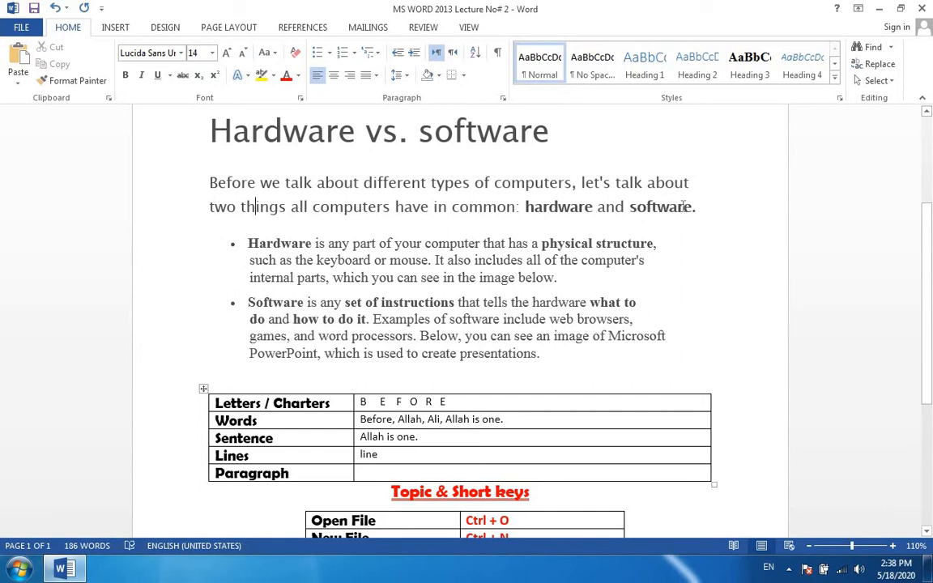
click(698, 207)
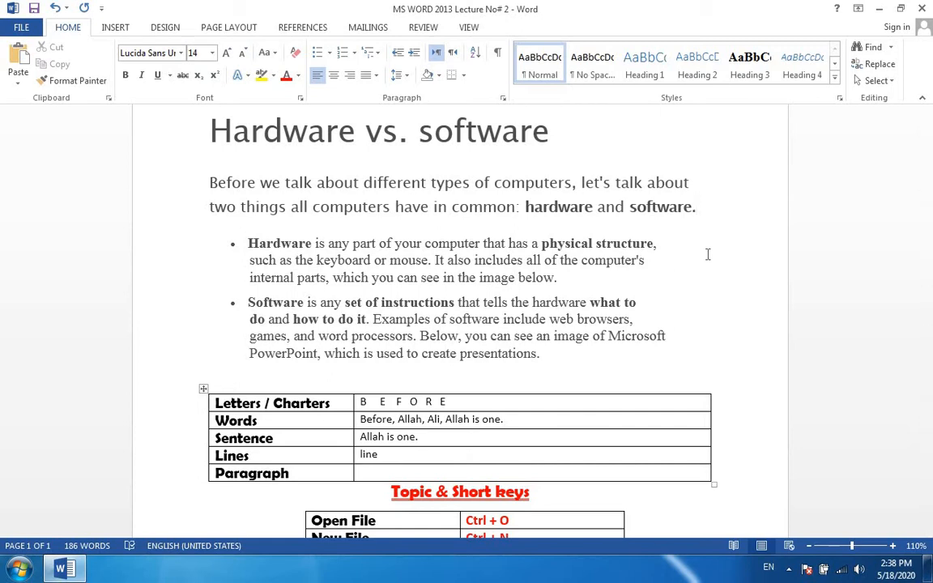
drag(696, 206, 209, 182)
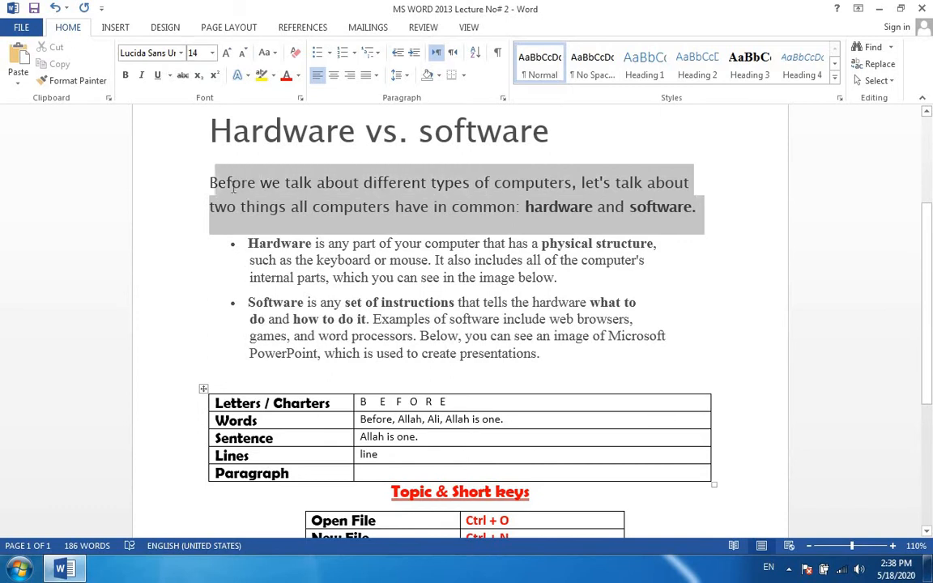
Select the whole Hardware bullet paragraph, from "Hardware is any part" through "in the image below.".
click(249, 246)
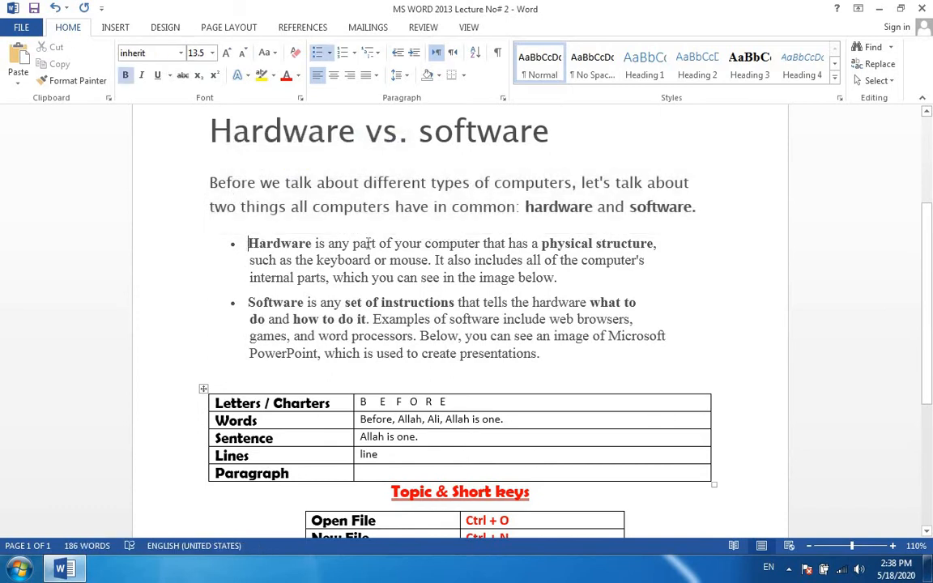
drag(369, 243, 648, 269)
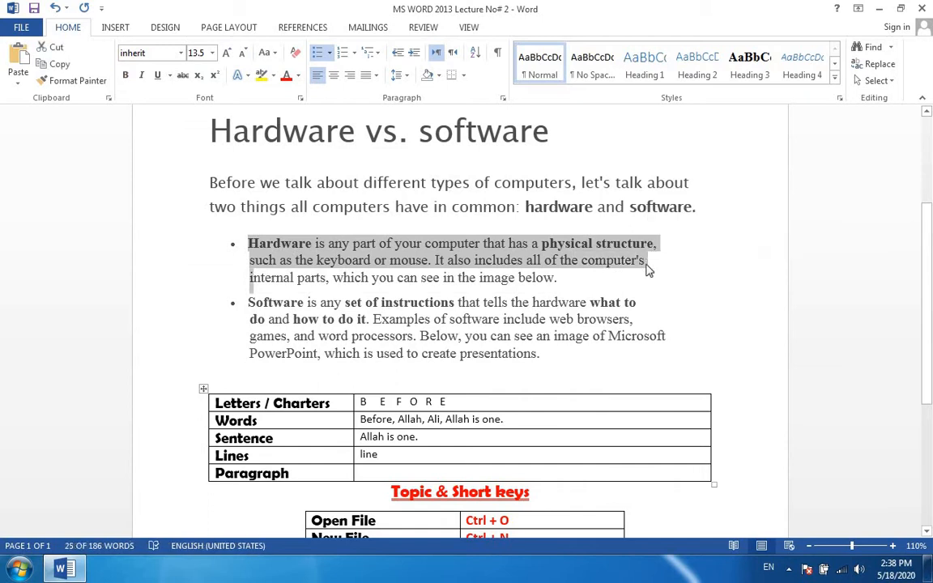
key(shift+Right)
key(shift+Right)
key(shift+Right)
key(shift+Right)
key(shift+Right)
key(shift+Right)
key(shift+Right)
key(shift+Right)
key(shift+Right)
key(shift+Right)
key(shift+Right)
key(shift+Right)
key(shift+Right)
key(shift+Right)
key(shift+Right)
key(shift+Right)
key(shift+Right)
key(shift+Right)
key(shift+Right)
key(shift+Right)
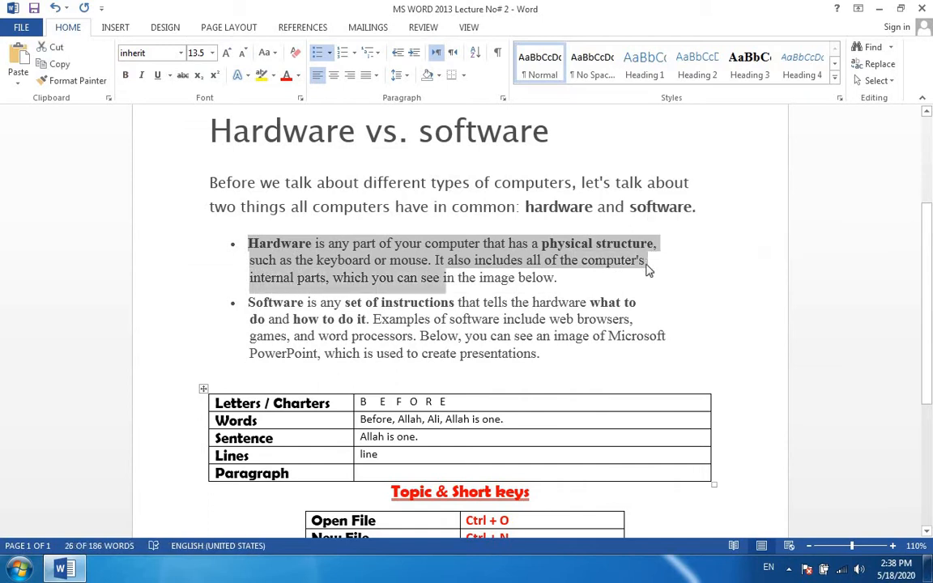
key(shift+Right)
key(shift+Right)
key(shift+Right)
key(shift+Right)
key(shift+Right)
key(shift+Right)
key(shift+Right)
key(shift+Right)
key(shift+Right)
key(shift+Right)
key(shift+Right)
key(shift+Right)
key(shift+Right)
key(shift+Right)
key(shift+Right)
key(shift+Right)
key(shift+Right)
key(shift+Right)
key(shift+Right)
key(shift+Right)
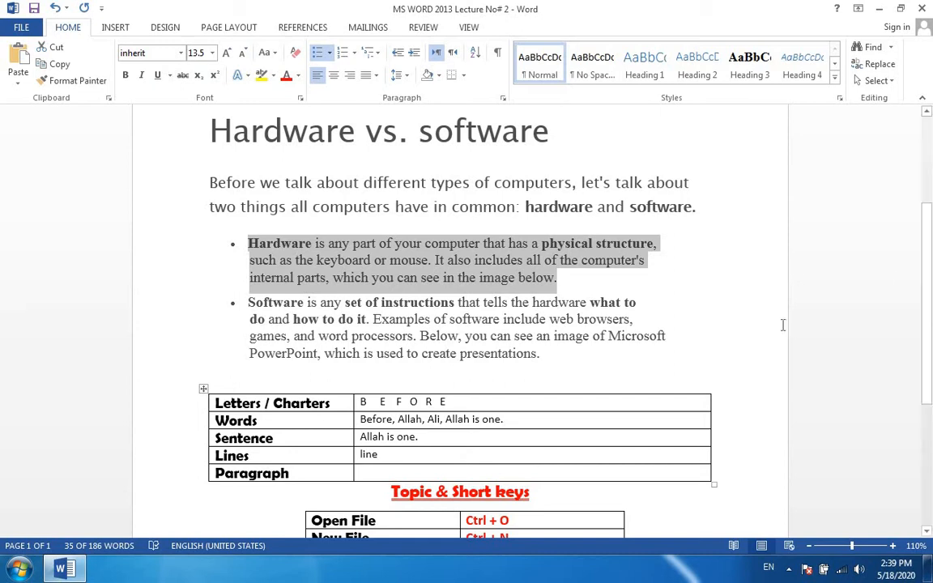
Review the Topic & Short keys table, highlighting all of its rows and the column of topics from Open File to Close Program.
scroll(928, 301, up, 1)
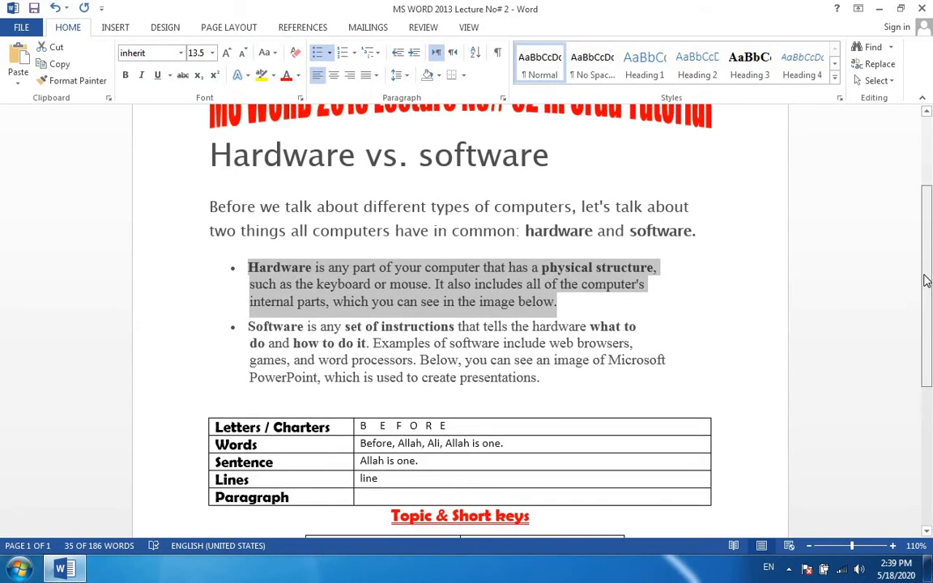
scroll(927, 301, down, 1)
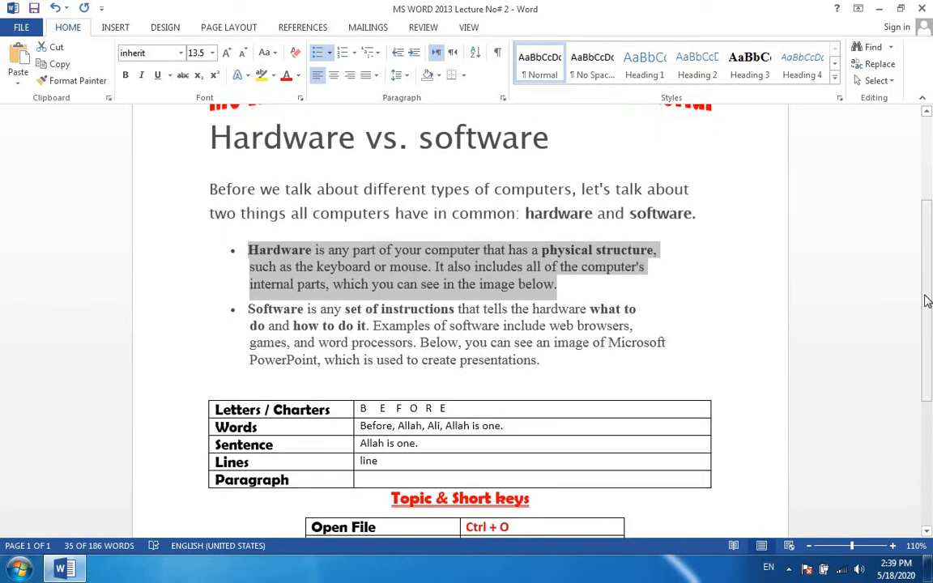
drag(927, 301, 932, 432)
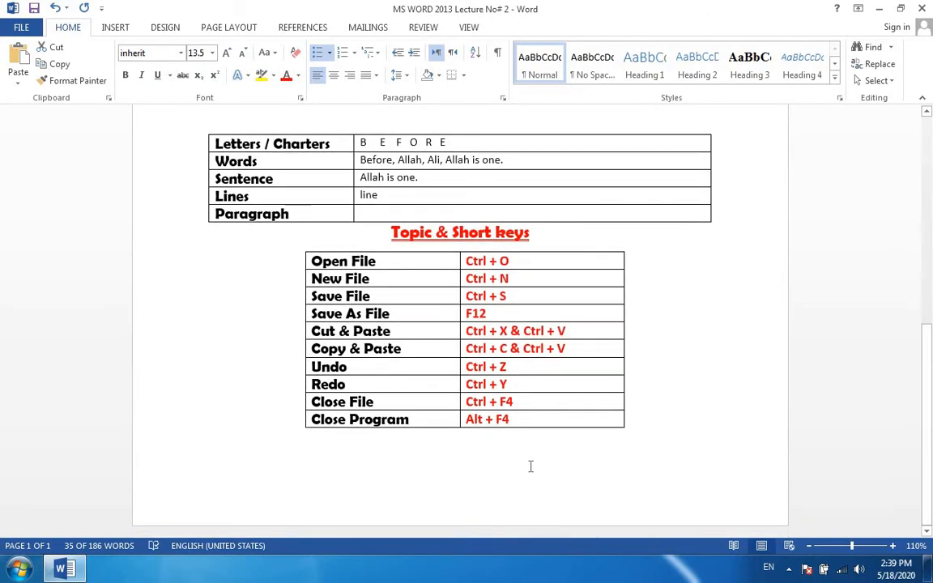
drag(425, 397, 315, 267)
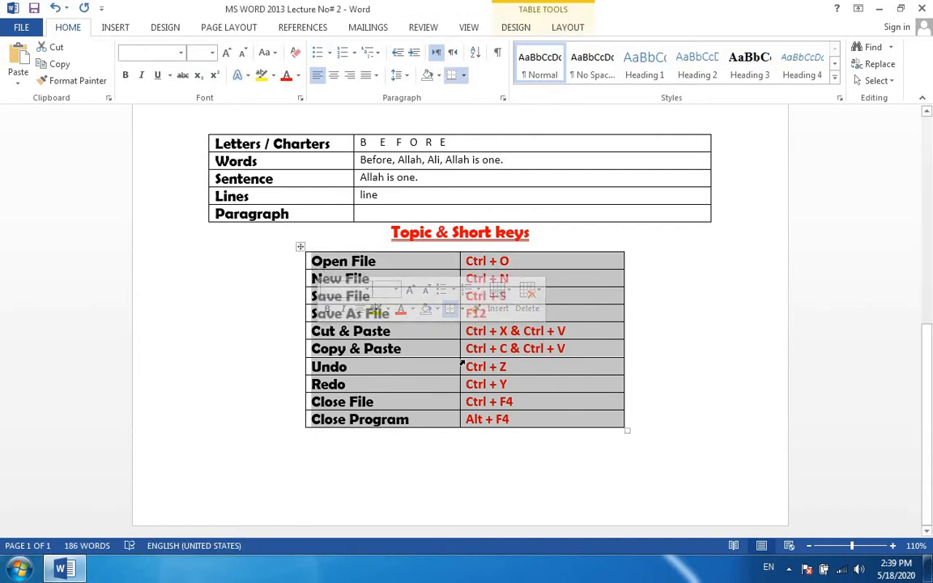
click(549, 267)
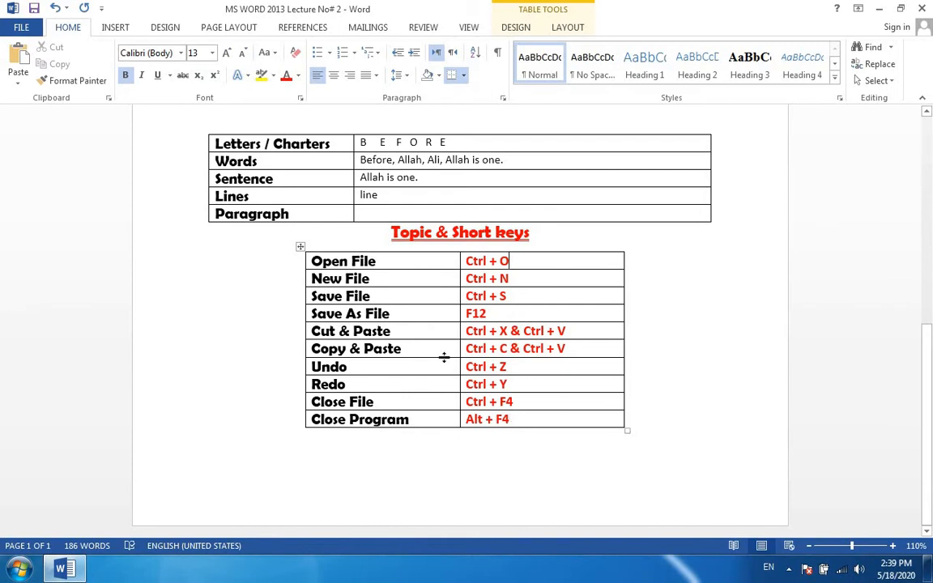
drag(396, 261, 431, 420)
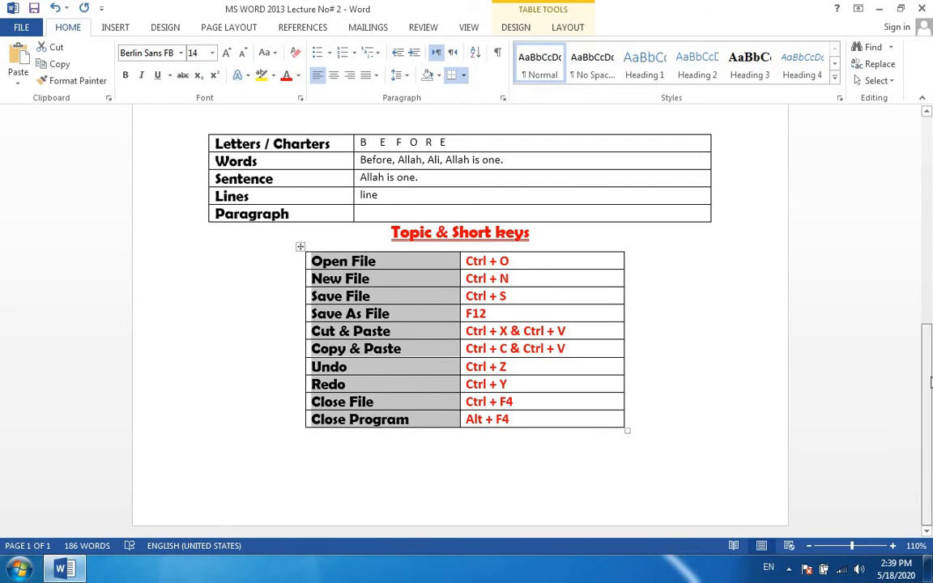
scroll(772, 335, up, 1)
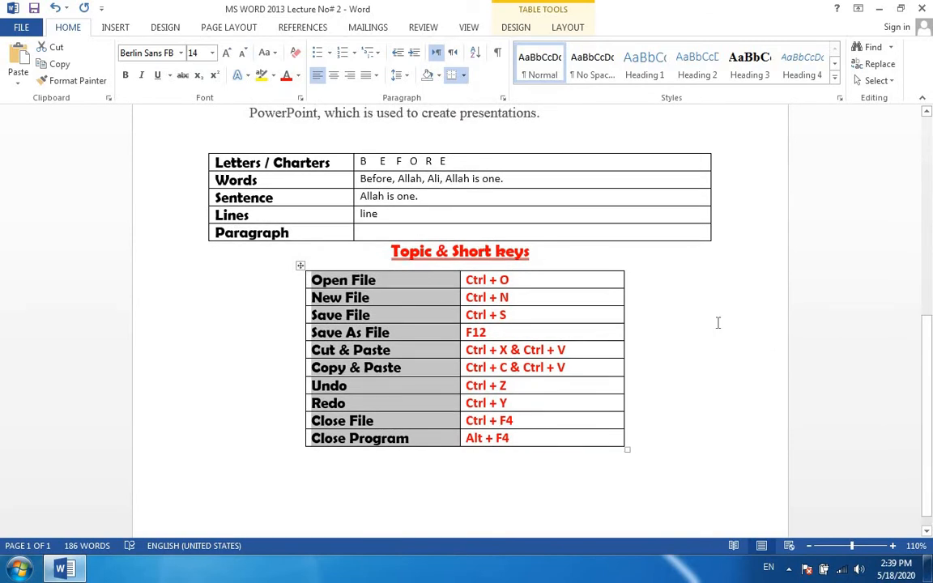
Save the lecture document, and highlight the New File row with its shortcut in the Topic & Short keys table.
key(ctrl+s)
drag(930, 330, 929, 202)
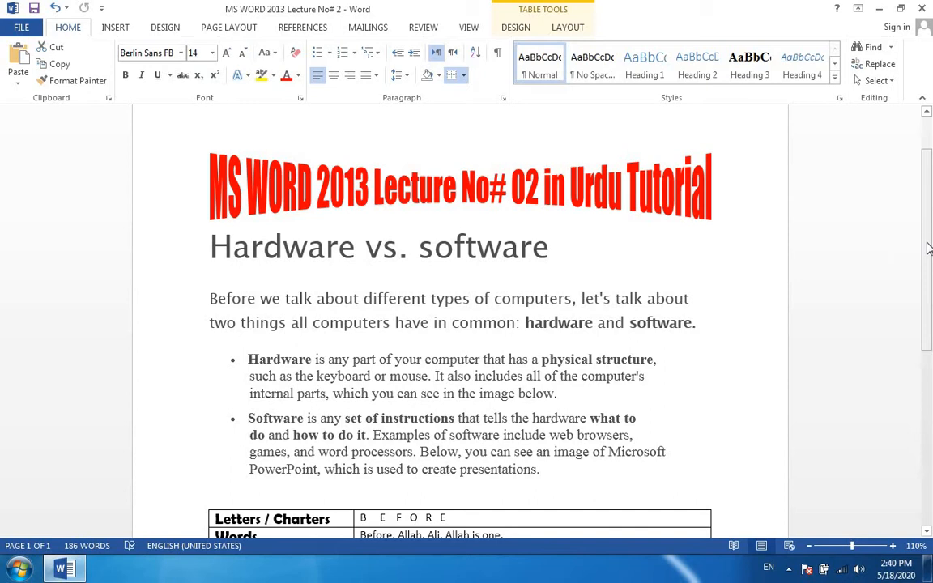
drag(928, 203, 928, 395)
scroll(666, 344, down, 3)
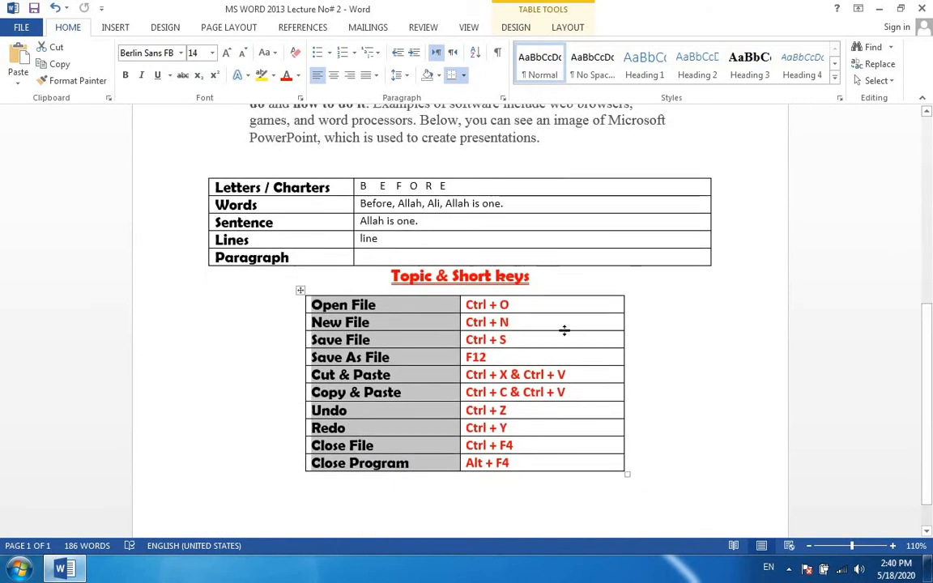
click(512, 322)
drag(454, 321, 387, 324)
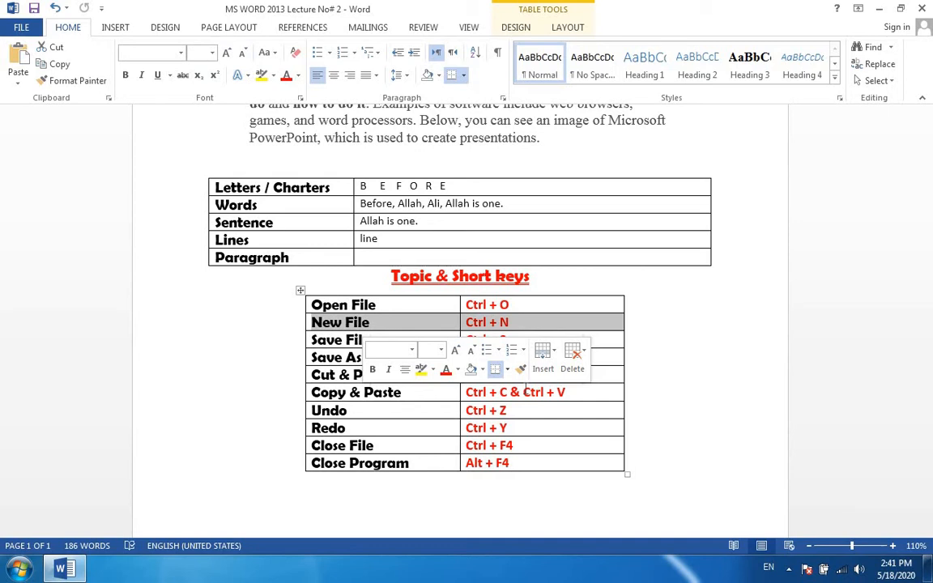
click(530, 411)
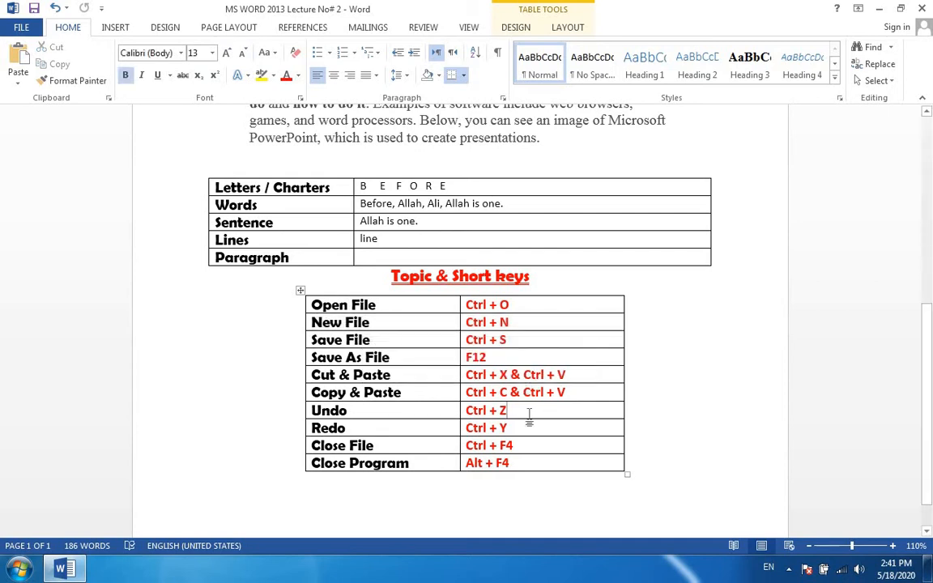
drag(514, 321, 356, 323)
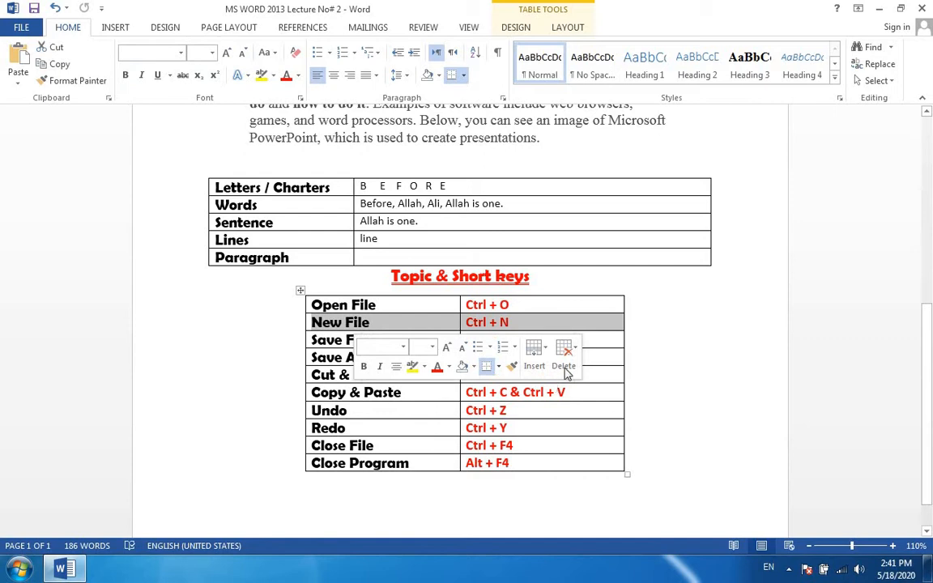
click(578, 325)
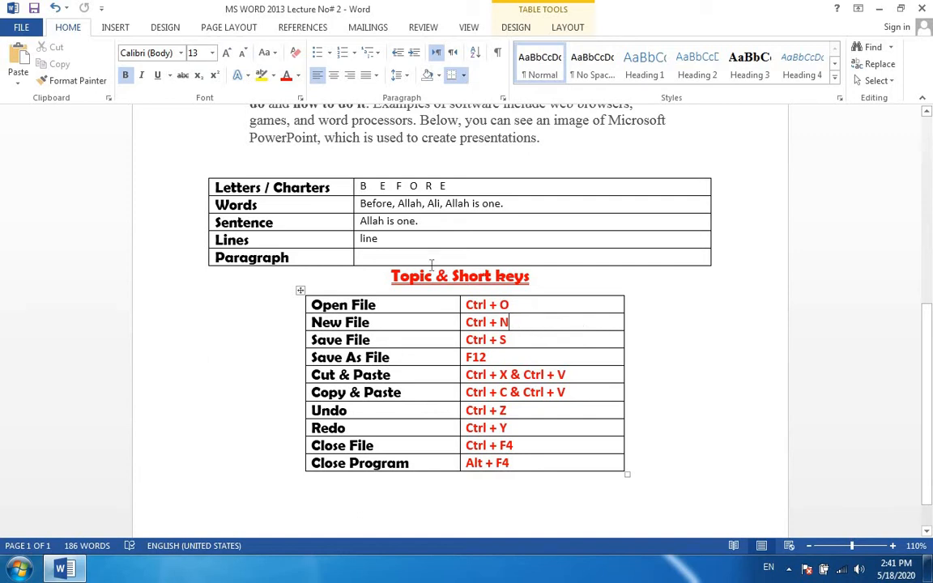
Create a new document from the Blank document template, maximize its window, look over the empty page, and close it.
click(24, 29)
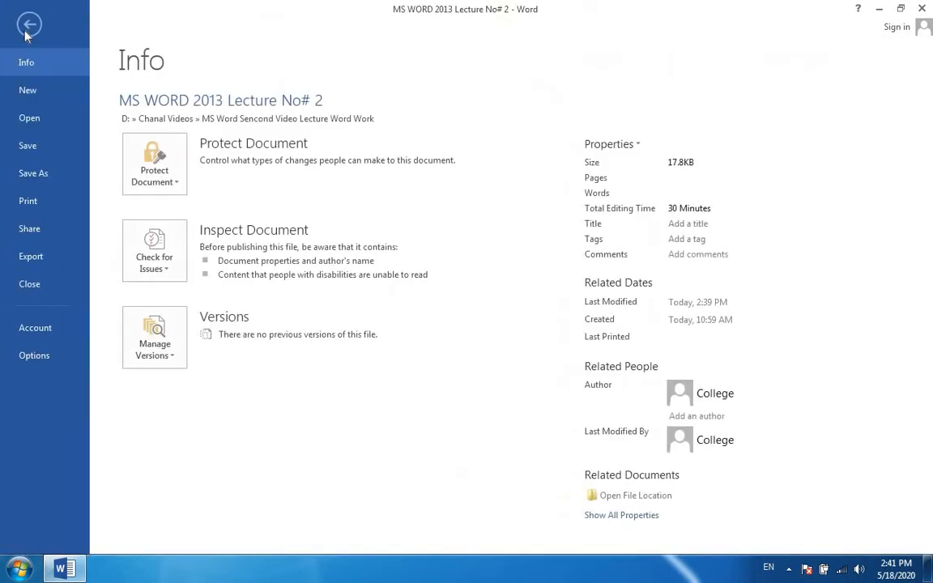
click(36, 91)
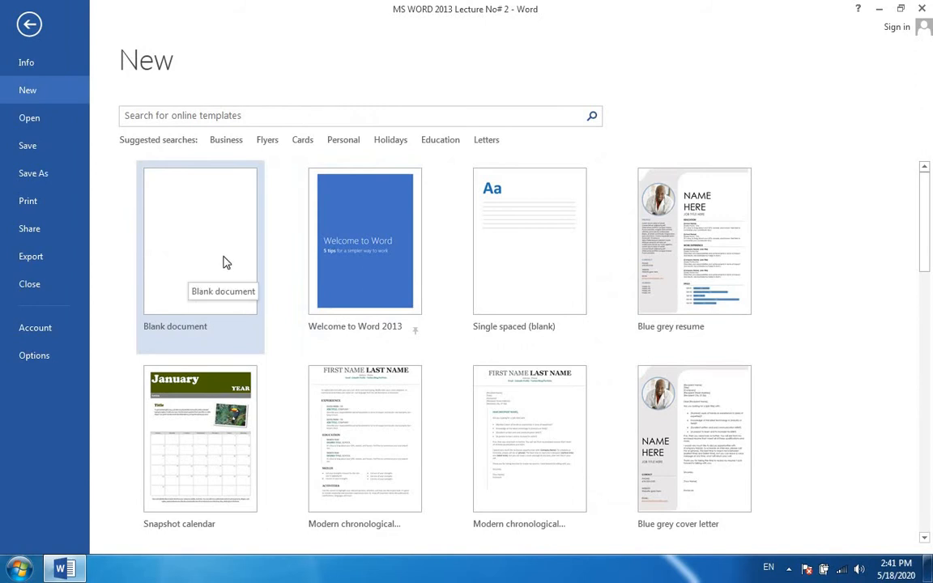
click(219, 242)
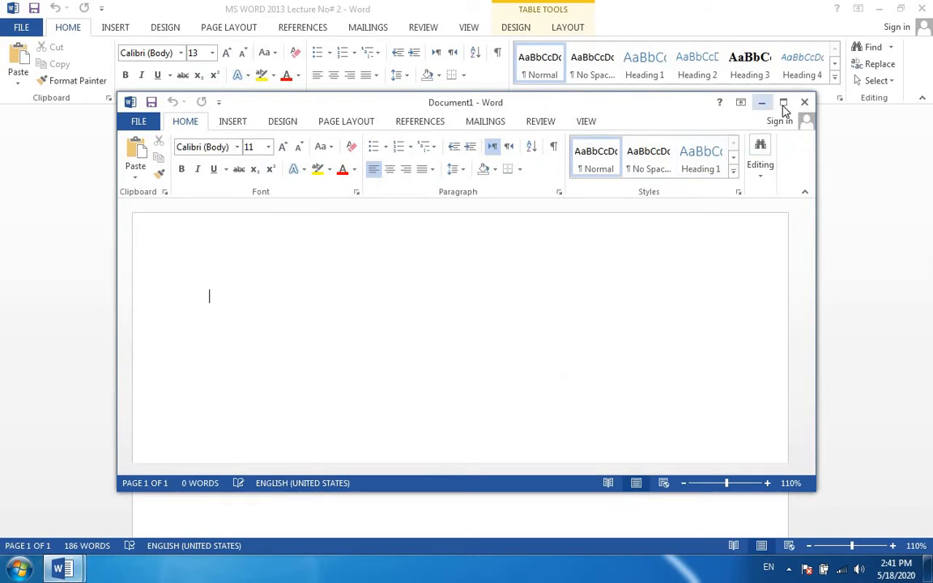
click(783, 103)
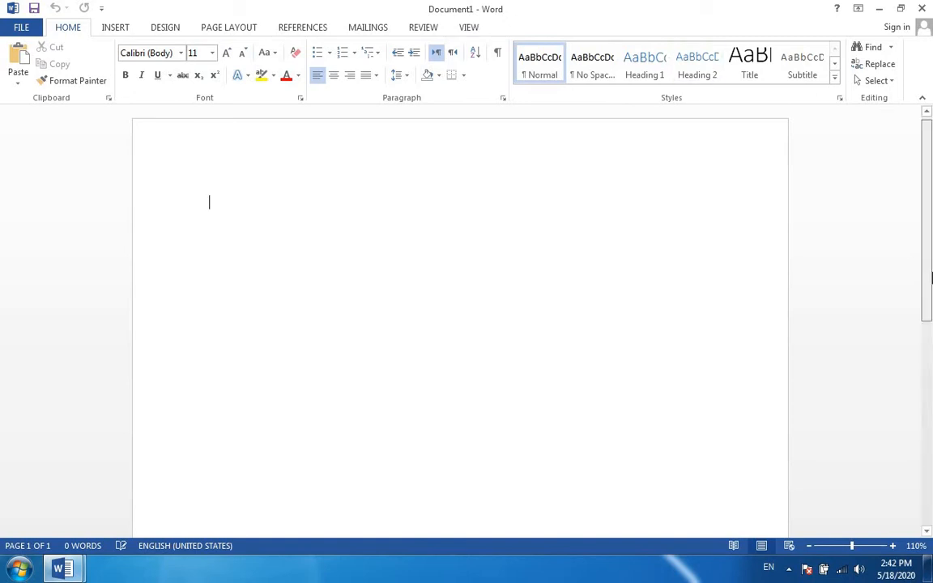
scroll(931, 277, down, 2)
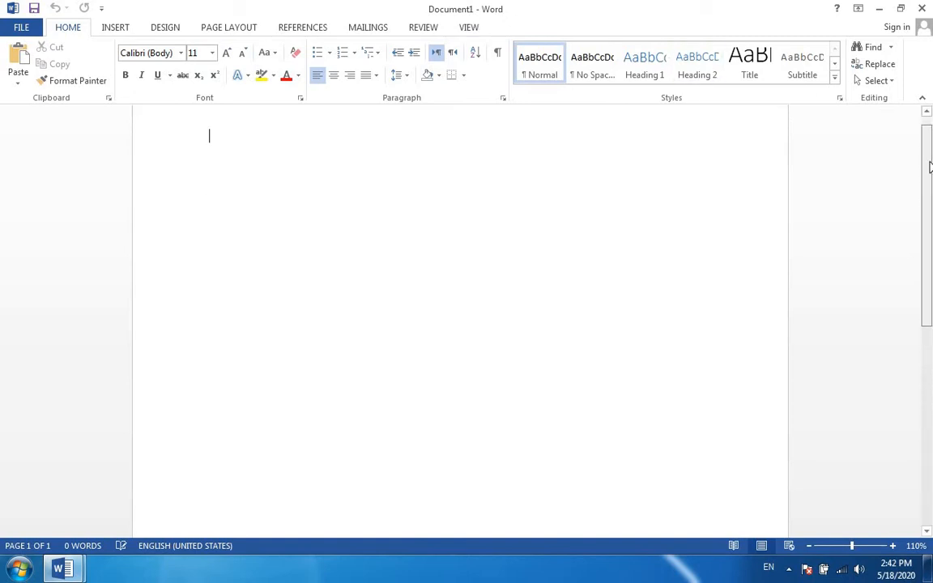
drag(931, 168, 931, 157)
click(921, 10)
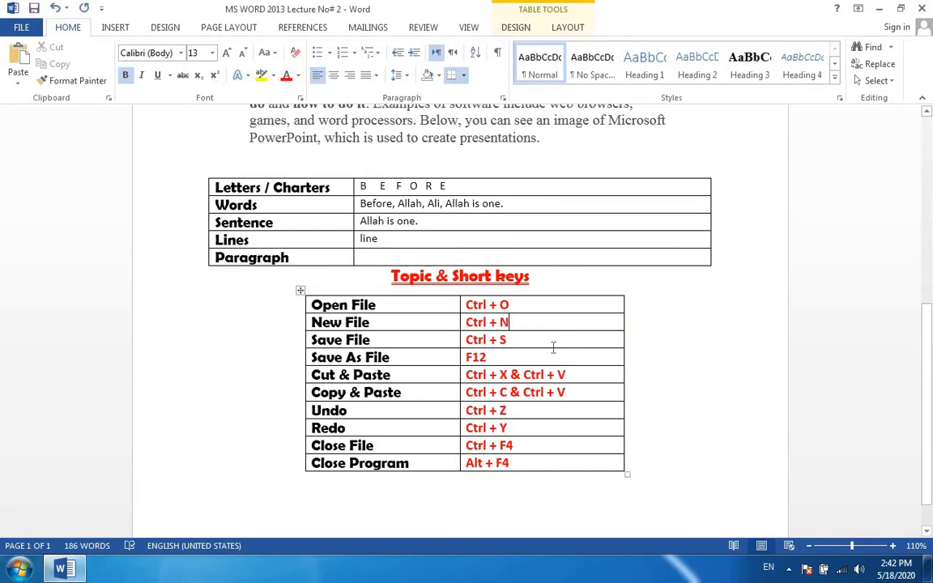
Create another blank document, minimize it, and highlight the Open File shortcut in the lecture document's table.
key(ctrl+n)
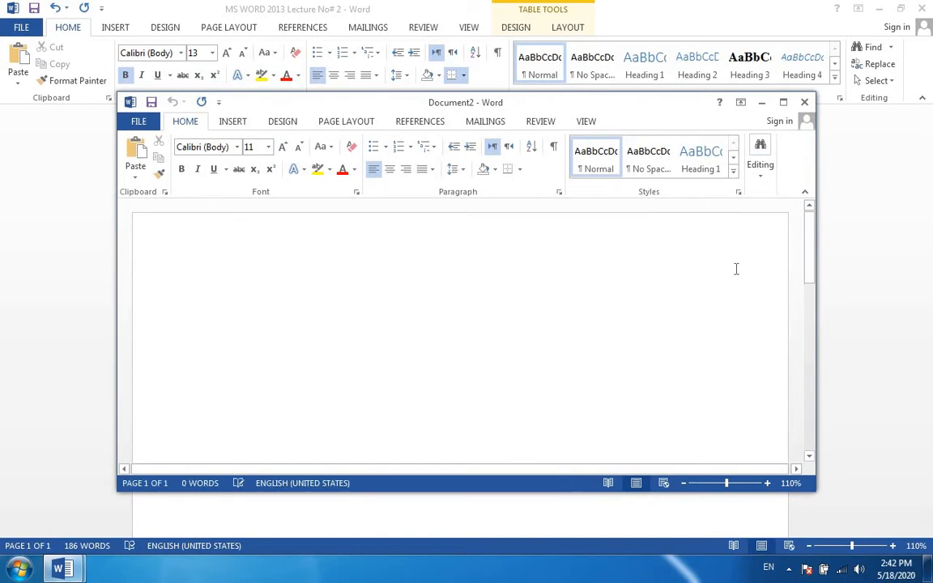
click(783, 102)
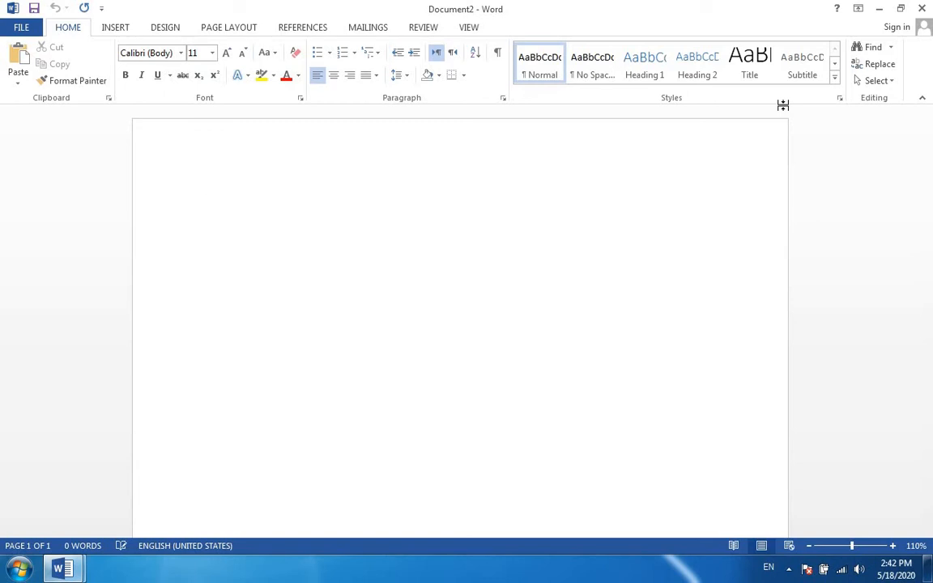
click(879, 9)
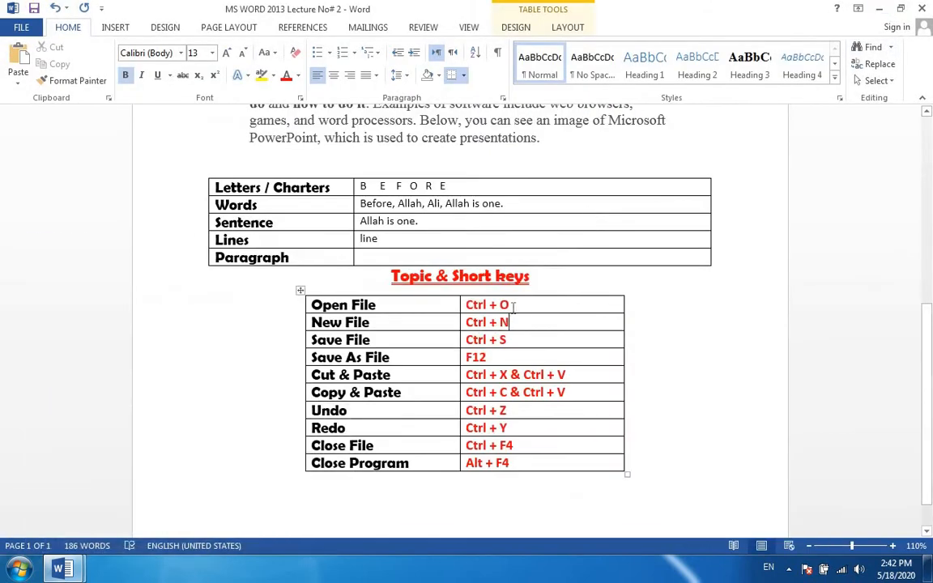
drag(511, 305, 477, 305)
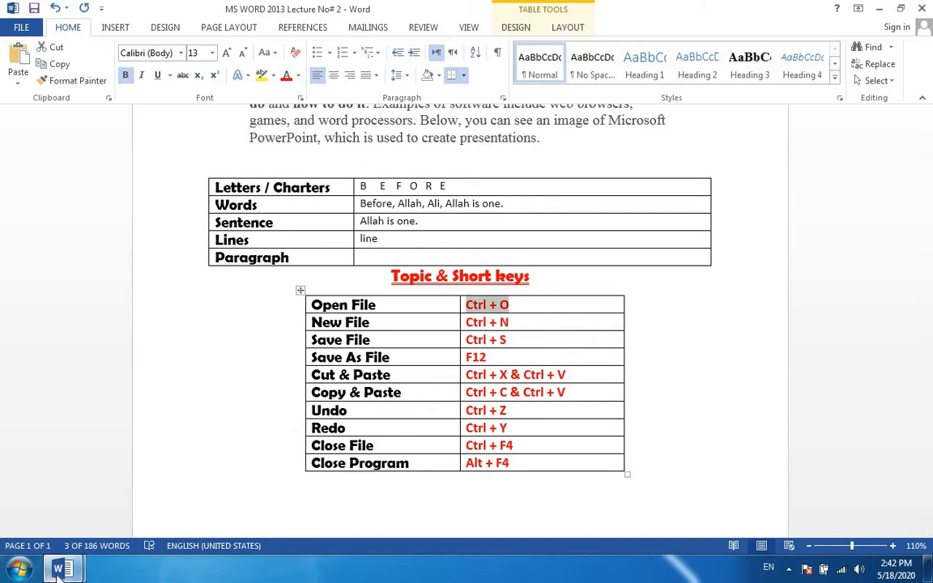
Switch to the blank document, open the recent document Name Chanel tgs from D: » Chanal Videos » New folder, and close it.
mouse_move(61, 571)
click(219, 486)
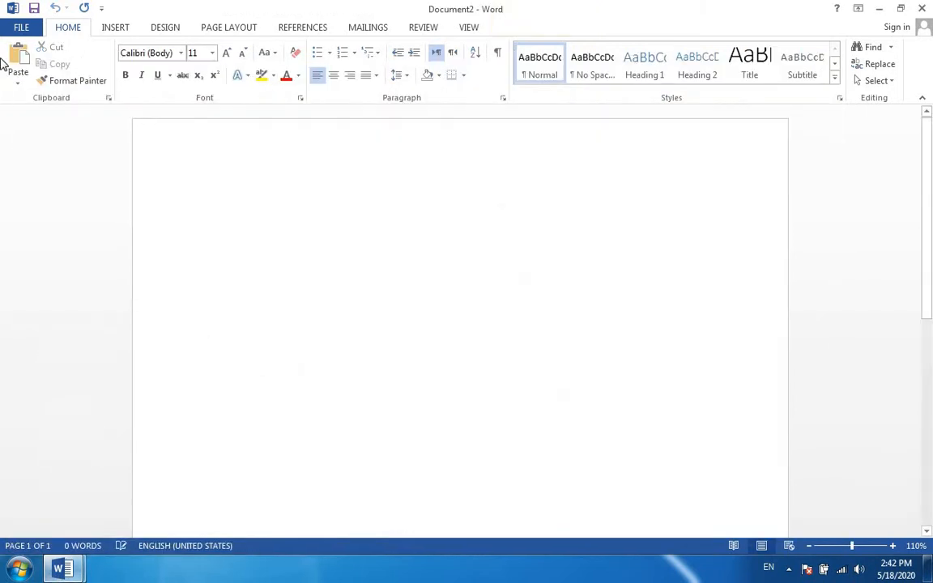
click(24, 29)
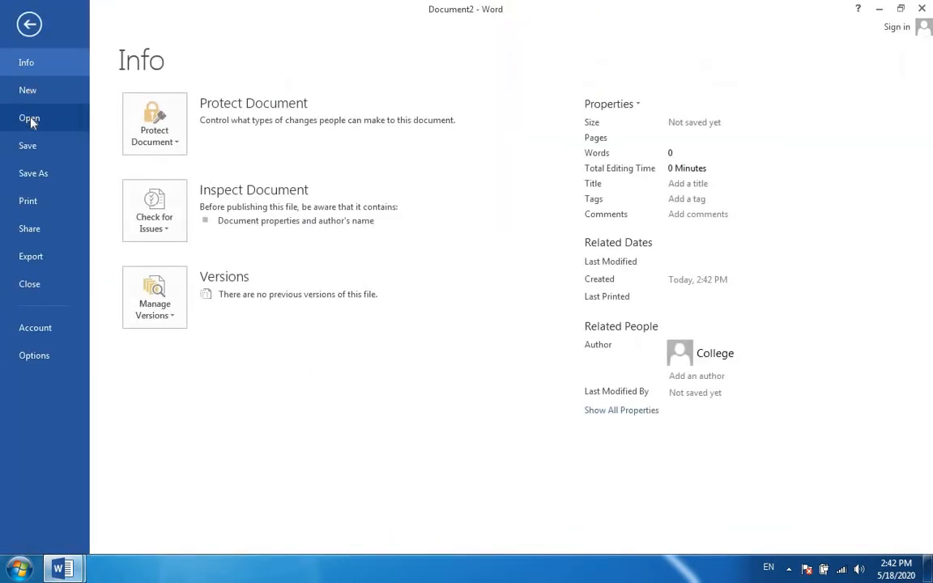
click(30, 119)
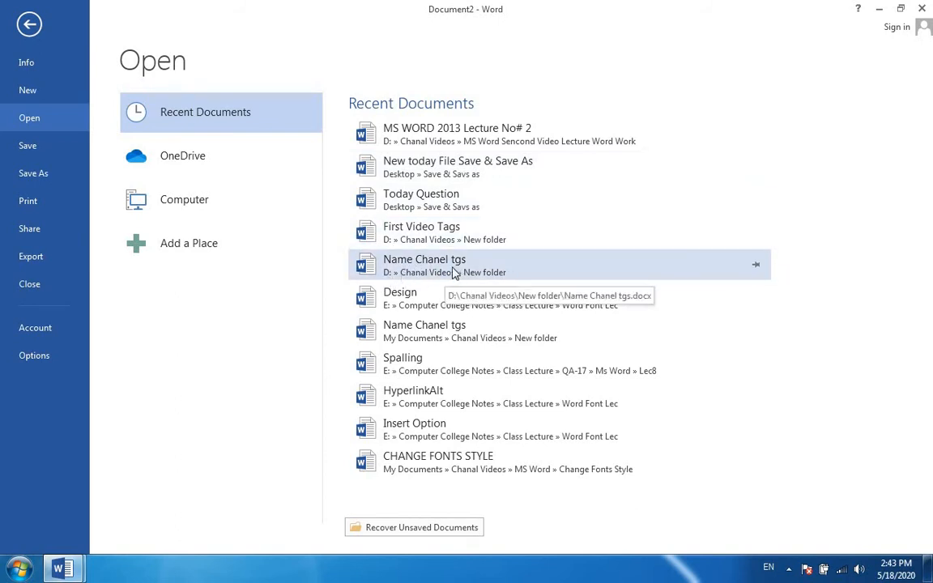
key(Escape)
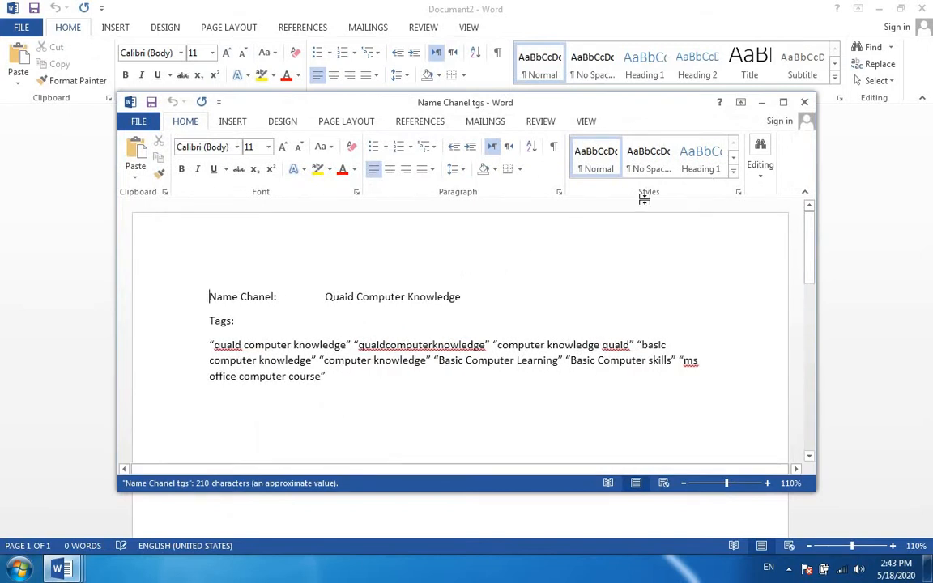
click(803, 102)
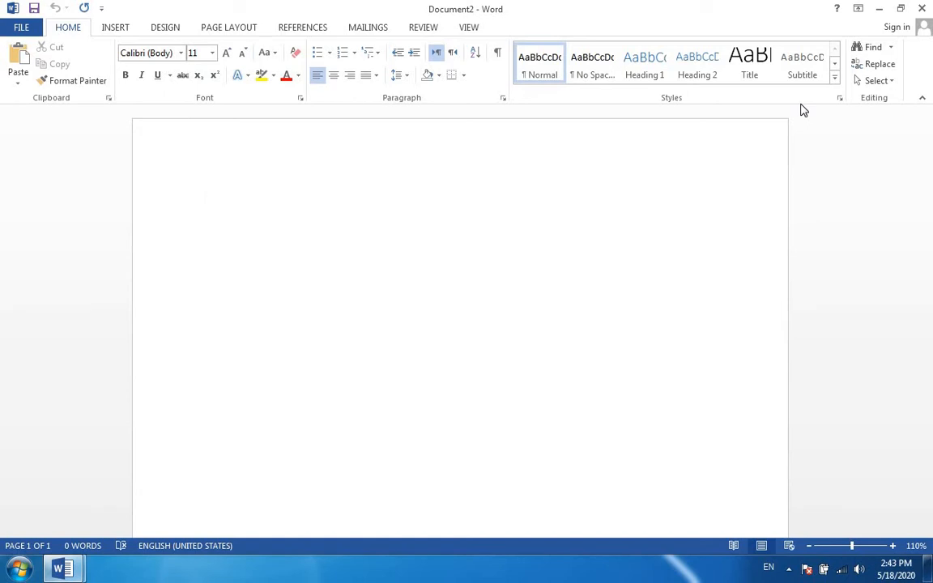
Minimize the blank and lecture documents to show the desktop, and close all open Word windows.
click(879, 9)
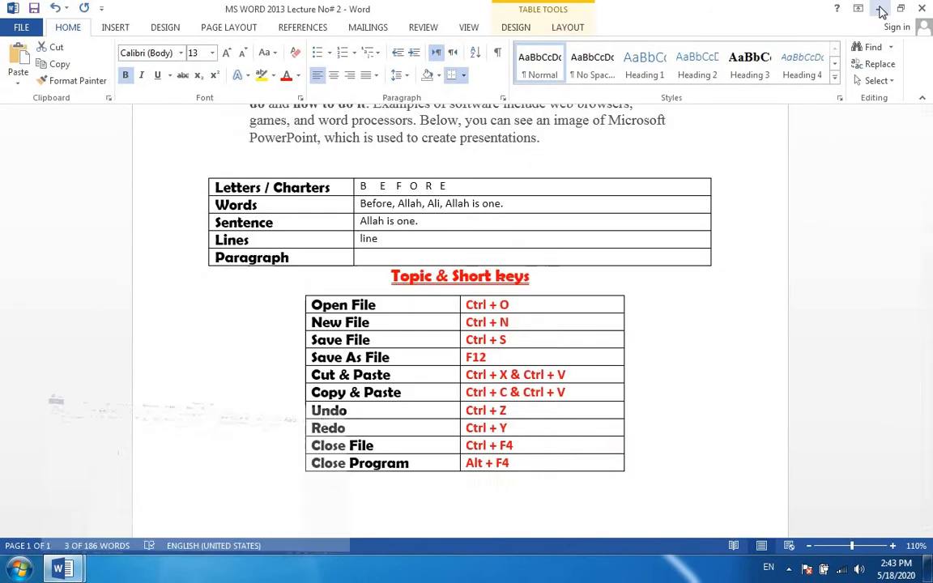
click(881, 10)
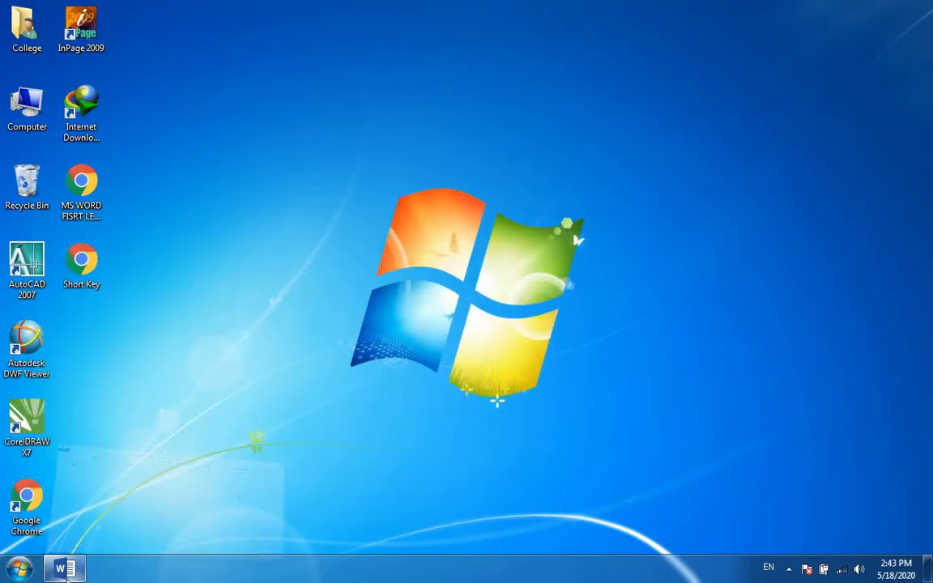
right_click(61, 568)
click(57, 528)
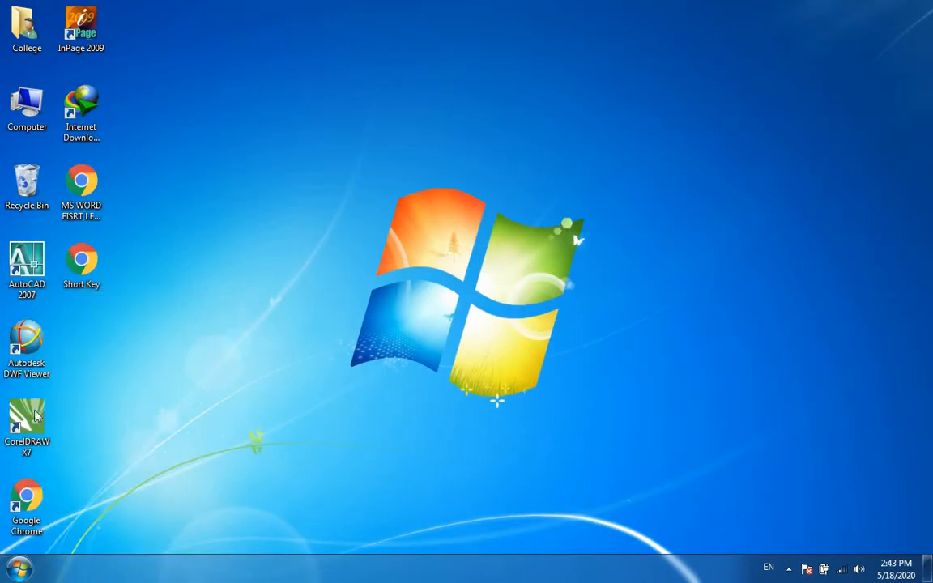
In Windows Explorer, browse Local Disk (D:) to Chanal Videos, MS Word Sencond Video Lecture Word Work, and open MS WORD 2013 Lecture No# 2 maximized.
double_click(50, 97)
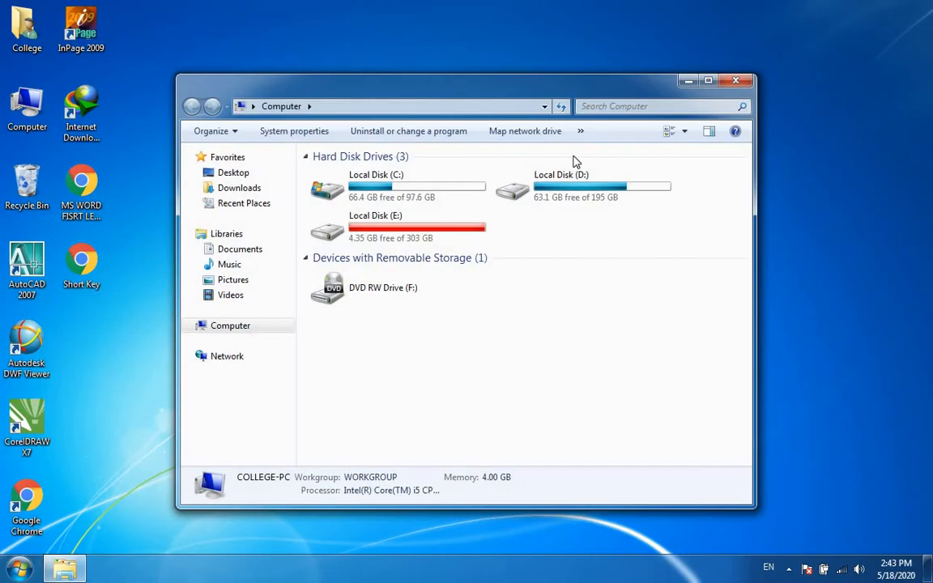
double_click(640, 84)
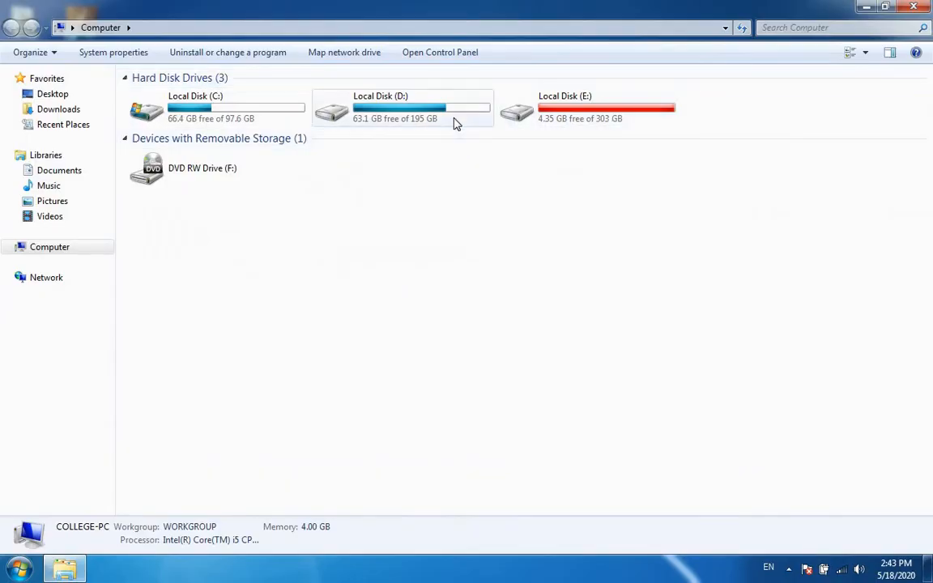
double_click(454, 124)
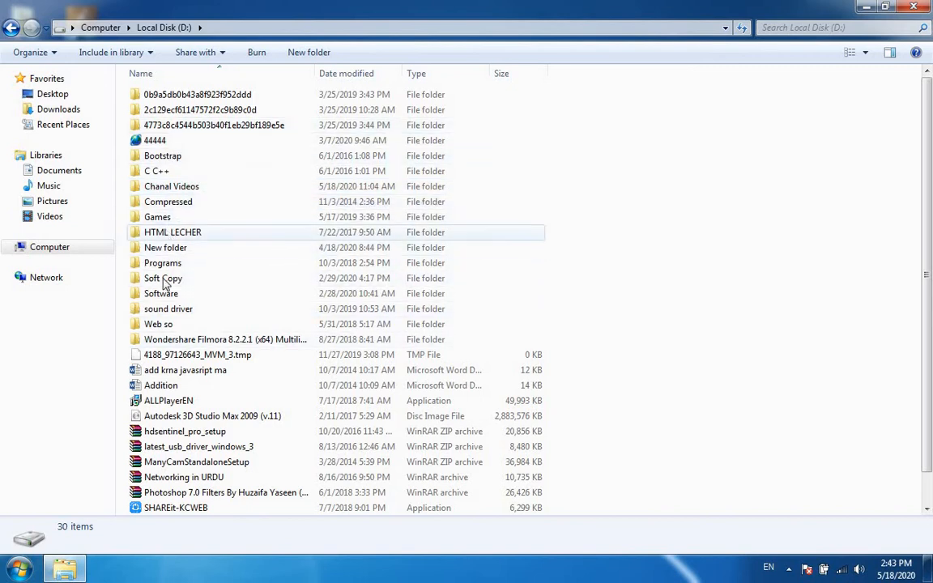
double_click(191, 189)
click(203, 113)
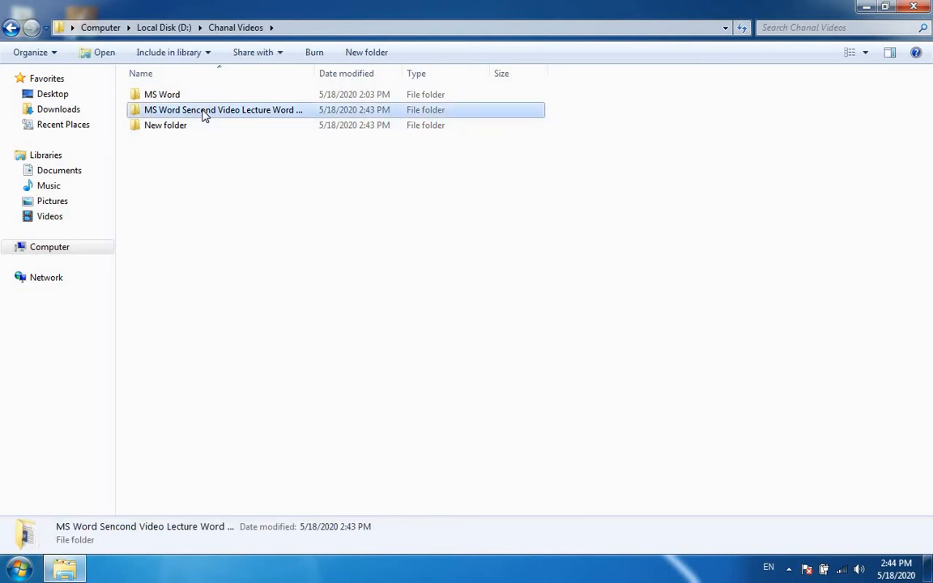
double_click(203, 113)
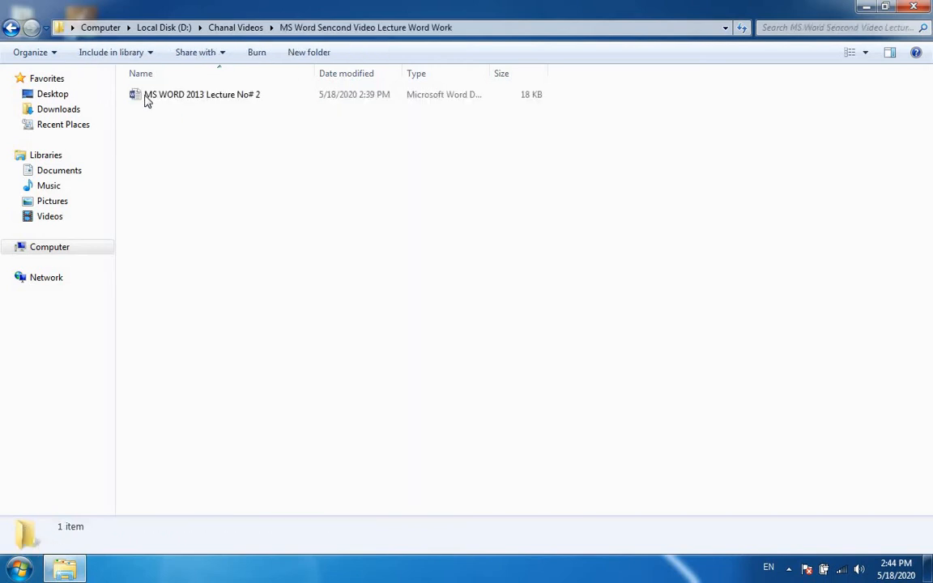
double_click(232, 98)
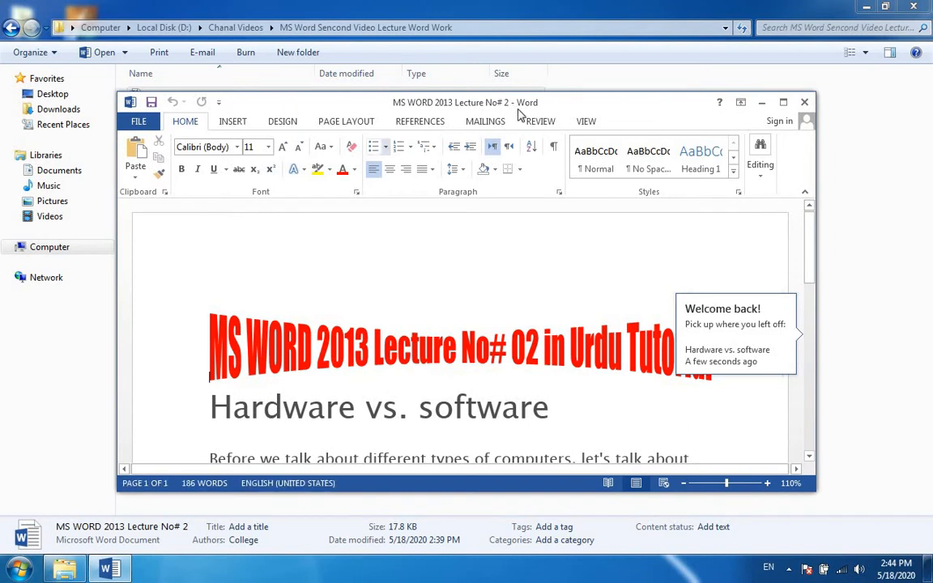
click(782, 102)
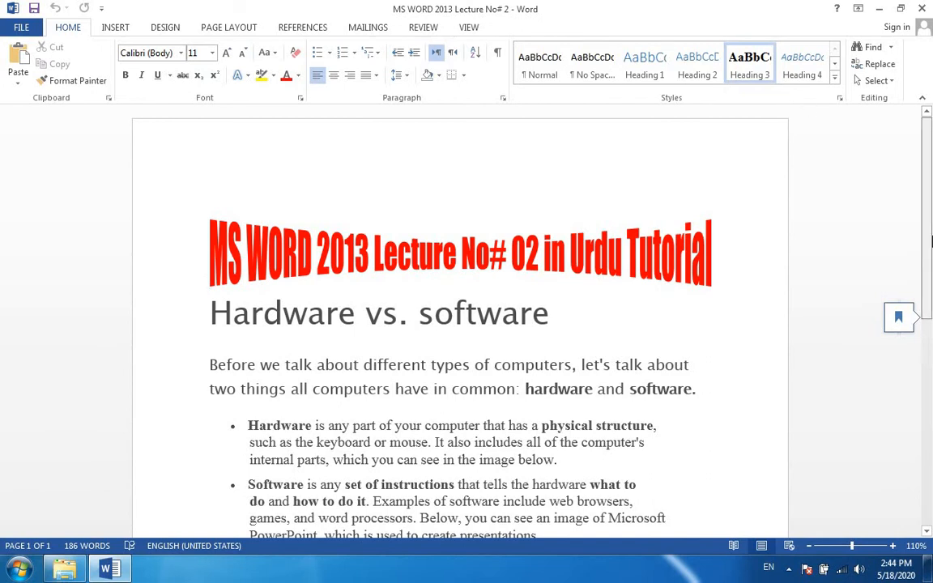
Highlight the Save File and Save As File rows in the Topic & Short keys table.
scroll(930, 344, down, 3)
scroll(930, 344, down, 4)
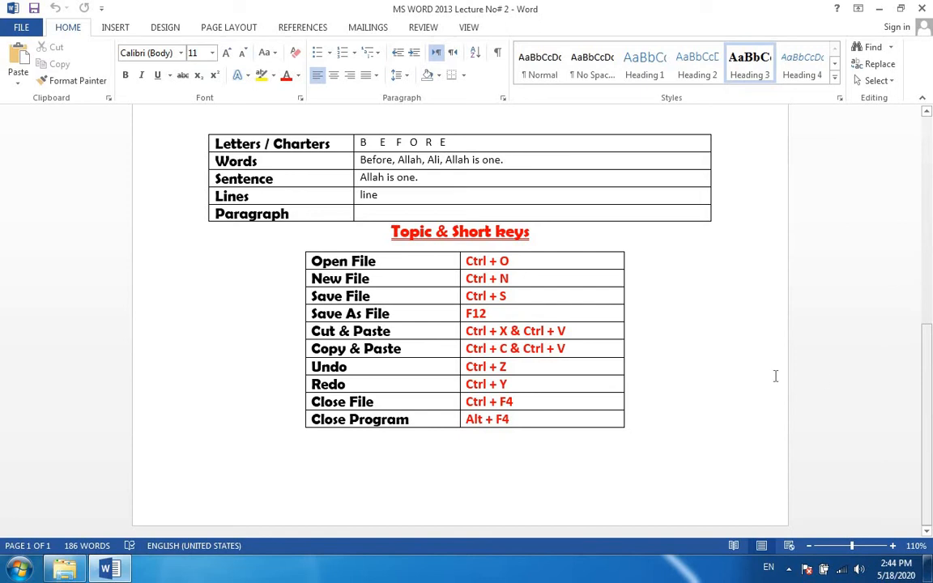
drag(493, 313, 320, 295)
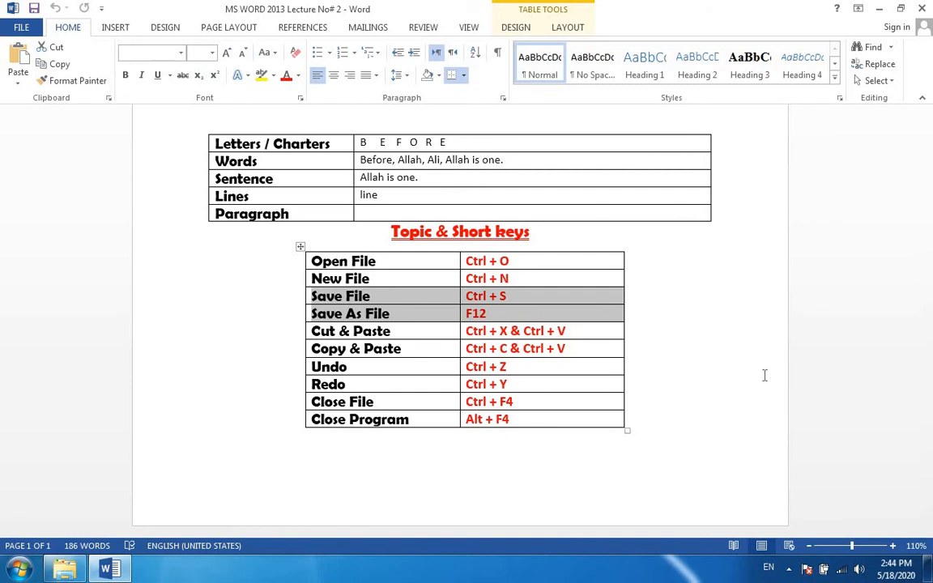
Copy the introductory paragraph and the Hardware and Software bullets from the lecture document into a new maximized blank document.
scroll(729, 364, up, 5)
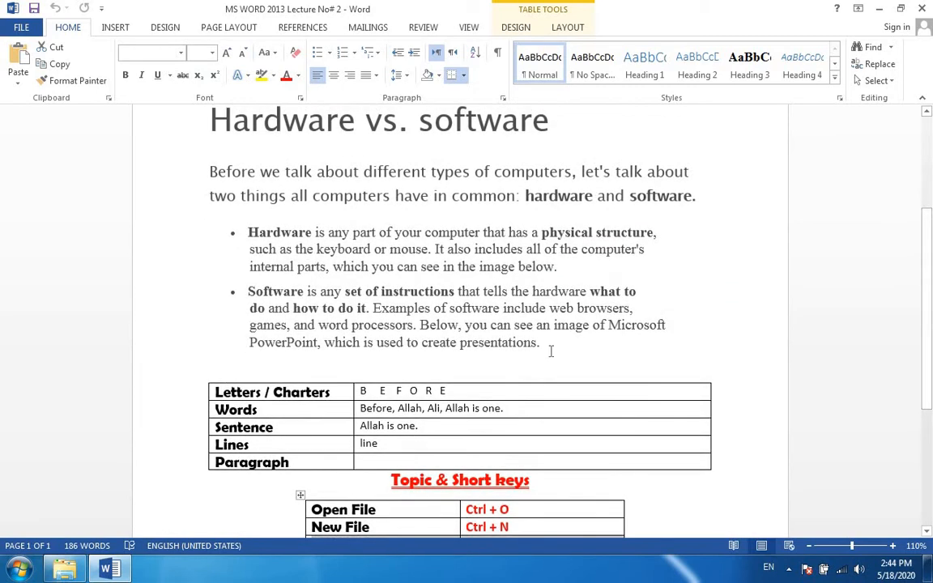
drag(551, 352, 213, 181)
key(ctrl+c)
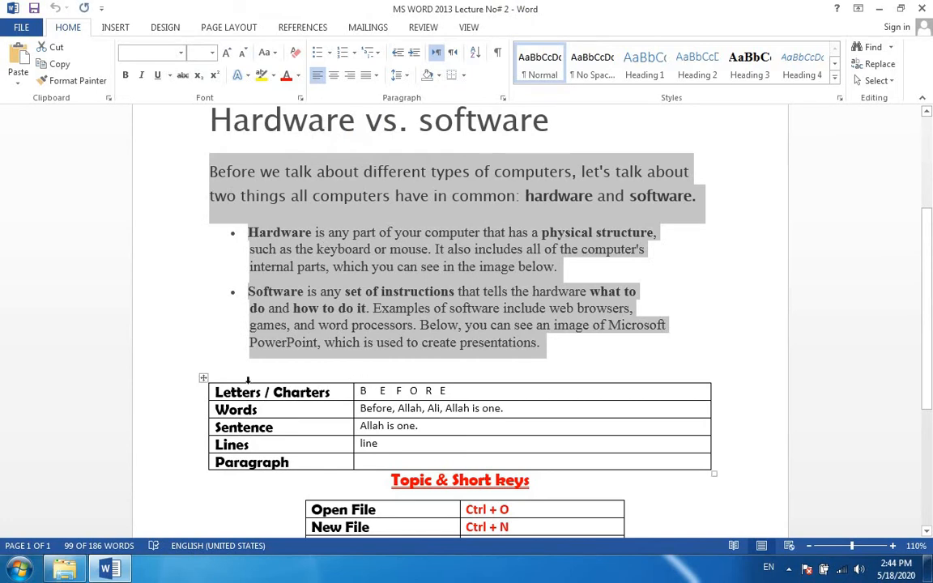
key(ctrl+n)
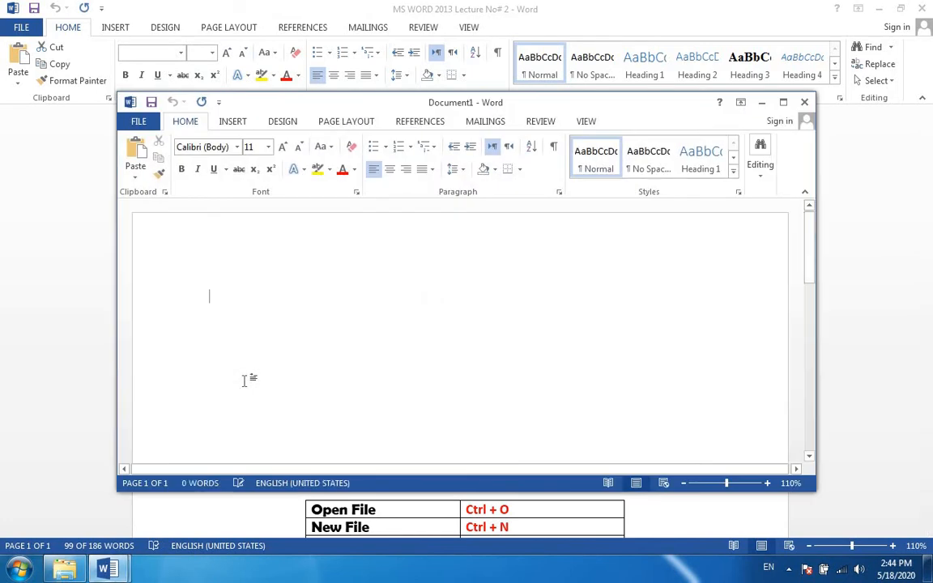
key(super+Up)
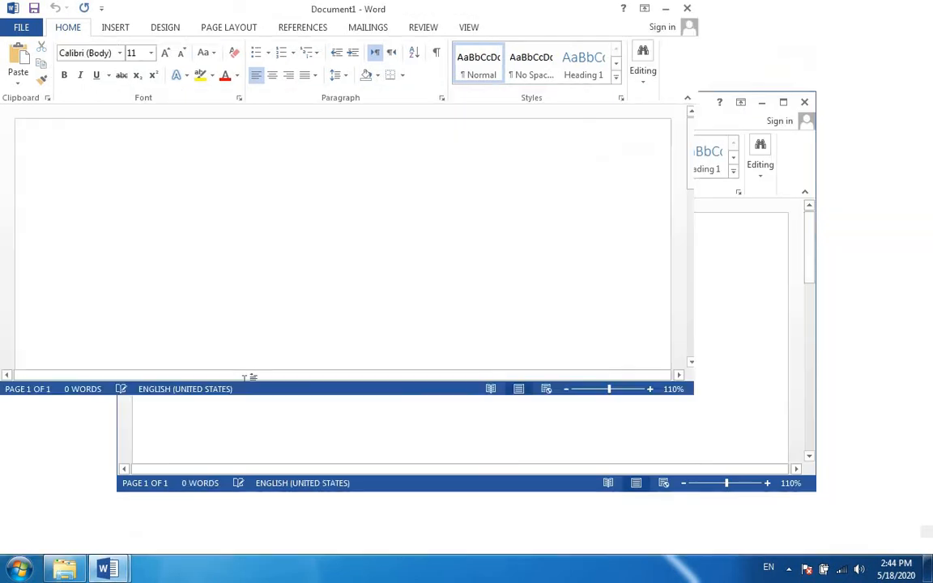
key(ctrl+v)
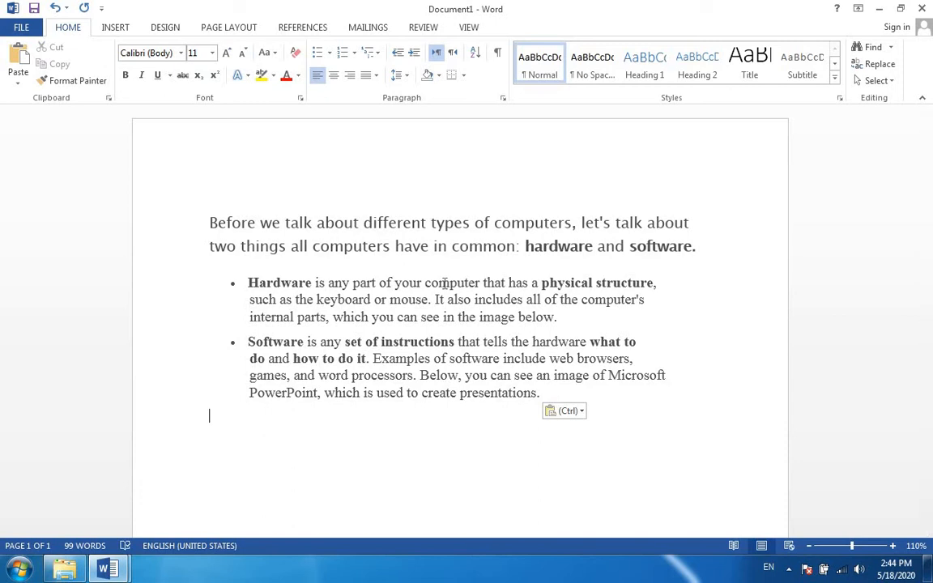
Start saving the new document on the computer and choose the Desktop as the location.
click(21, 26)
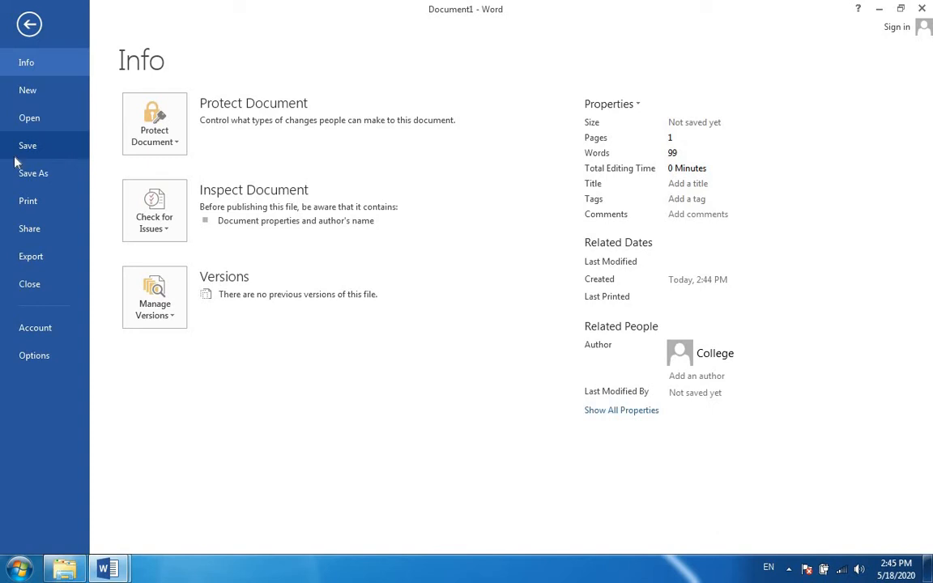
click(45, 149)
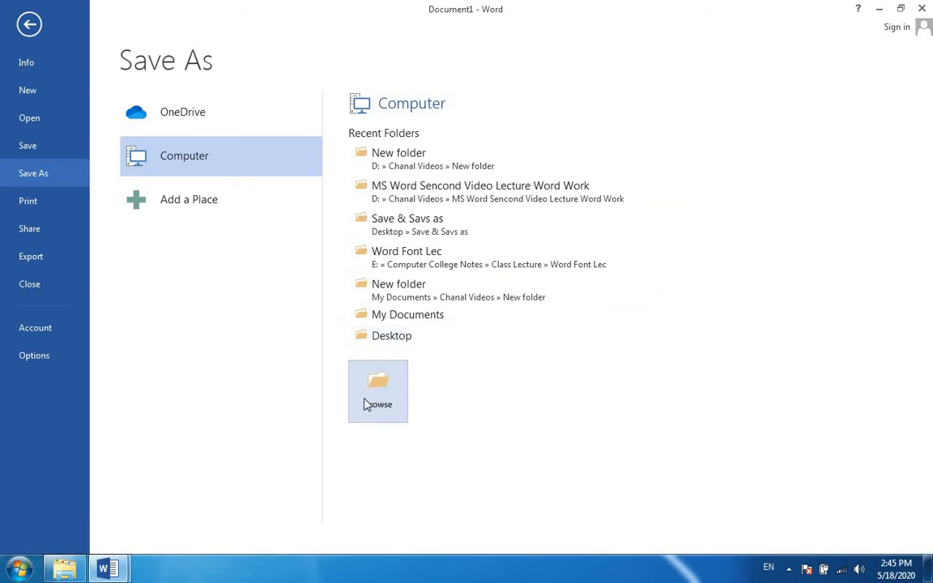
click(381, 385)
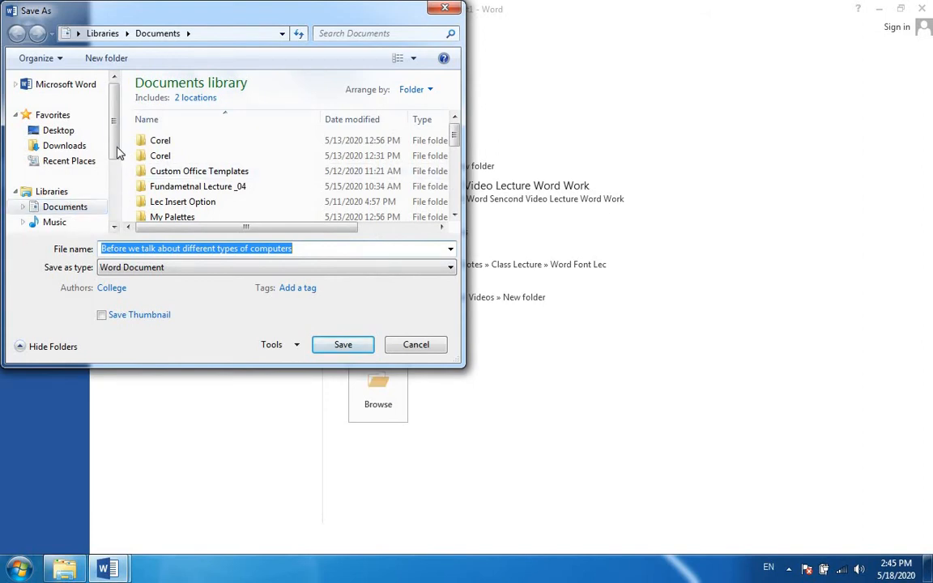
click(71, 132)
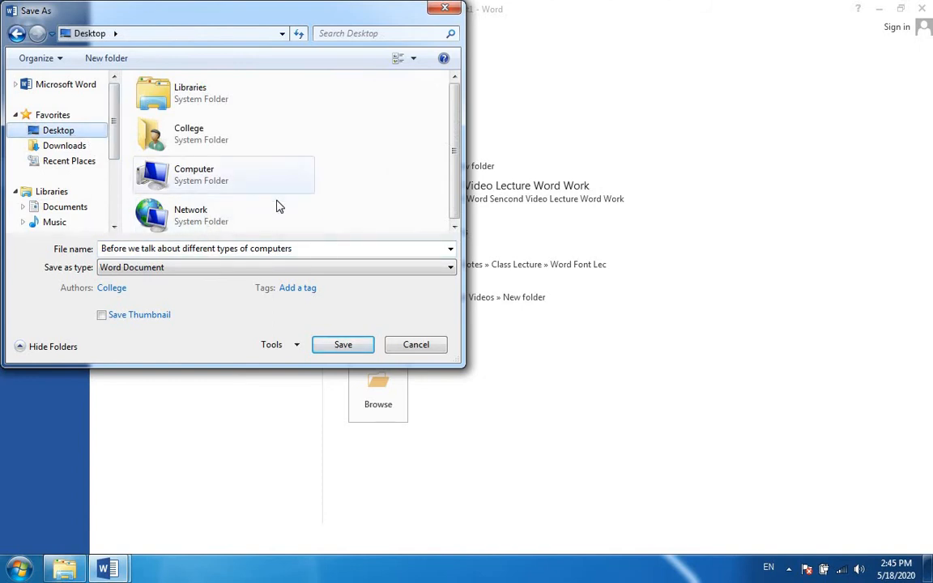
Create a folder named My 2 Lecture on the Desktop and open it as the save location.
click(108, 65)
text(M)
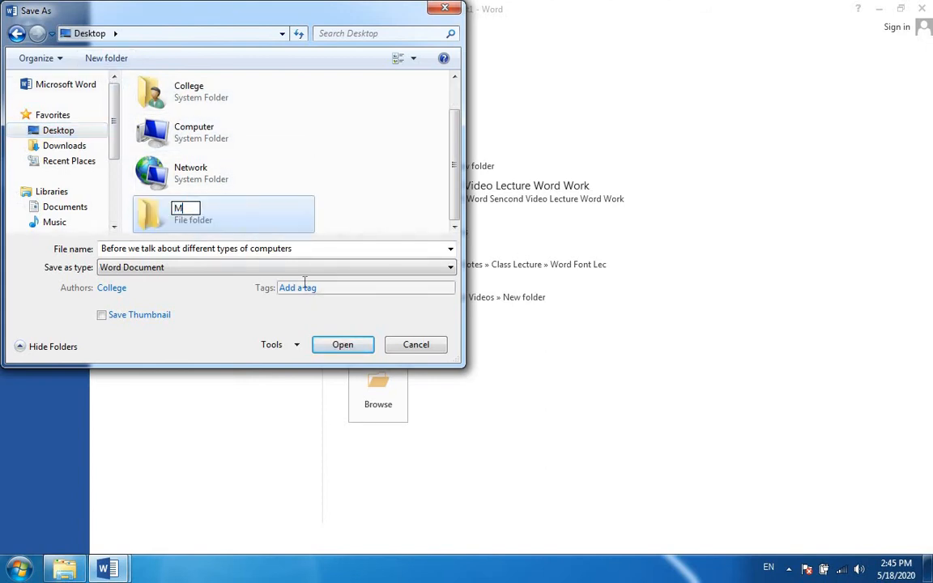
text(y 2 Lecture)
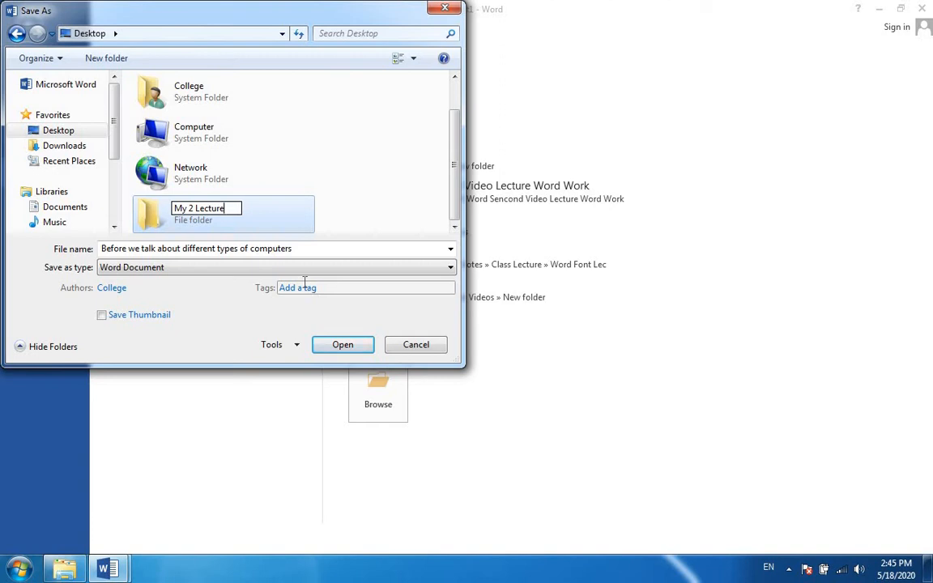
key(Return)
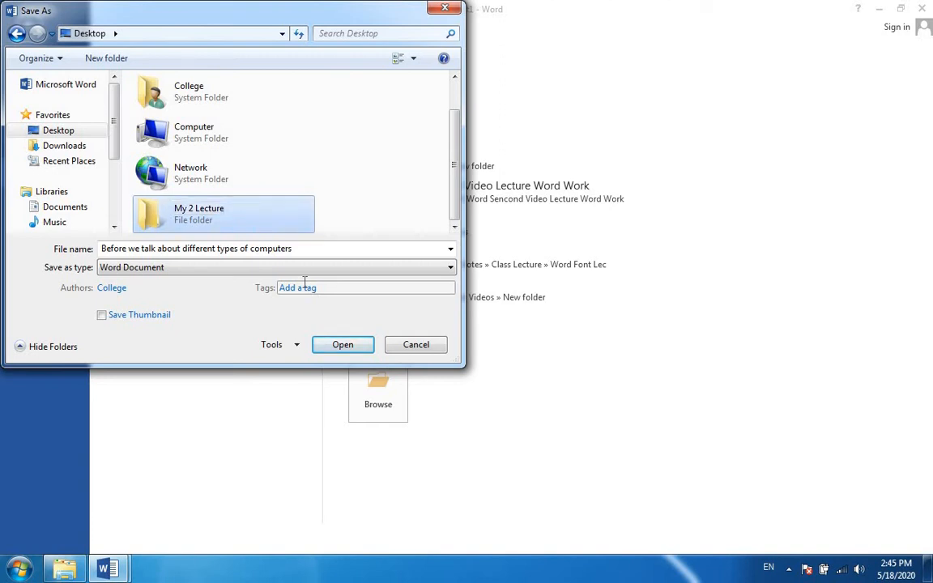
key(Return)
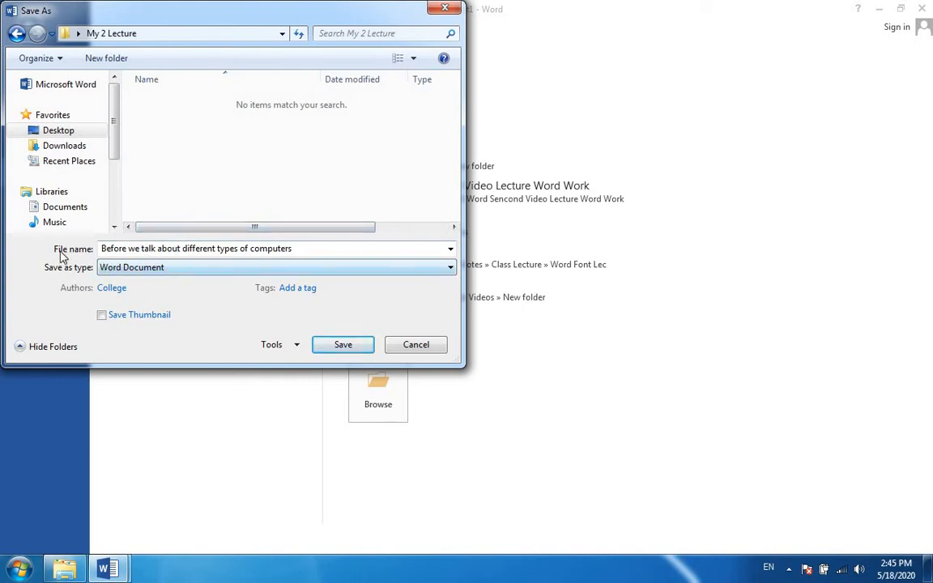
Name the file Save File and save it as a Word Document in the My 2 Lecture folder.
click(308, 249)
key(BackSpace)
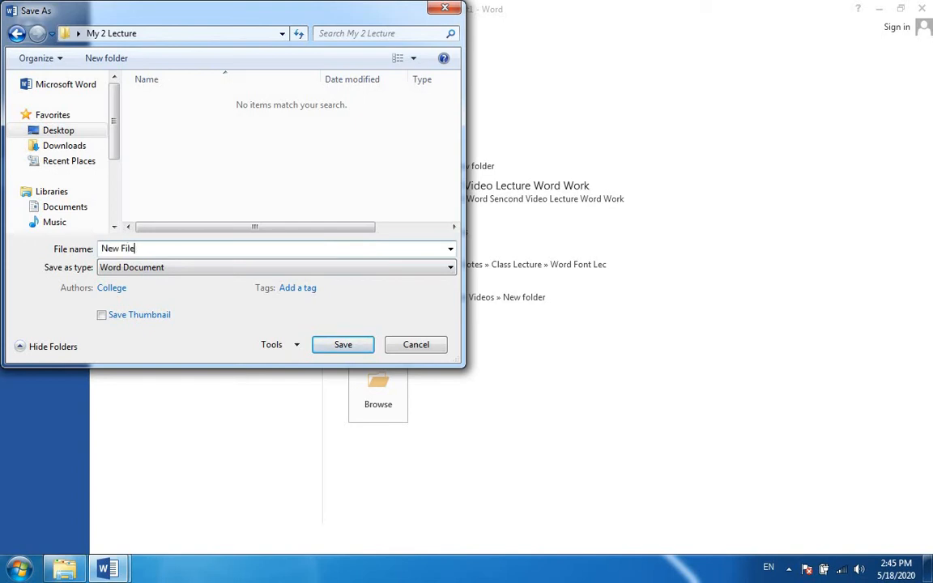
key(BackSpace)
key(BackSpace)
key(BackSpace)
key(BackSpace)
key(BackSpace)
key(BackSpace)
key(BackSpace)
text(Save)
click(343, 345)
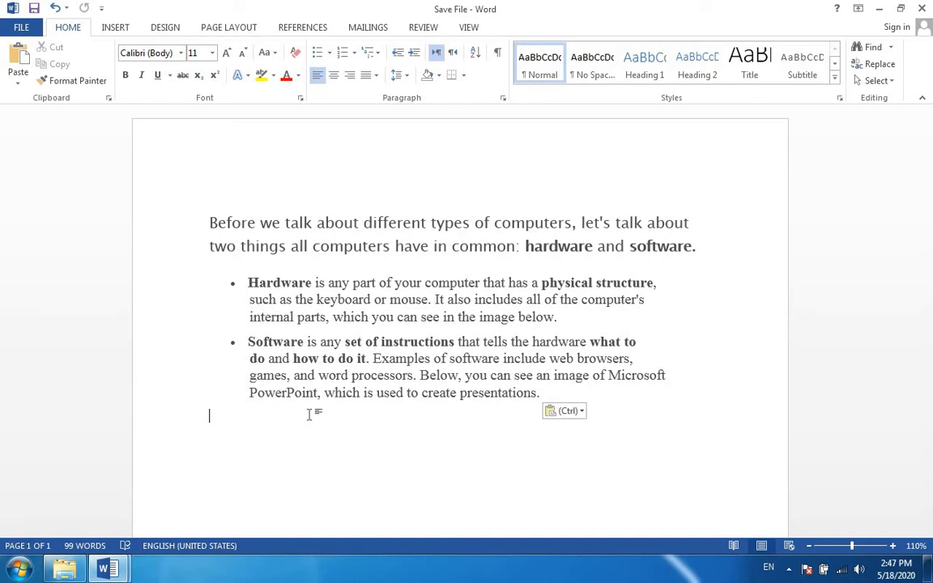
Add the line "Quaid Computer Knowledge" below the Software bullet, followed by a blank line.
text(Quaid C)
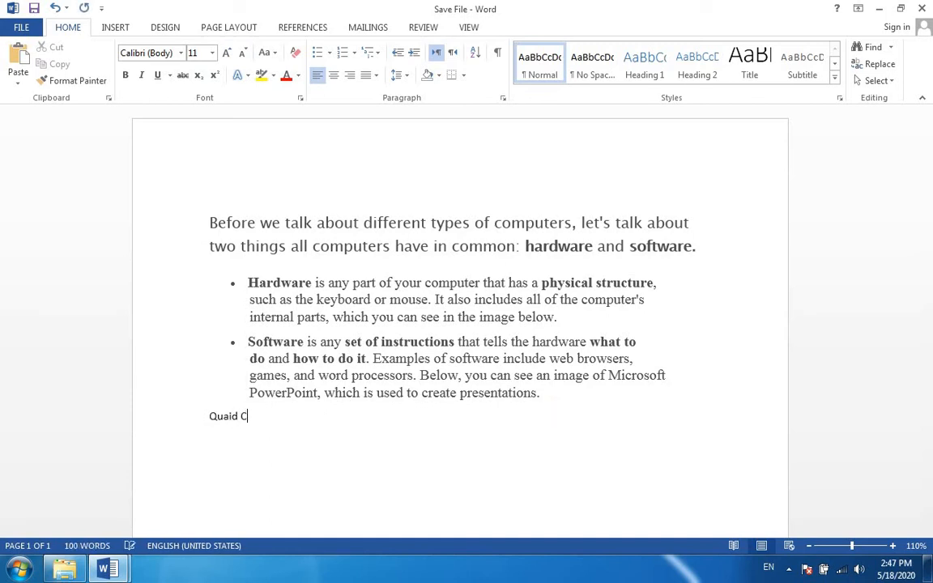
text(omputer Knowle)
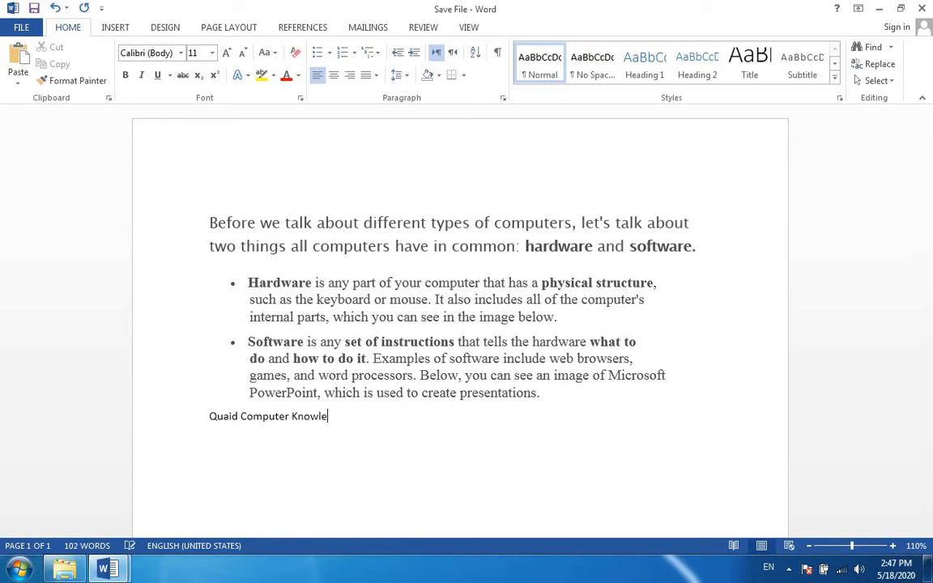
text(dge)
key(Return)
key(Up)
Enlarge the "Quaid Computer Knowledge" line to 29 pt, center it and make it bold.
triple_click(310, 416)
key(ctrl+bracketright)
key(ctrl+bracketright)
key(ctrl+bracketright)
key(ctrl+bracketright)
key(ctrl+bracketright)
key(ctrl+bracketright)
key(ctrl+bracketright)
key(ctrl+bracketright)
key(ctrl+bracketright)
key(ctrl+bracketright)
key(ctrl+bracketright)
key(ctrl+bracketright)
key(ctrl+bracketright)
key(ctrl+bracketright)
key(ctrl+bracketright)
key(ctrl+bracketright)
key(ctrl+bracketright)
key(ctrl+bracketright)
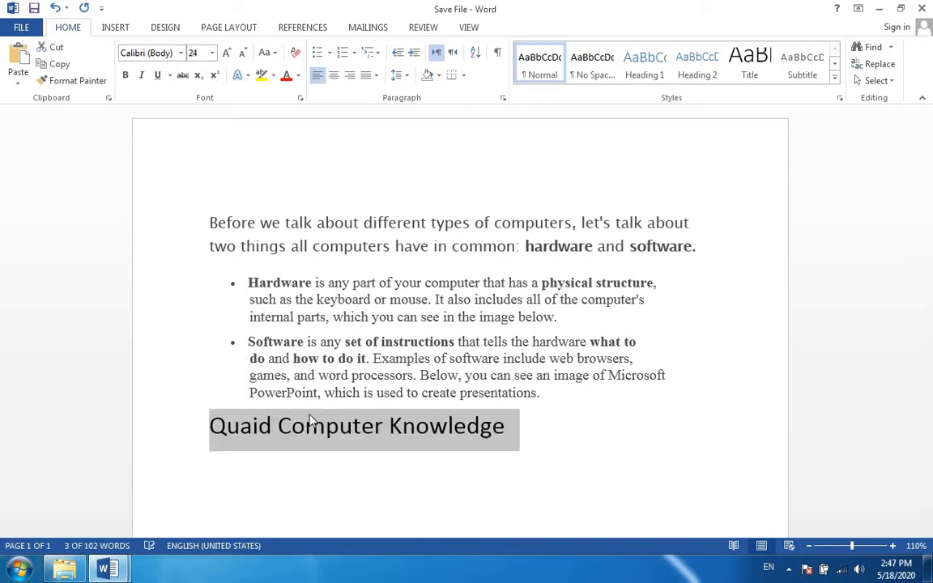
key(ctrl+e)
key(ctrl+b)
key(Down)
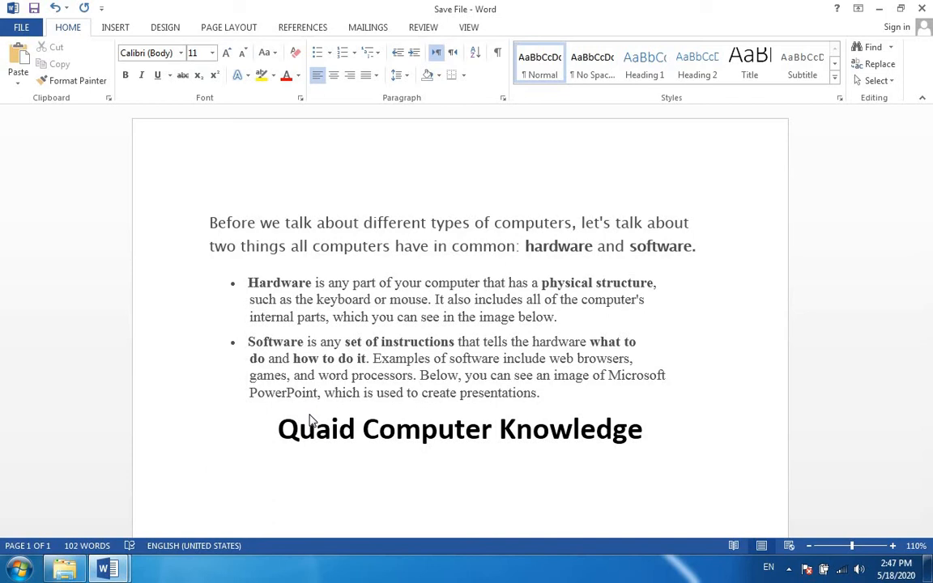
Try closing Save File with unsaved changes and cancel, then save the changes and close the document.
click(921, 10)
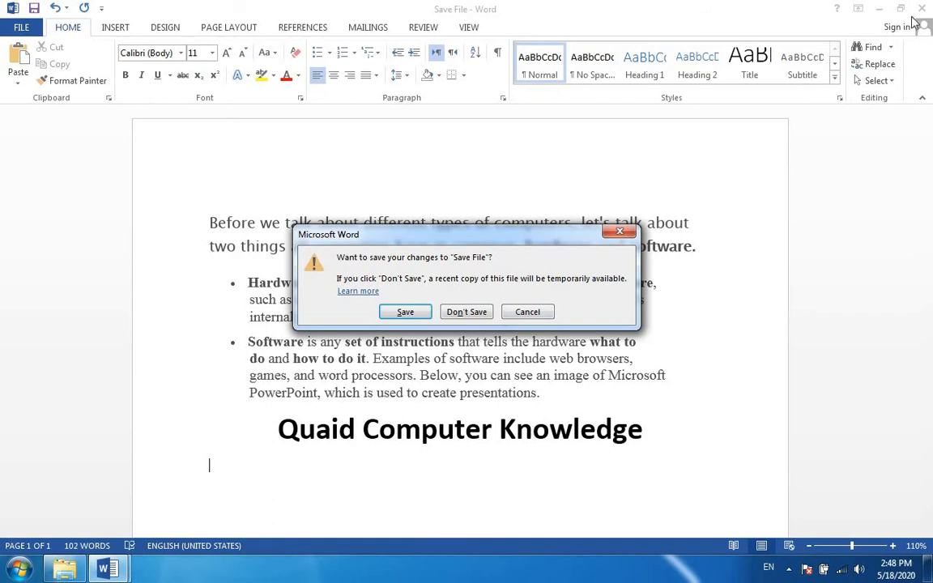
click(527, 312)
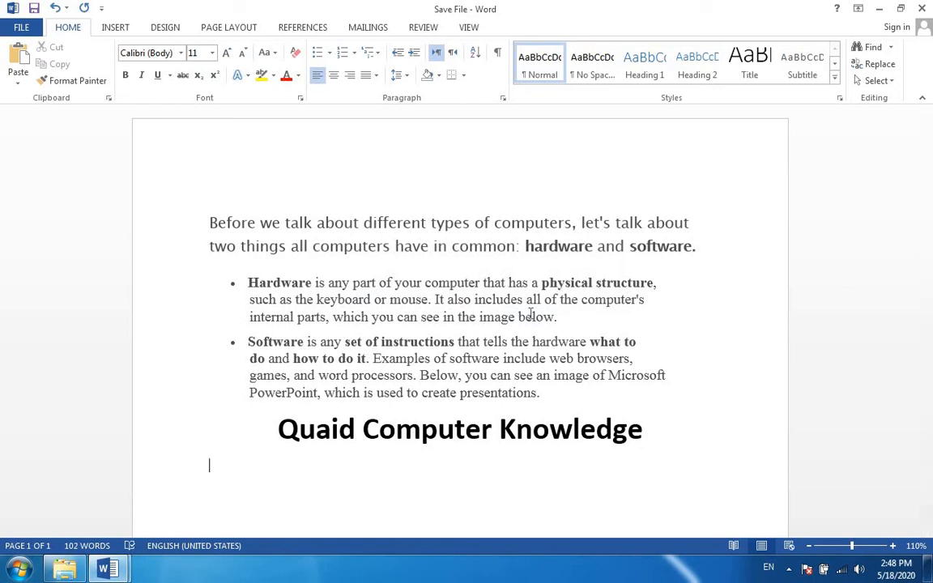
key(ctrl+s)
click(924, 8)
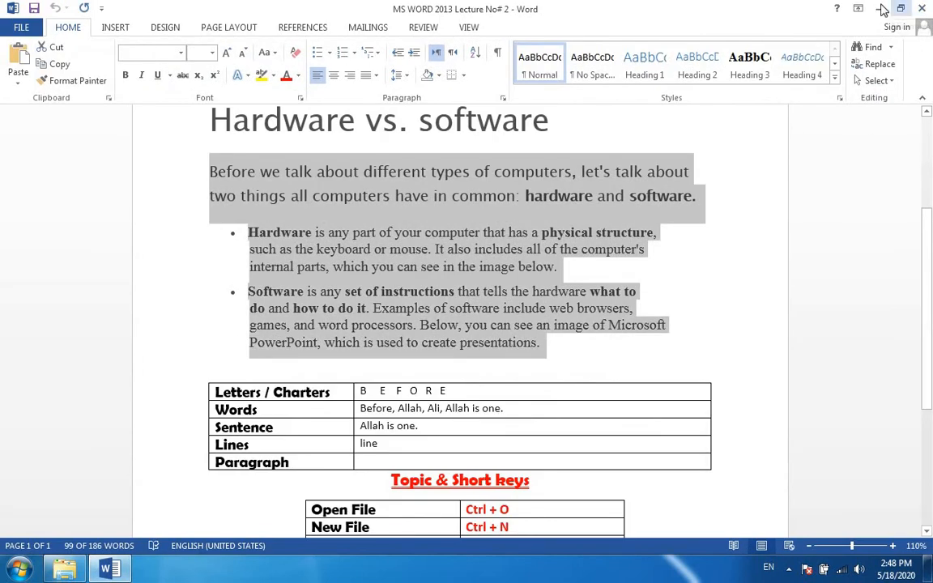
Return to the desktop and reopen Save File from the My 2 Lecture folder in a maximized window.
click(923, 8)
click(913, 7)
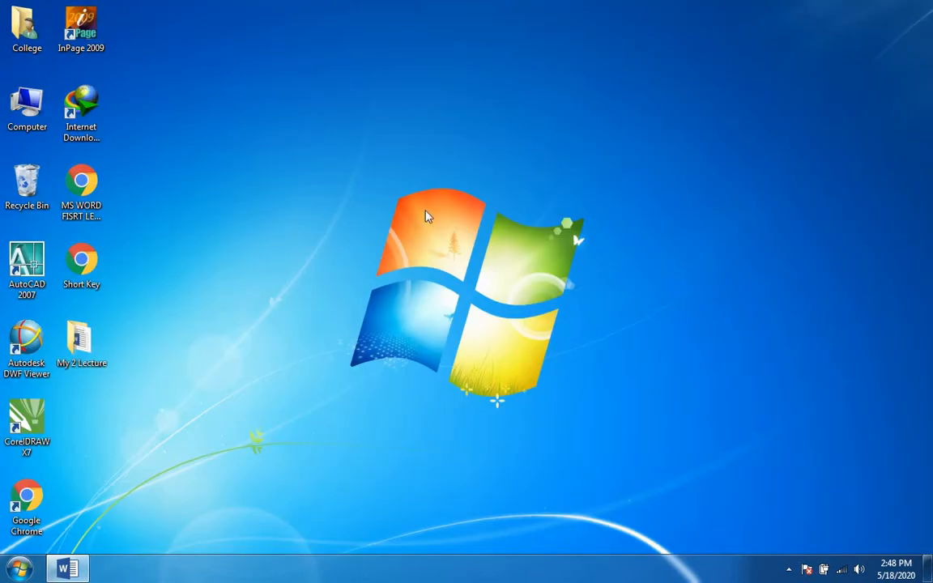
double_click(79, 339)
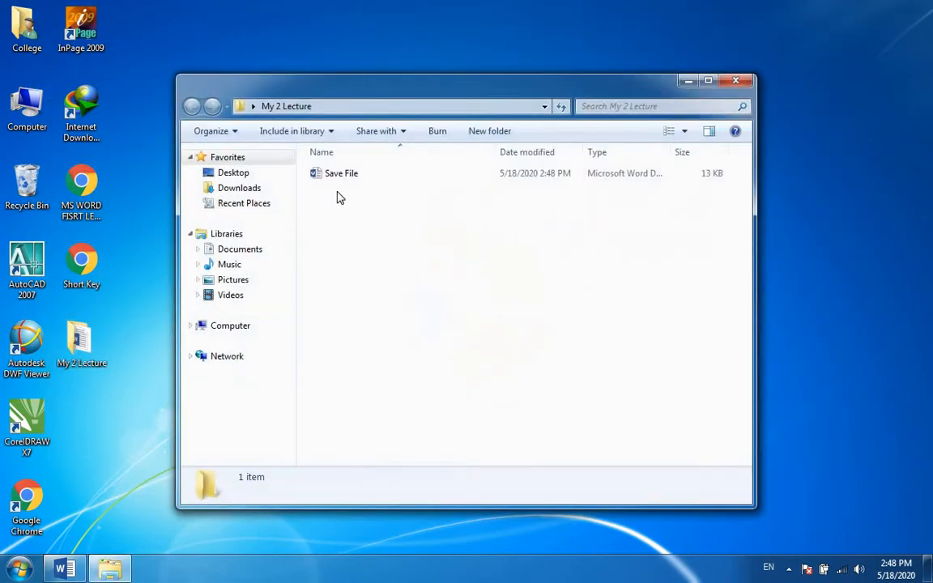
double_click(342, 176)
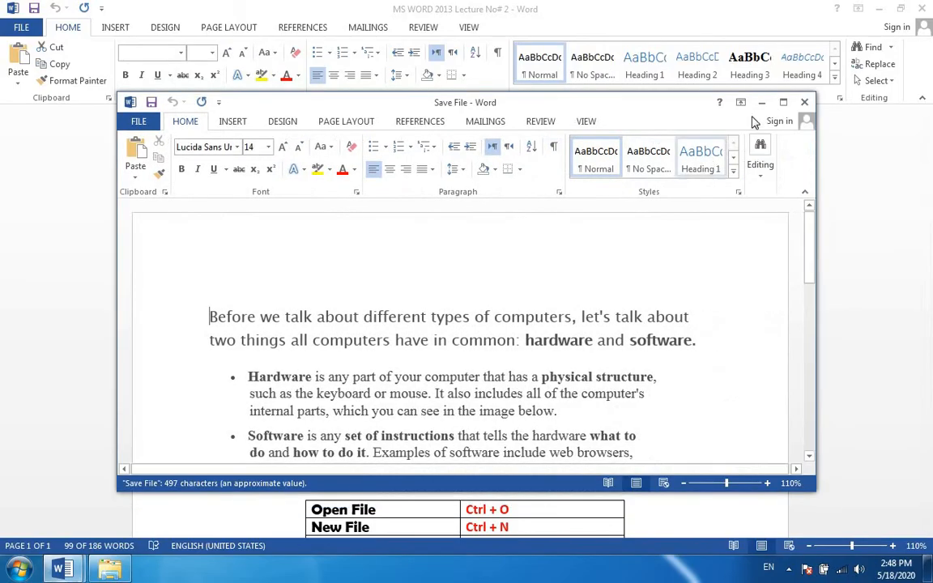
click(783, 103)
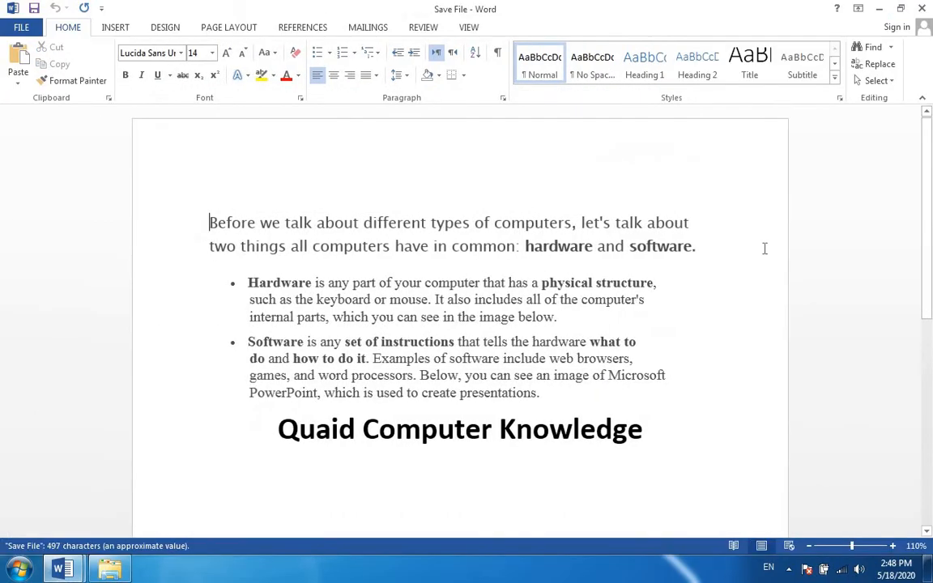
Add a left-aligned blank line below the "Quaid Computer Knowledge" heading.
click(661, 441)
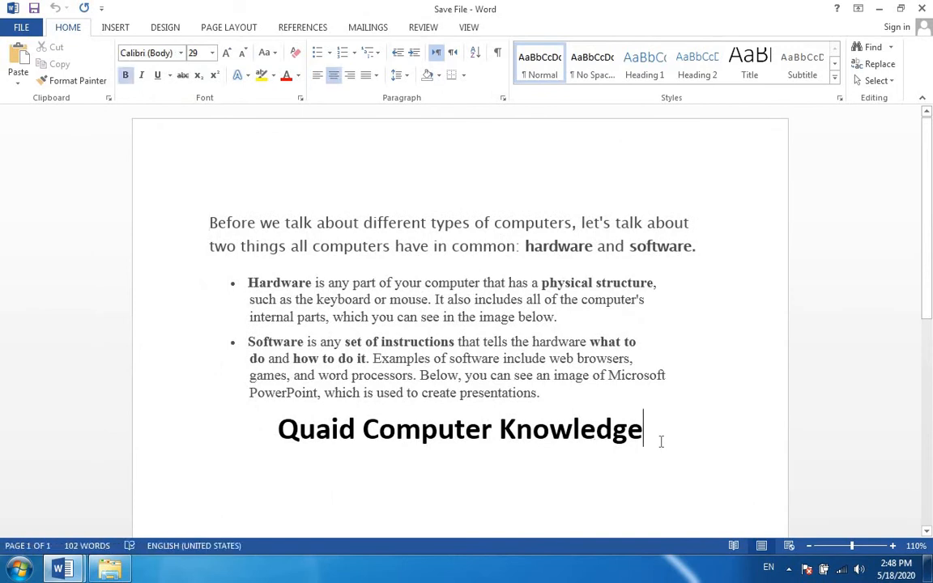
key(Return)
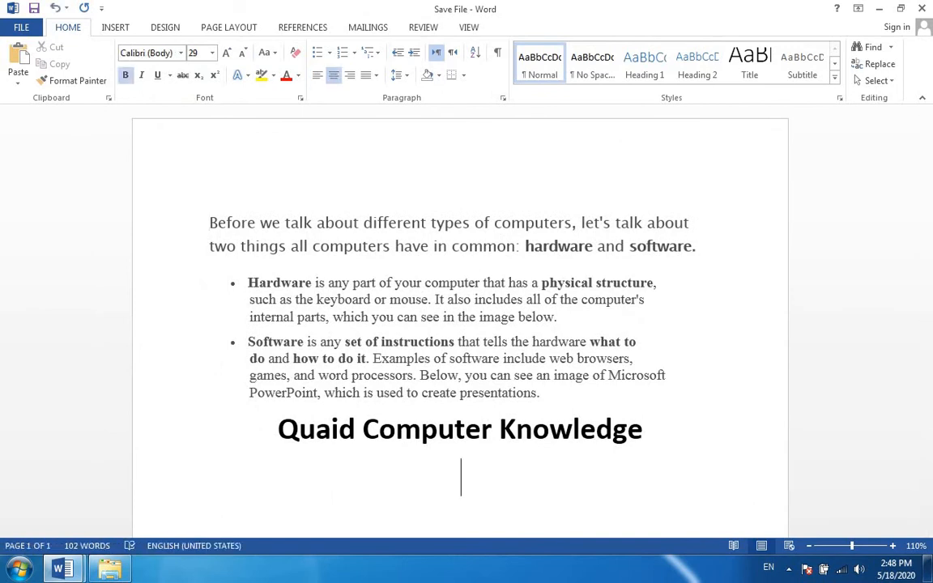
key(ctrl+l)
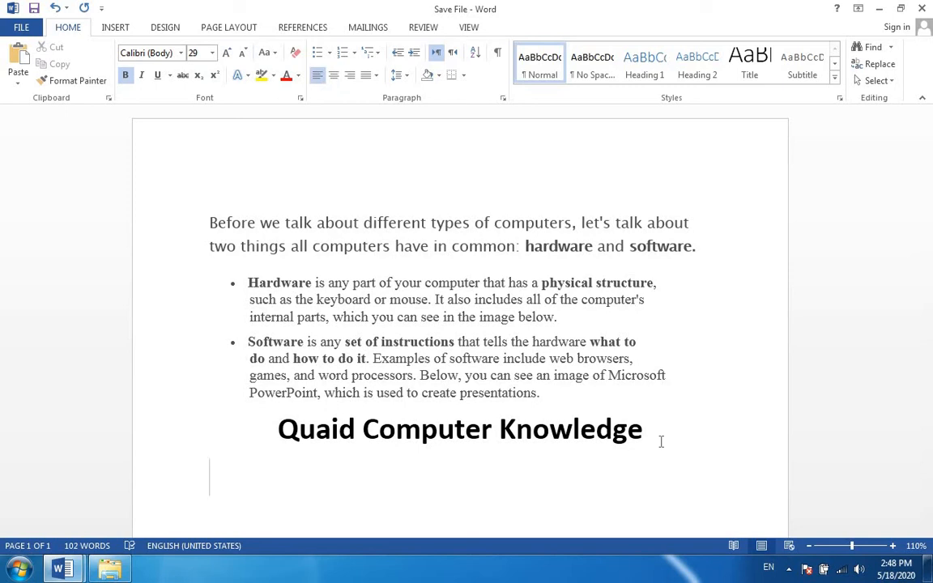
Insert a new line above the first paragraph reading "Name: Dear Sir,".
key(Up)
key(Up)
key(Up)
key(Up)
key(Up)
key(Up)
key(Up)
key(Up)
key(Up)
key(Up)
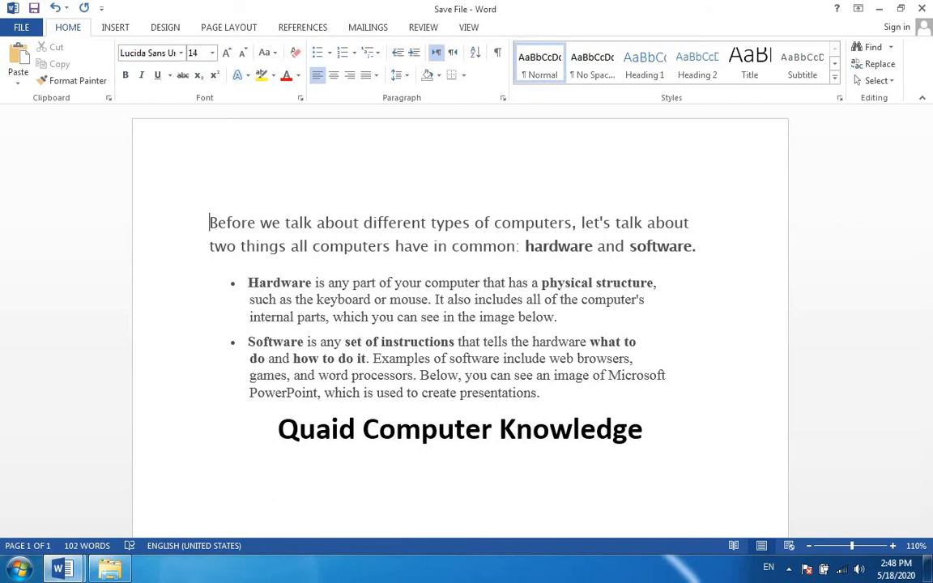
key(Return)
key(Up)
text(N)
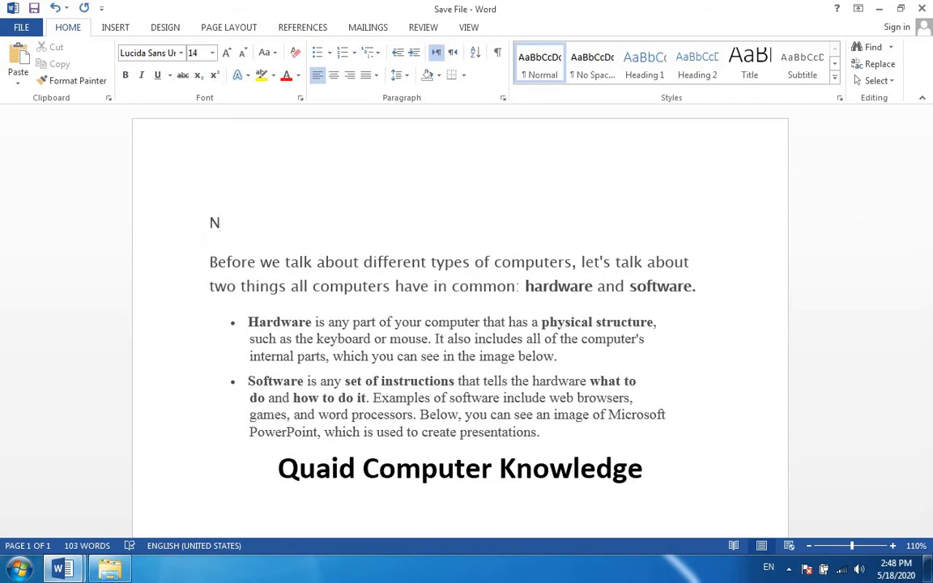
text(ame: Dear Sir)
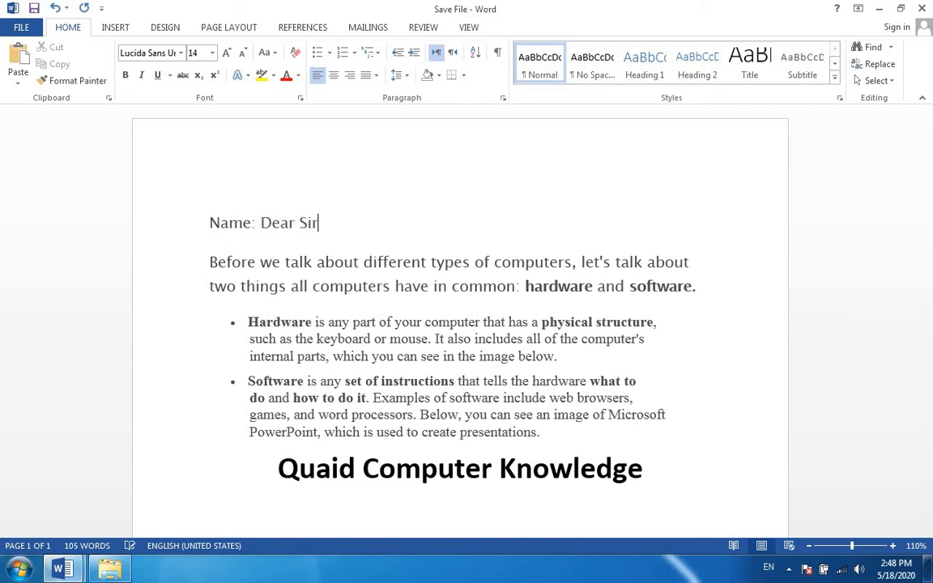
text(,)
key(BackSpace)
Add a line below "Name: Dear Sir," indented by three tab stops and containing the addressee's full name.
key(Return)
key(Tab)
key(Tab)
key(Tab)
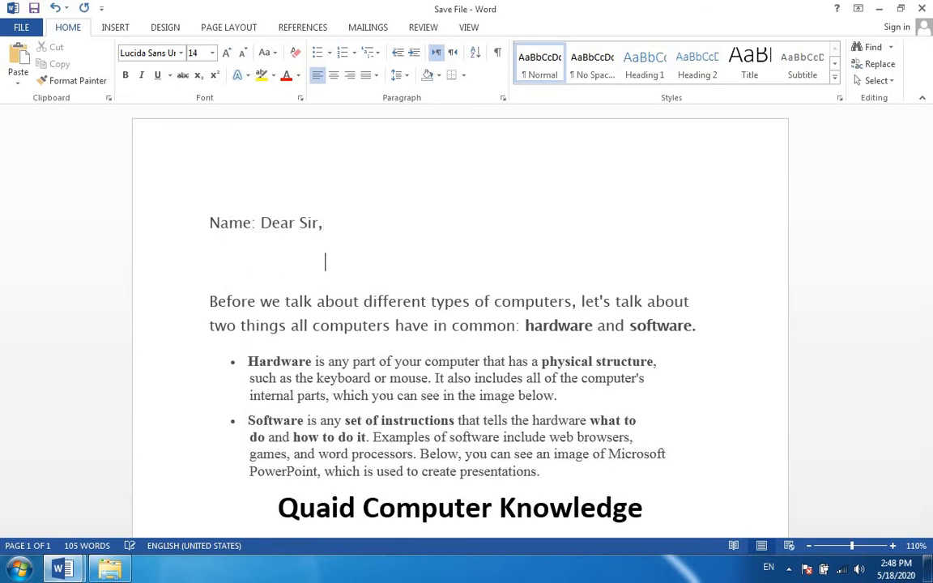
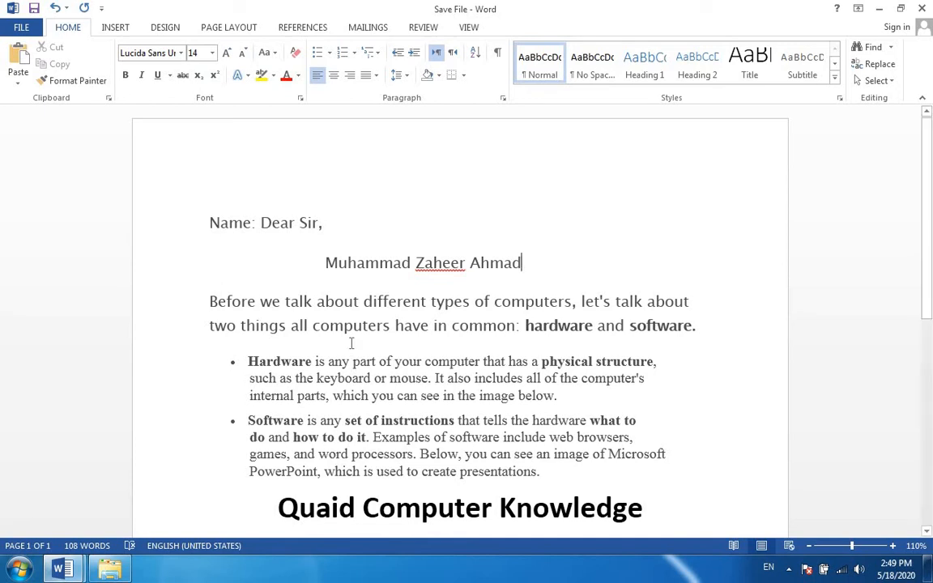
Save the document as a separate copy in the My 2 Lecture folder, named "Dear Sir" followed by the addressee's name.
click(22, 31)
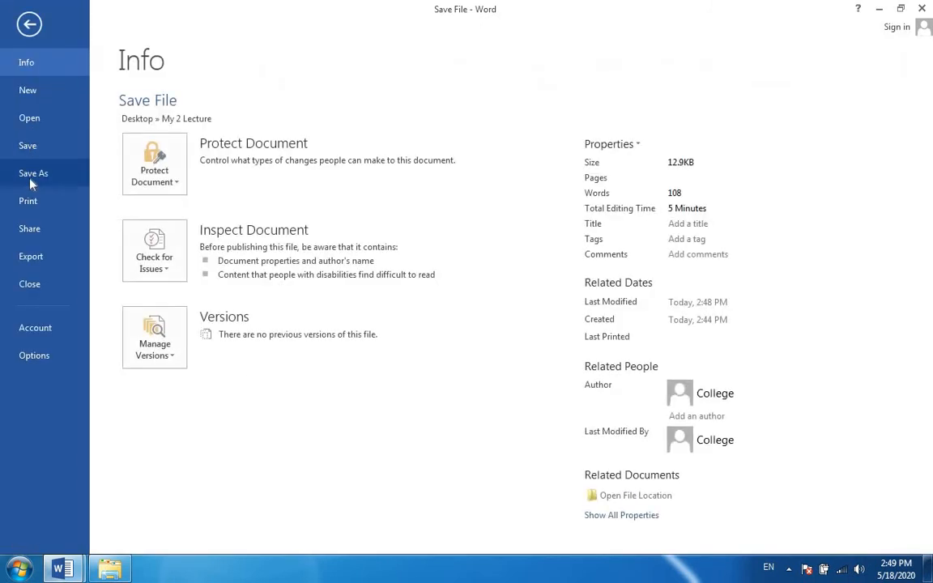
click(29, 23)
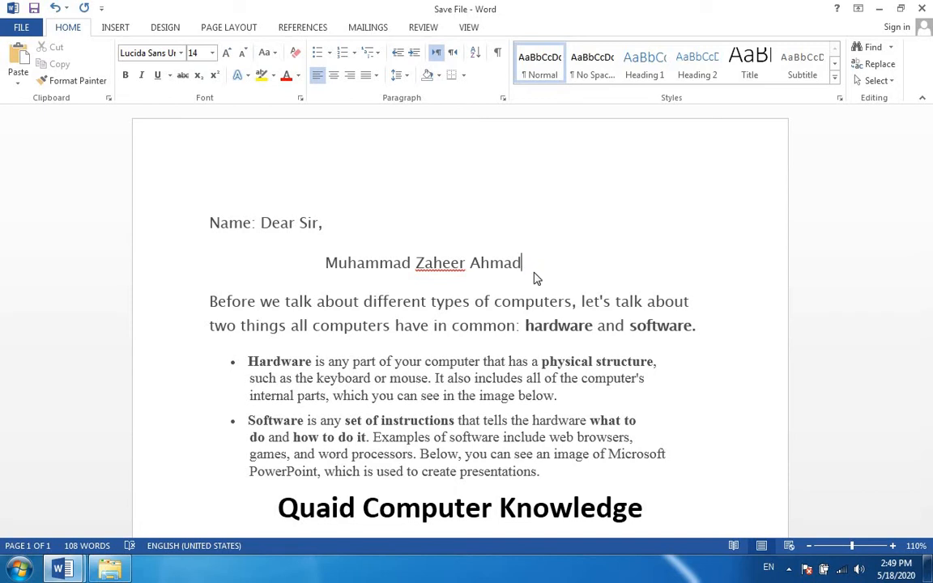
key(F12)
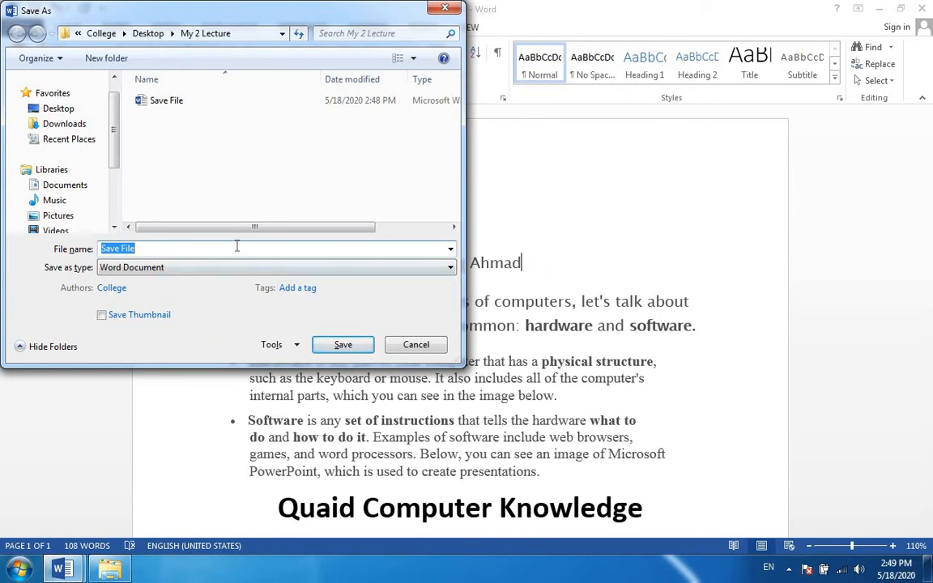
key(BackSpace)
text(Save)
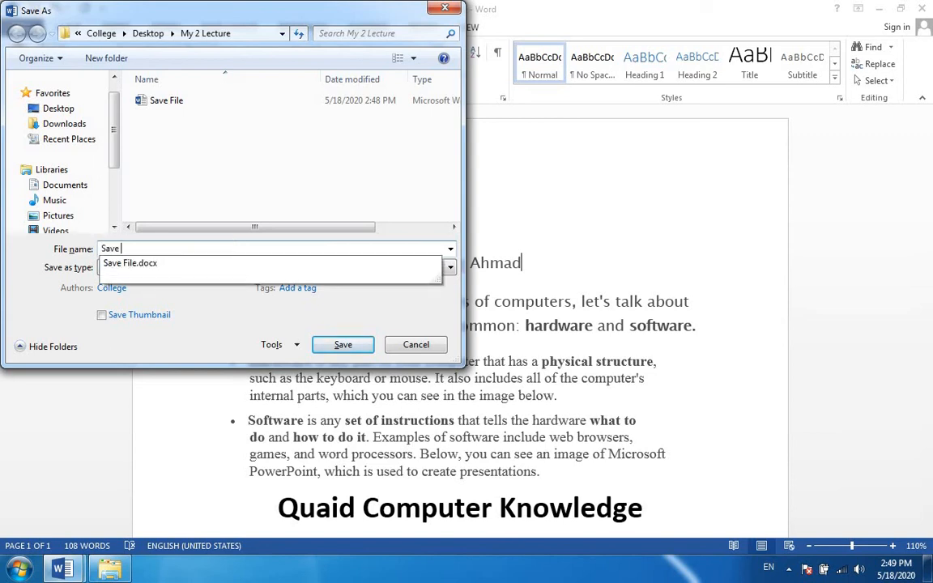
text( A)
key(BackSpace)
key(BackSpace)
key(BackSpace)
key(BackSpace)
key(BackSpace)
key(BackSpace)
text(Dear)
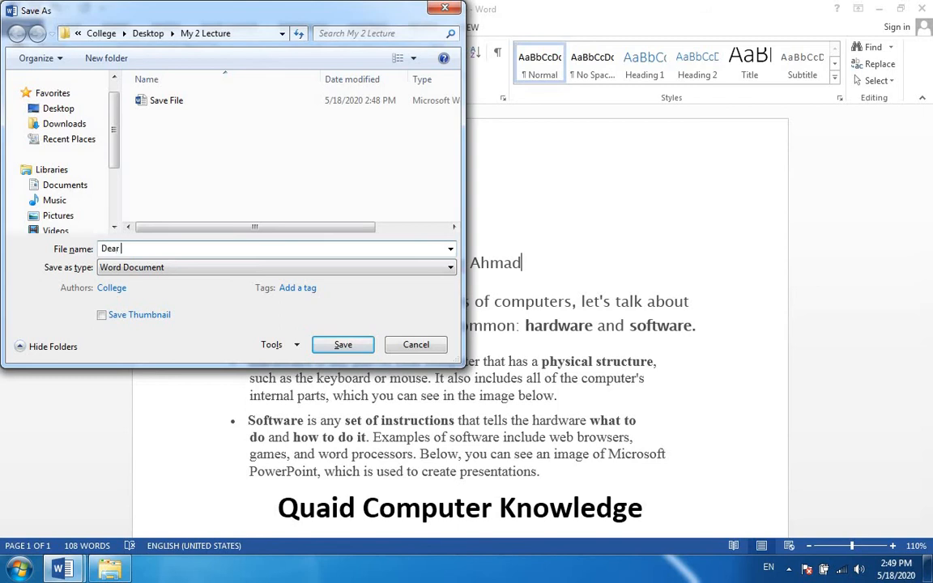
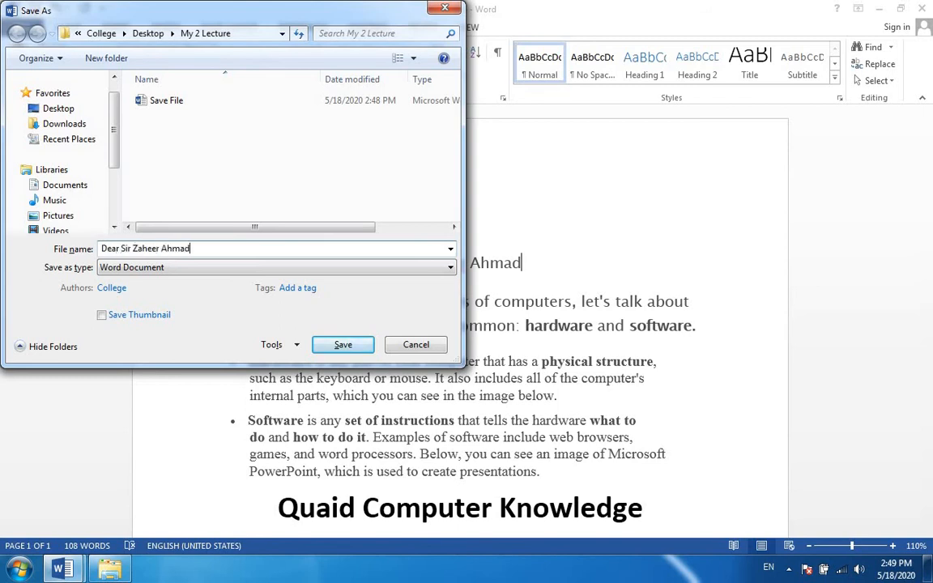
click(325, 342)
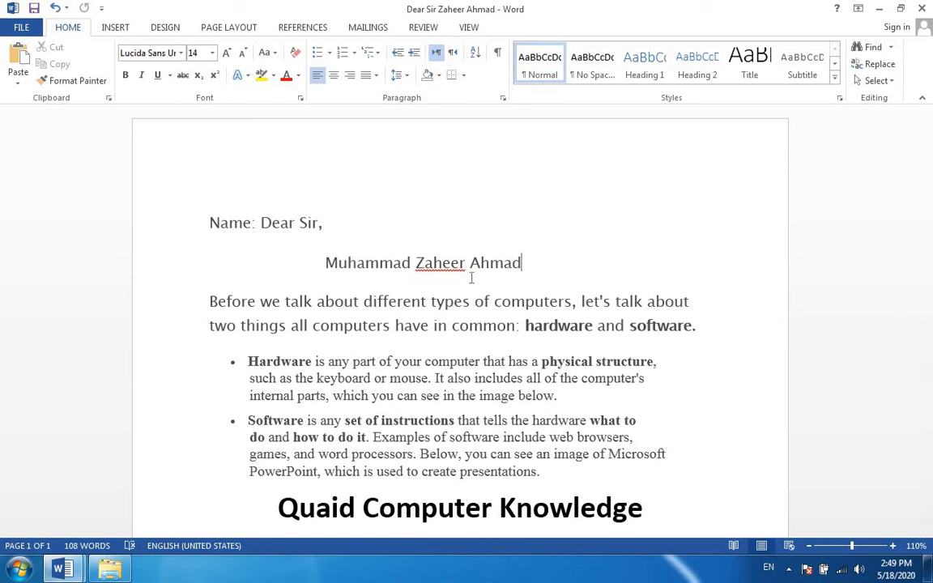
Replace everything after the first word of the addressee's name with a different person's name.
triple_click(369, 264)
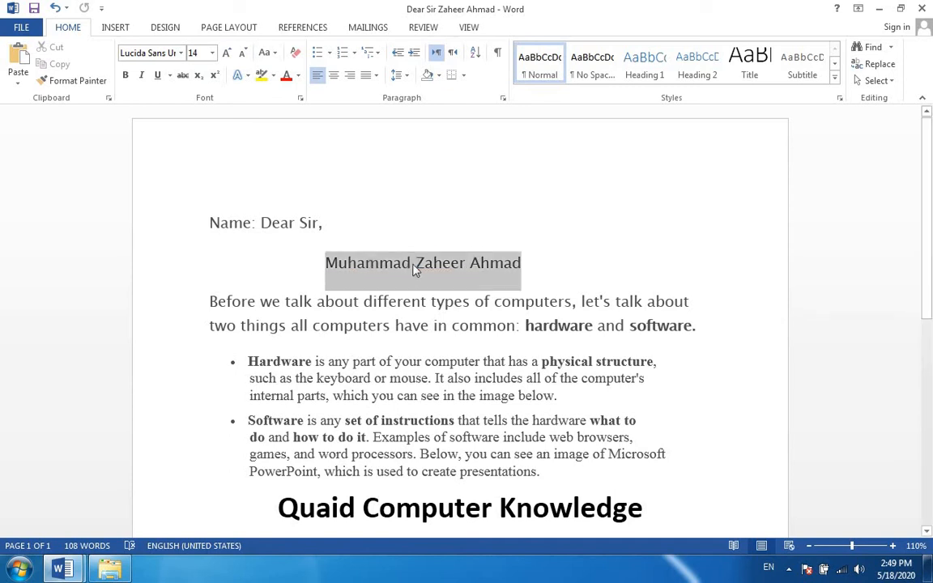
click(557, 264)
key(BackSpace)
key(BackSpace)
key(BackSpace)
key(BackSpace)
key(BackSpace)
key(BackSpace)
key(BackSpace)
key(BackSpace)
key(BackSpace)
key(BackSpace)
key(BackSpace)
key(BackSpace)
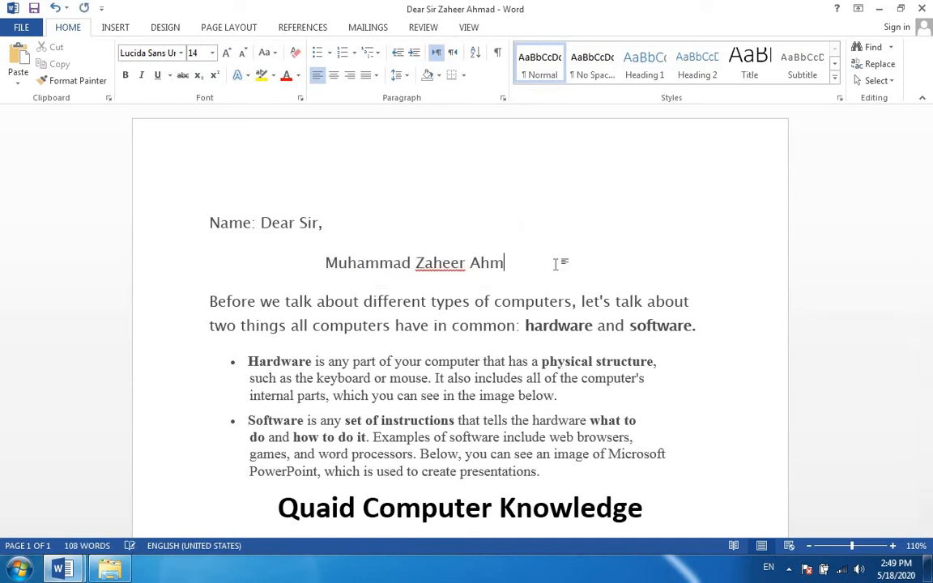
key(BackSpace)
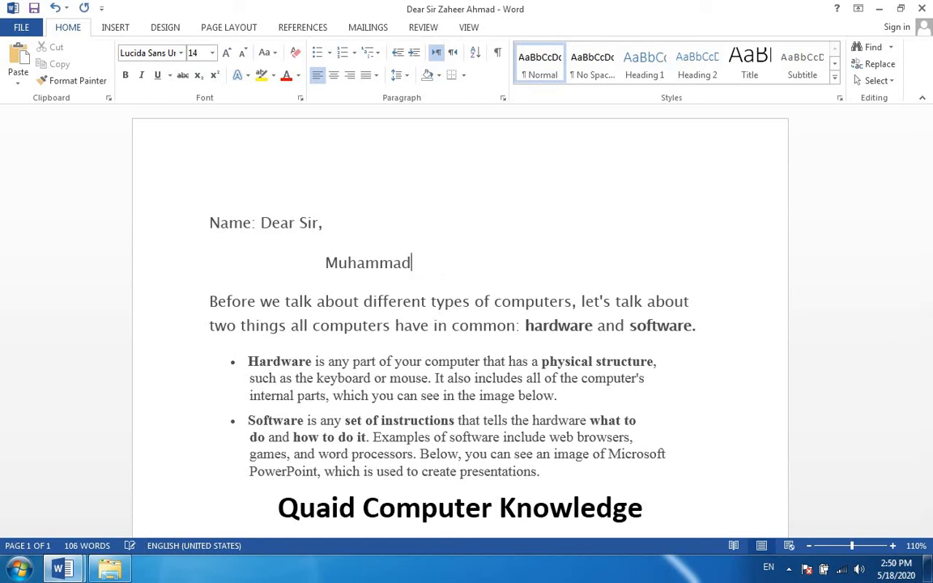
text(RAyya)
key(BackSpace)
key(BackSpace)
key(BackSpace)
key(BackSpace)
key(BackSpace)
text(Rayy)
key(BackSpace)
text(an)
Save another copy in My 2 Lecture, replacing the middle name in the "Dear Sir" file name with the new addressee's name.
key(F12)
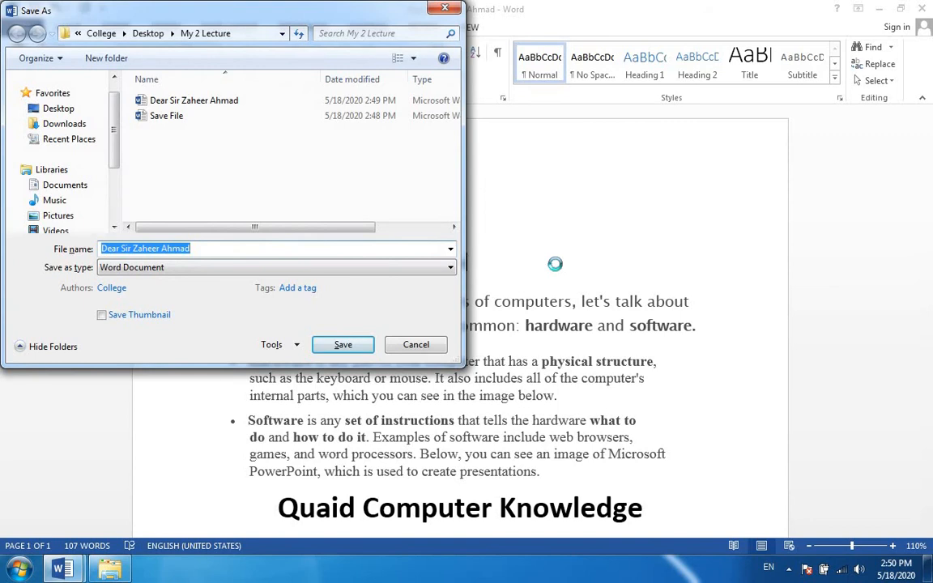
key(Right)
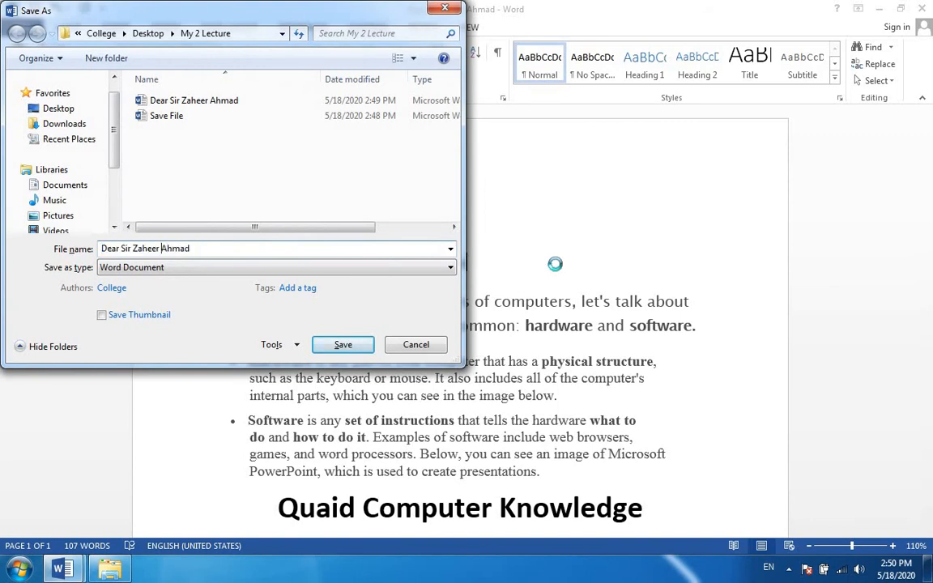
key(BackSpace)
key(BackSpace)
key(BackSpace)
key(BackSpace)
key(BackSpace)
key(BackSpace)
key(BackSpace)
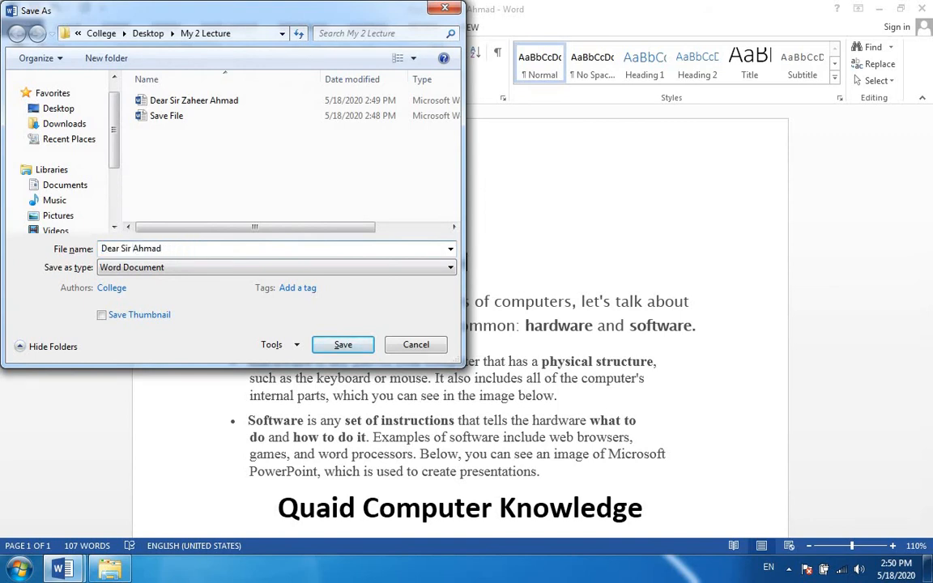
text(Rauua)
key(BackSpace)
key(BackSpace)
key(BackSpace)
text(yyan)
click(342, 346)
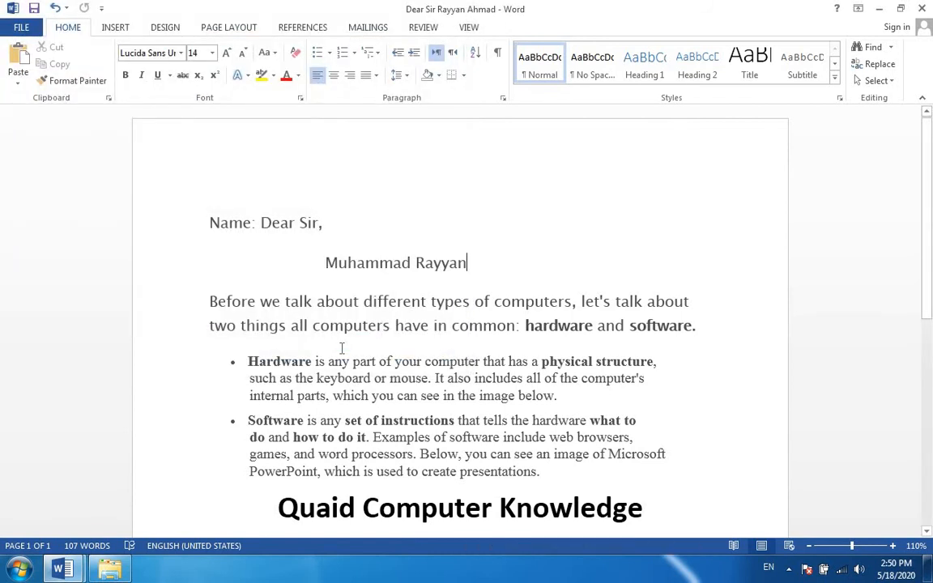
Close the document and reopen the My 2 Lecture folder from the desktop in a maximized window.
click(922, 8)
click(923, 8)
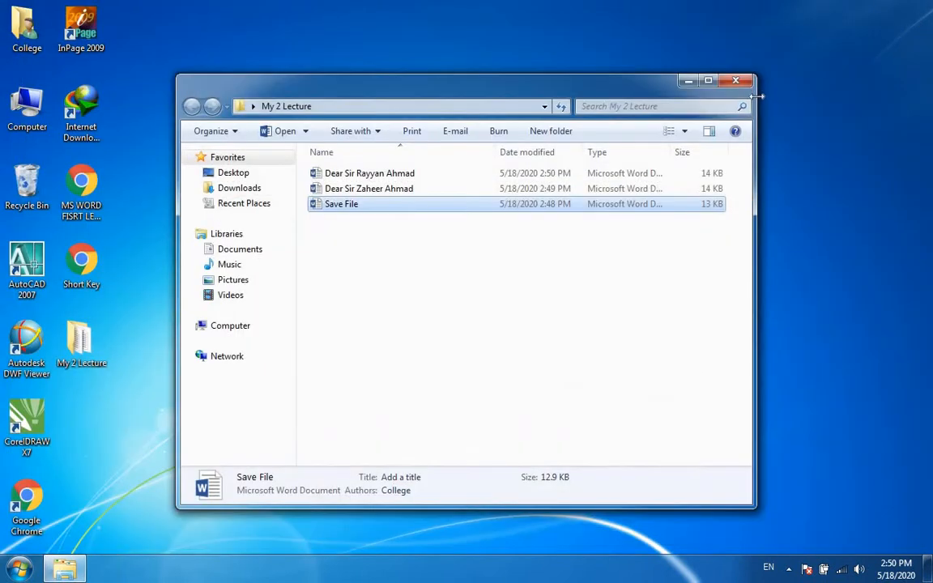
click(749, 81)
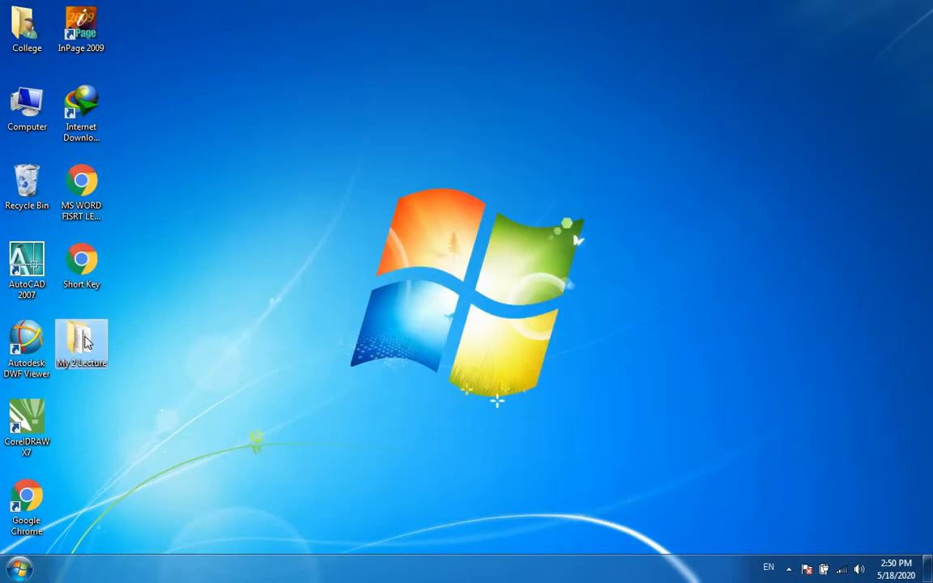
double_click(81, 344)
click(713, 81)
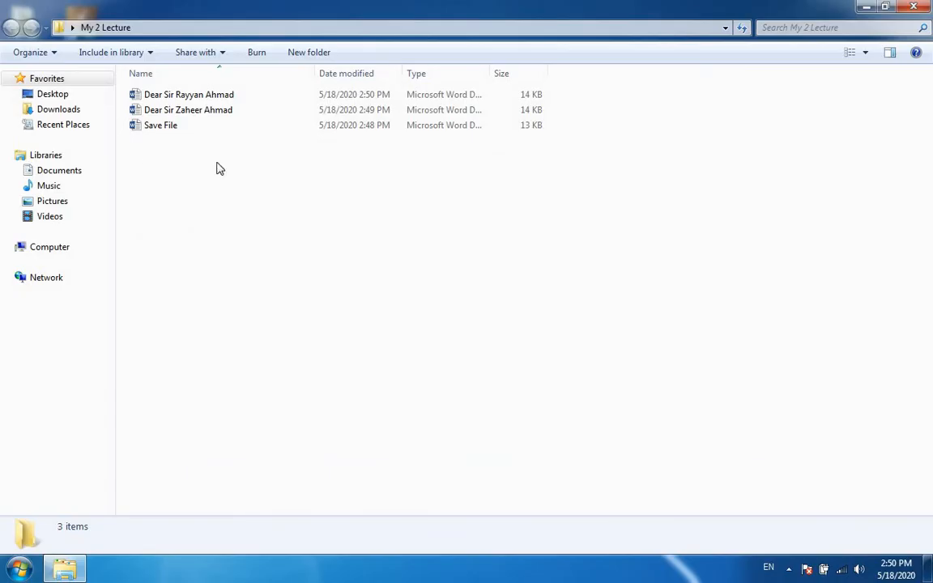
Open Save File maximized to check the original document's content, and close it.
double_click(153, 126)
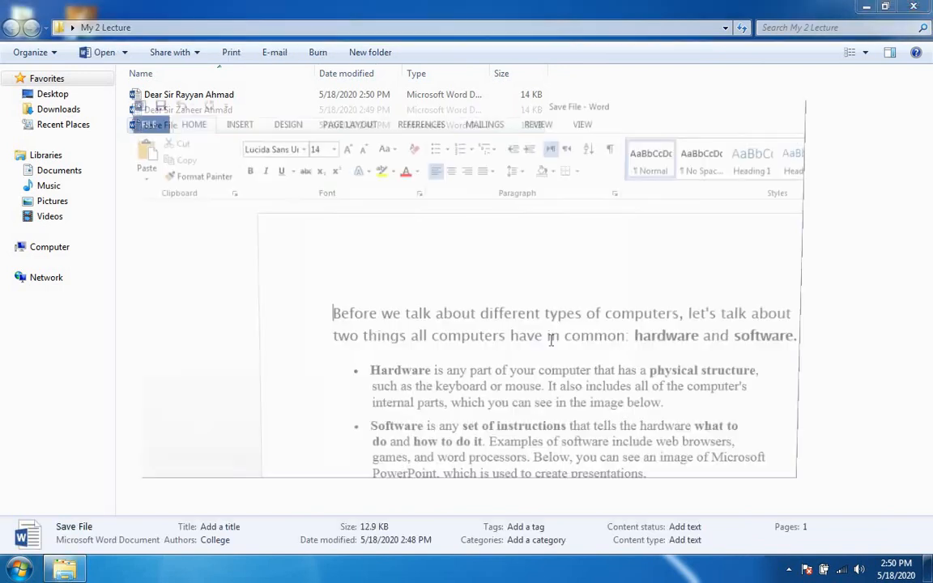
click(784, 102)
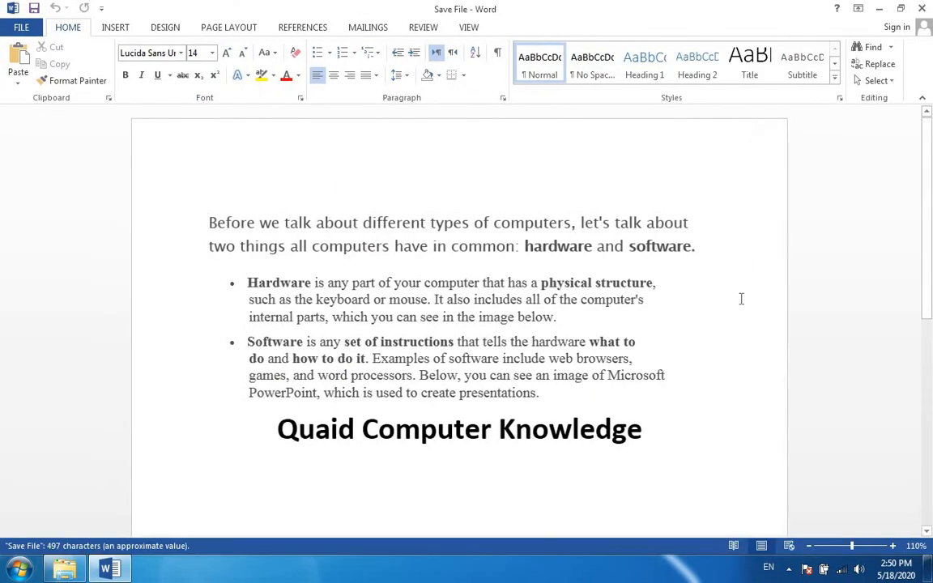
click(922, 8)
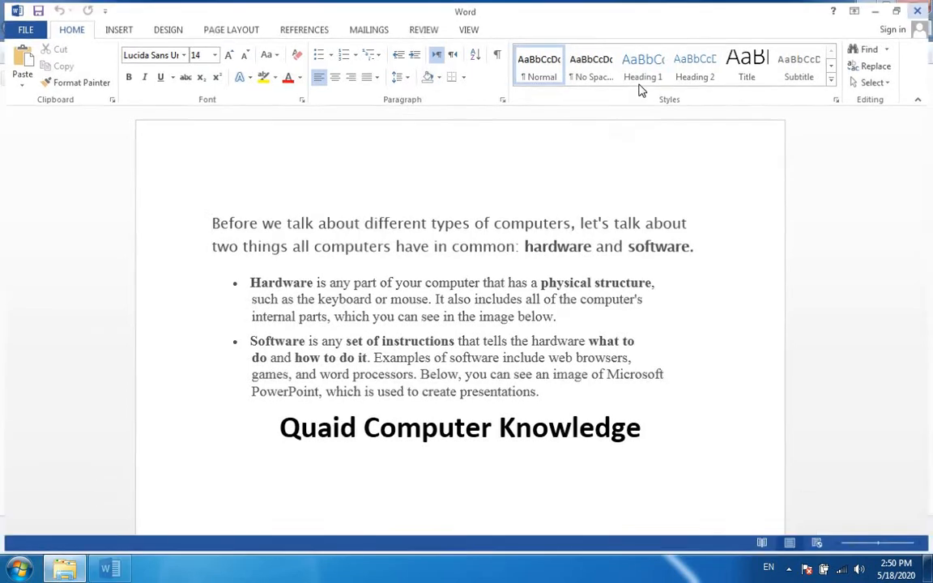
Open the first "Dear Sir" copy, saved at 2:49 PM, maximized to check its addressee line, and close it.
double_click(178, 112)
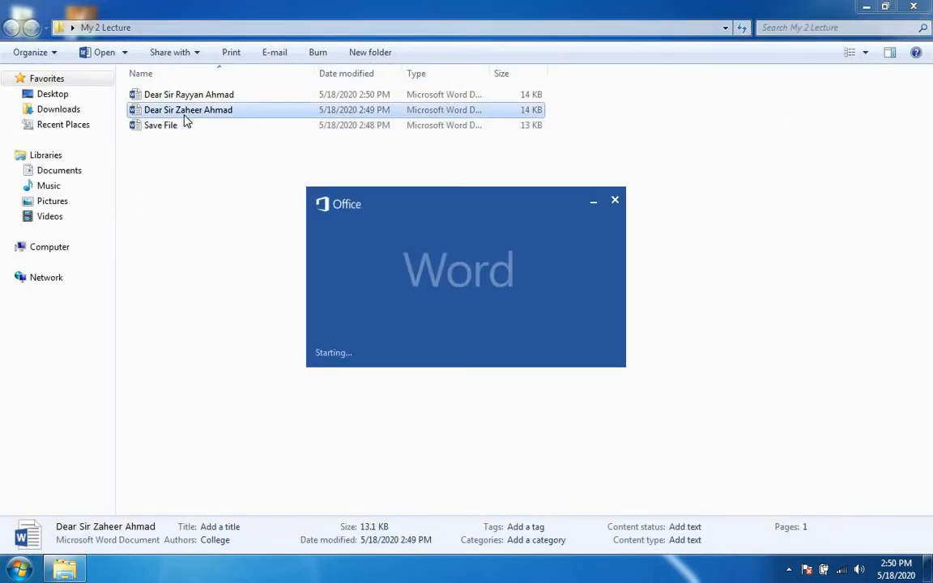
click(782, 101)
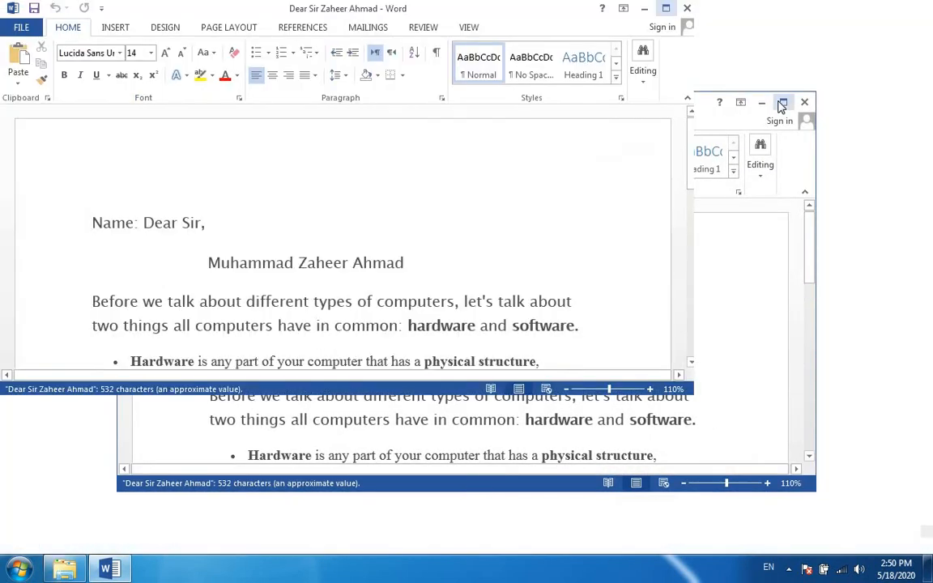
mouse_move(929, 235)
mouse_down()
mouse_move(930, 316)
mouse_move(929, 237)
mouse_up()
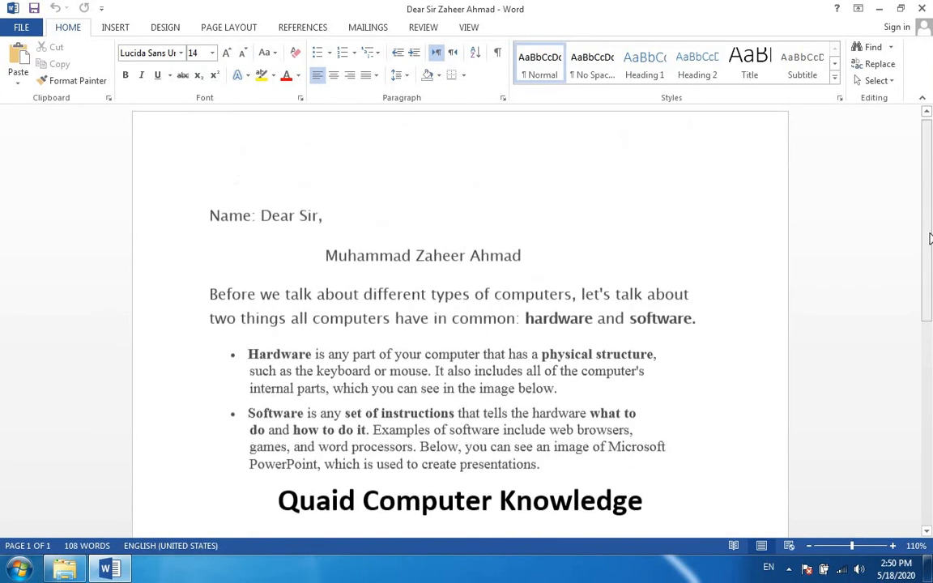
click(923, 9)
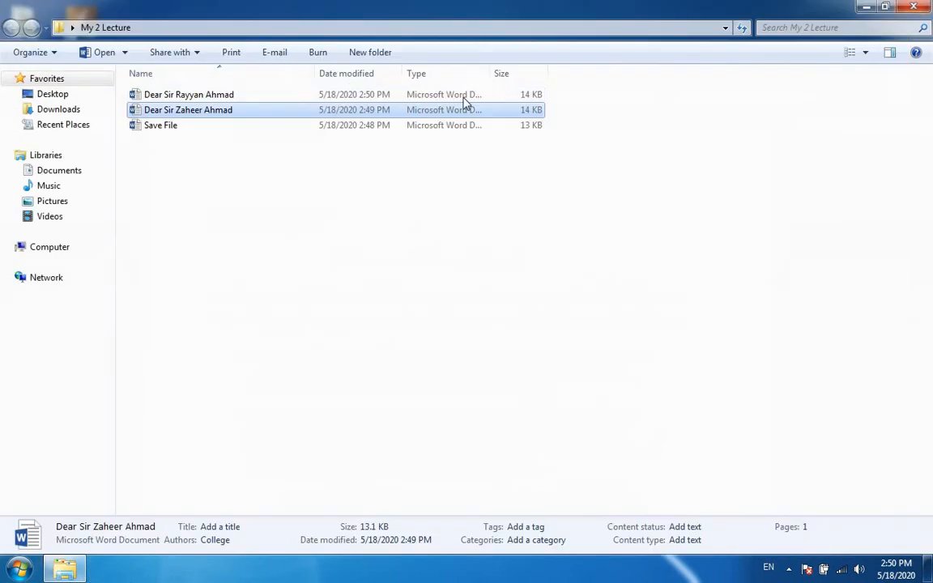
Open the second "Dear Sir" copy, saved at 2:50 PM, maximized to check its addressee line, and close it.
double_click(272, 96)
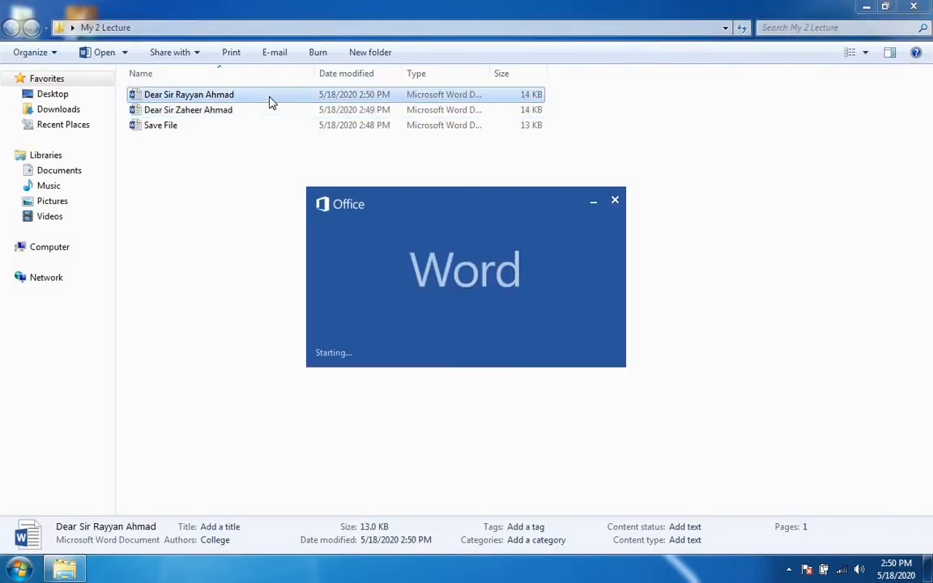
double_click(705, 100)
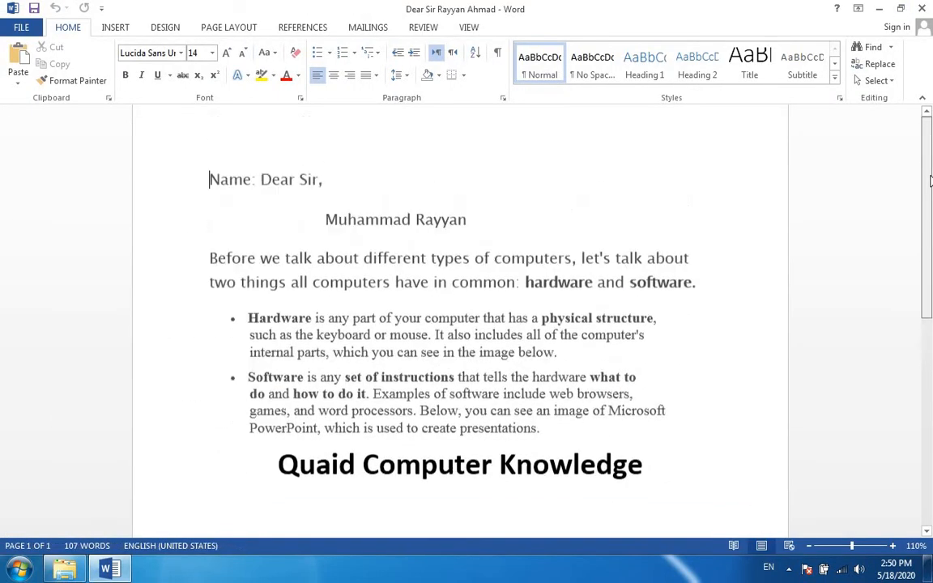
click(922, 8)
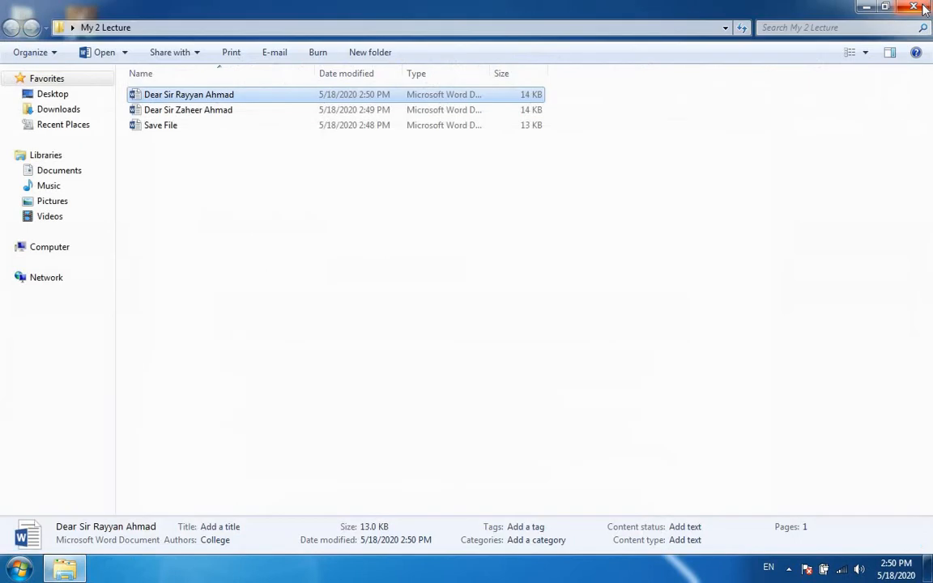
click(672, 235)
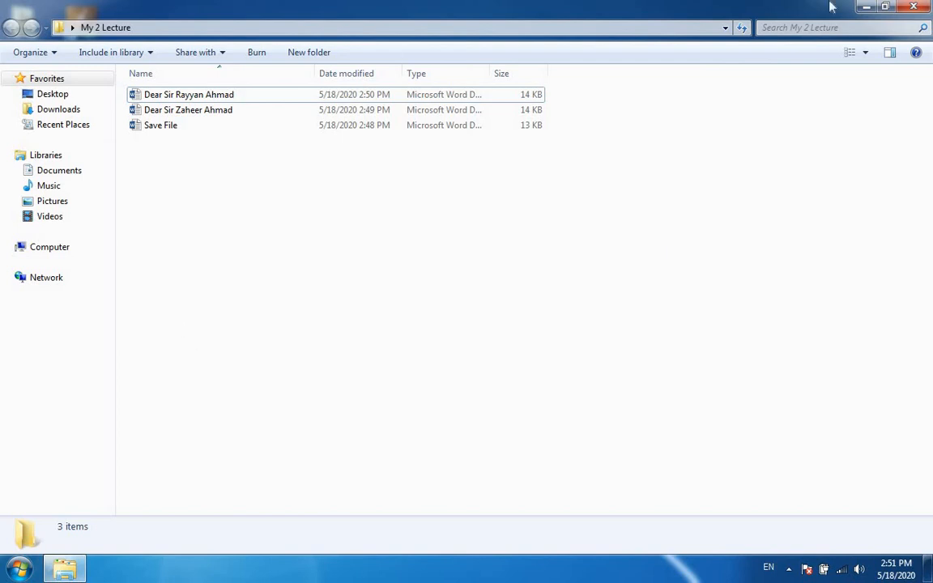
Close the folder and open the recent document "MS WORD 2013 Lecture No# 2" in a maximized Word window.
click(923, 7)
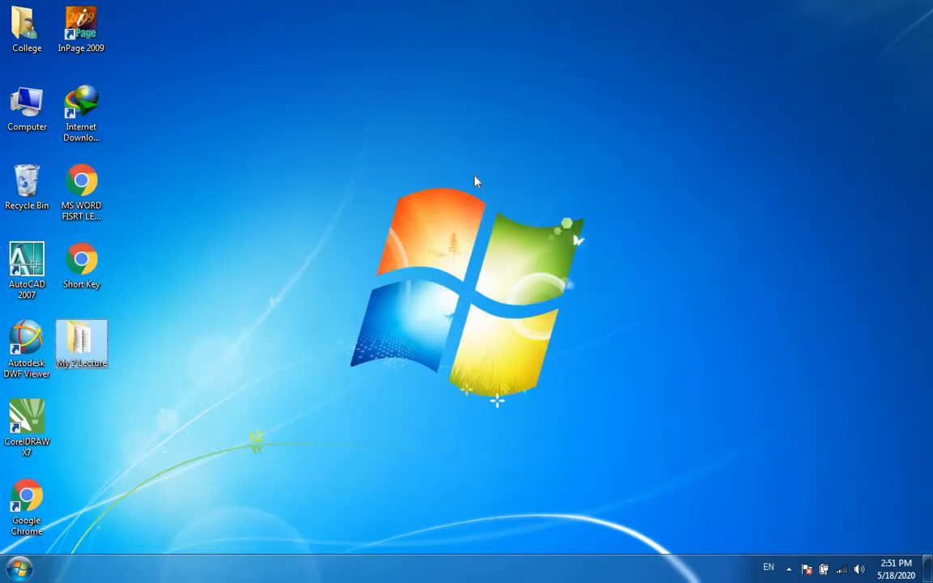
key(super+r)
key(Return)
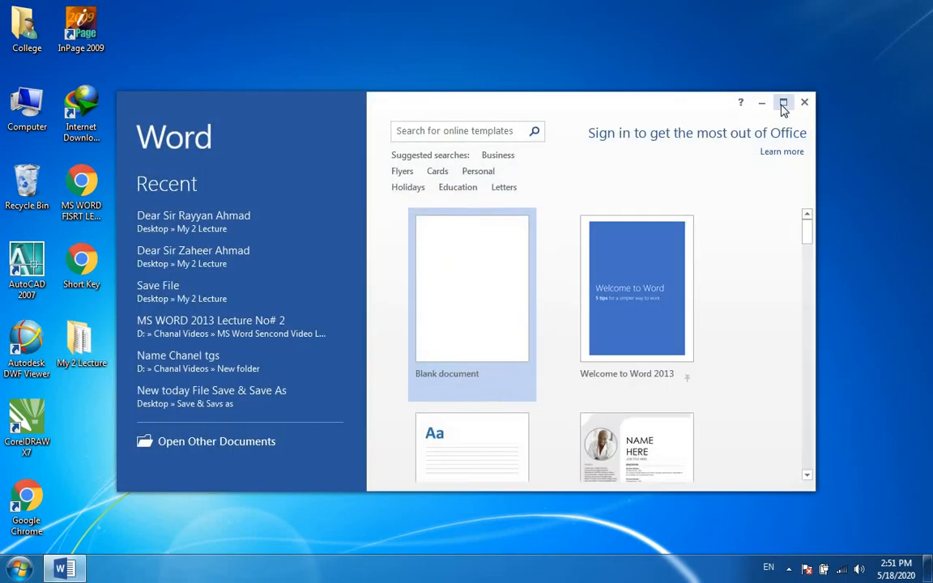
click(783, 103)
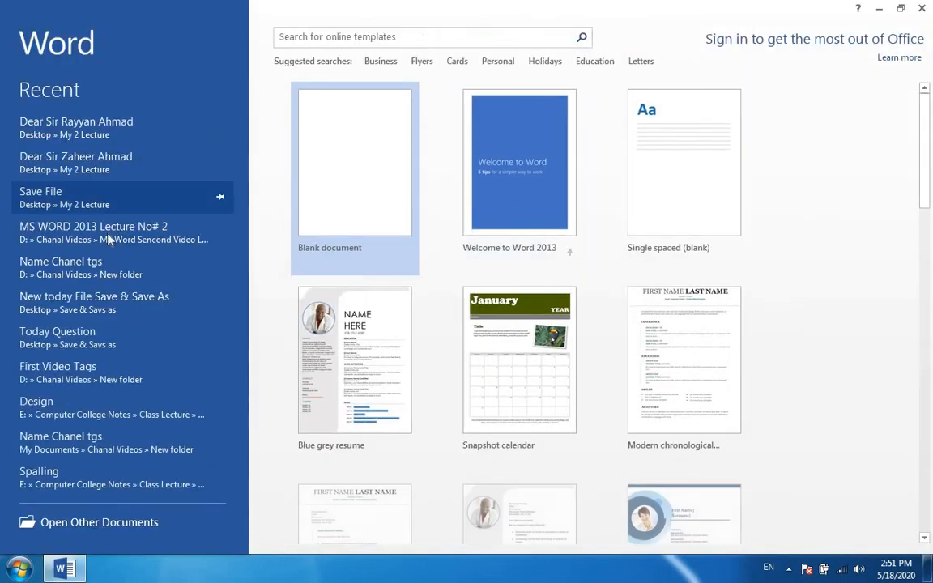
click(104, 234)
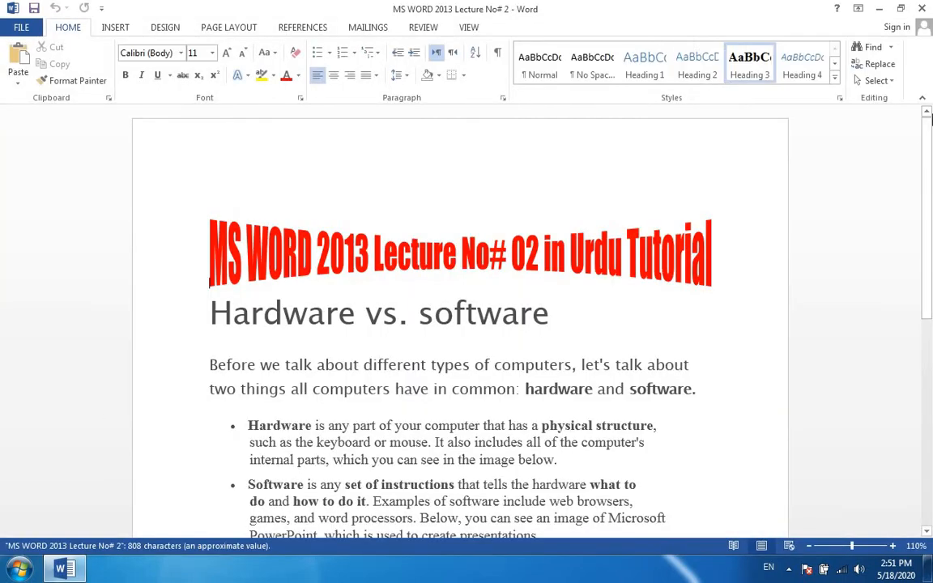
Highlight the Cut & Paste and Copy & Paste rows with their shortcuts in the Topic & Short keys table.
drag(931, 150, 930, 345)
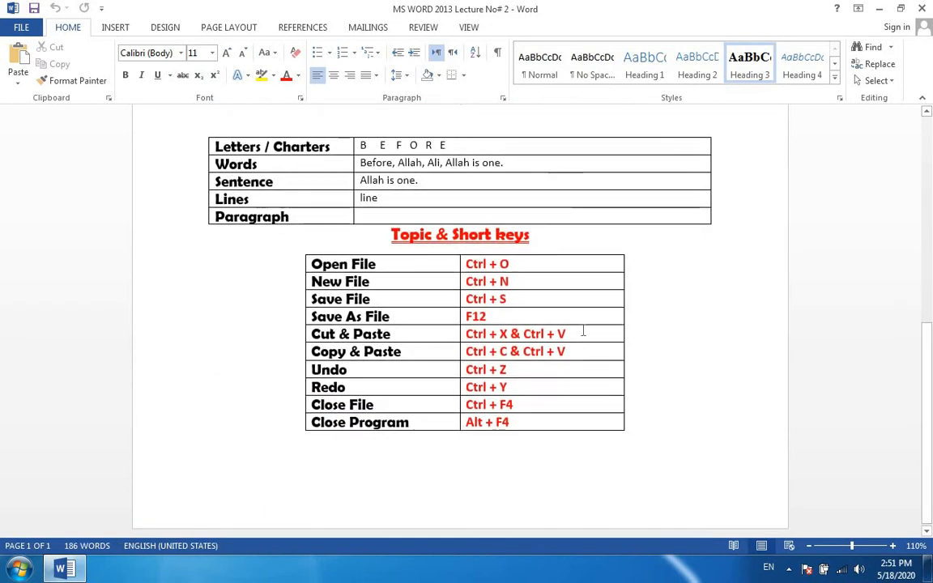
drag(572, 350, 307, 332)
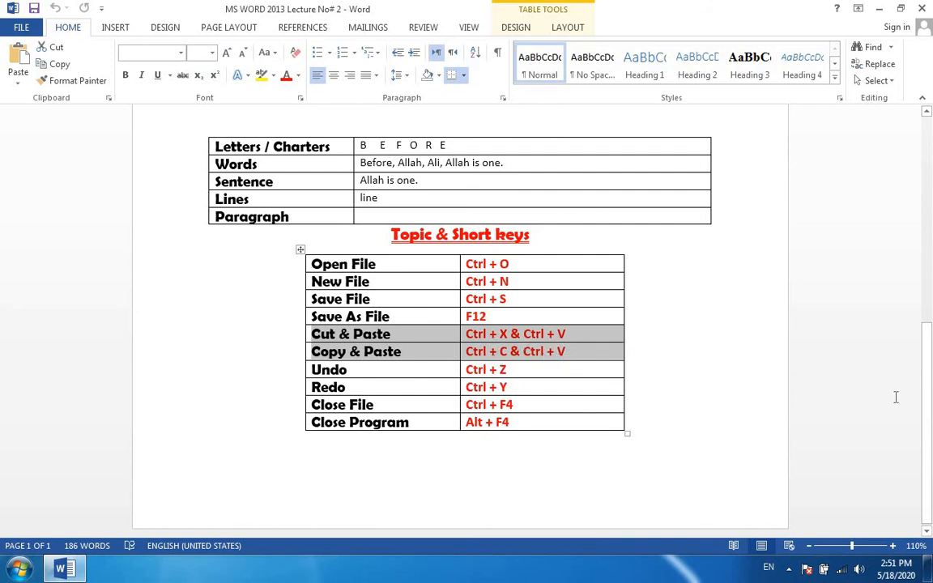
Cut the introductory paragraph beginning "Before we talk about" from under the "Hardware vs. software" heading.
scroll(932, 397, up, 5)
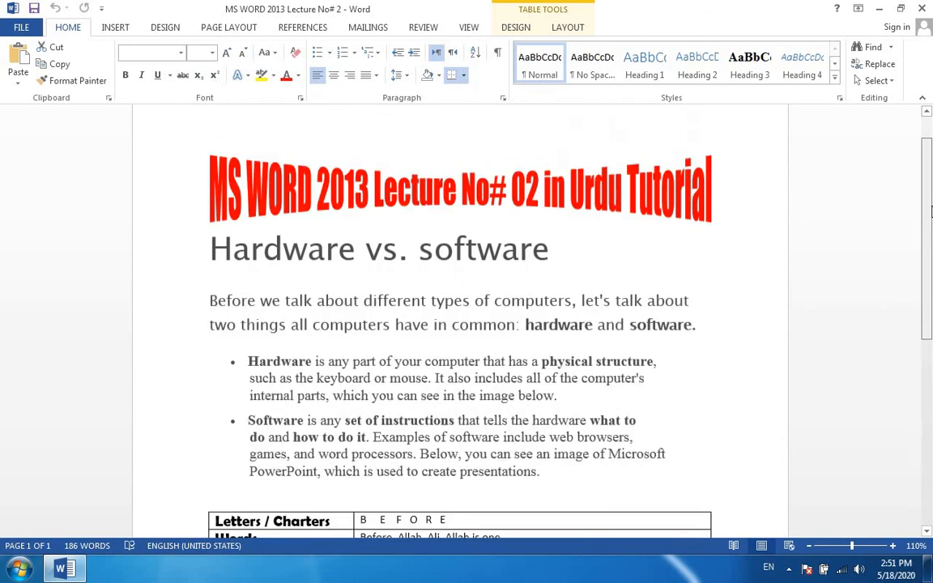
drag(701, 346, 229, 325)
key(ctrl+c)
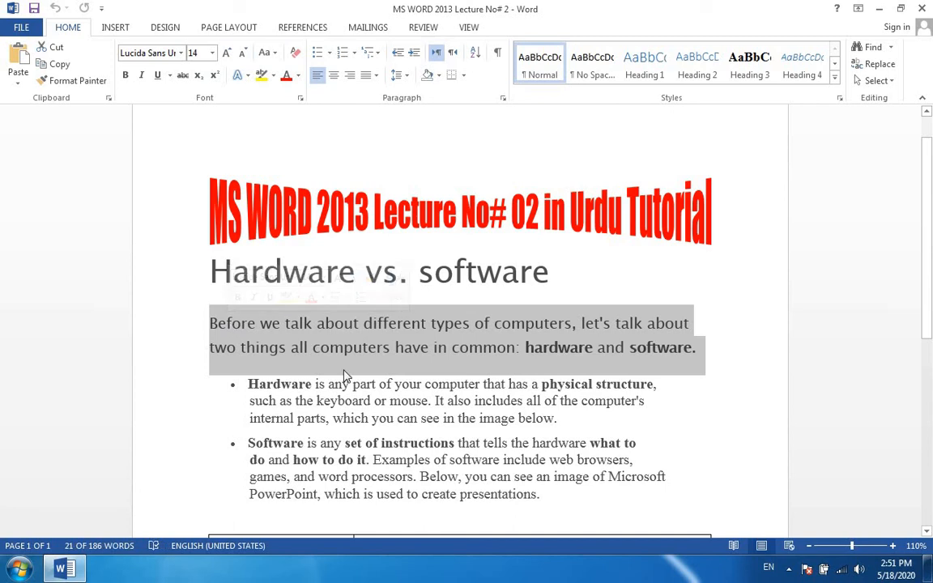
key(Delete)
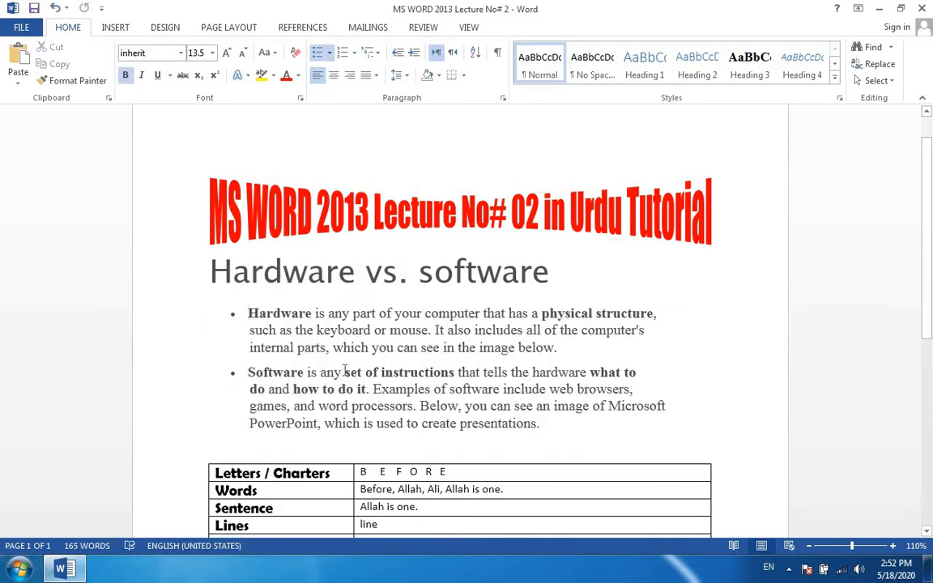
key(ctrl+z)
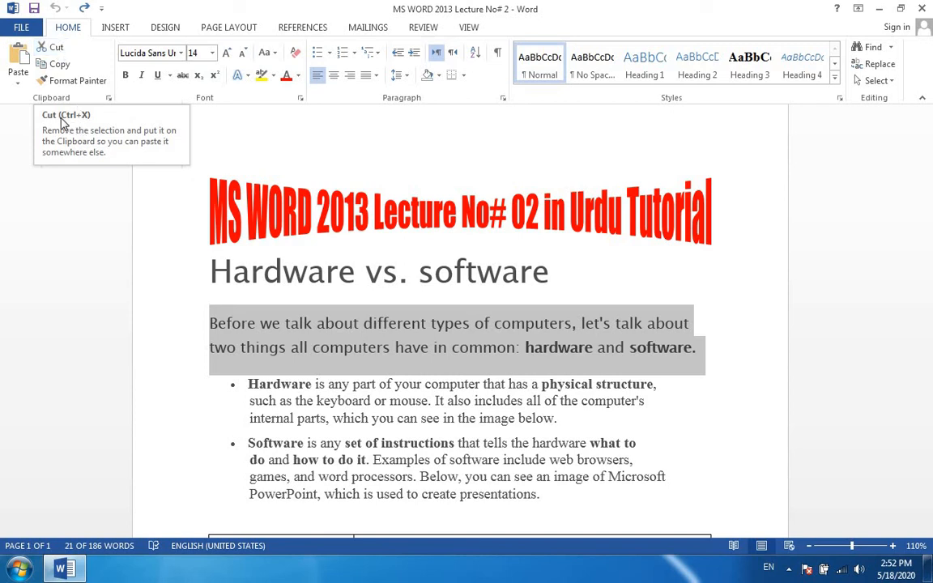
click(55, 47)
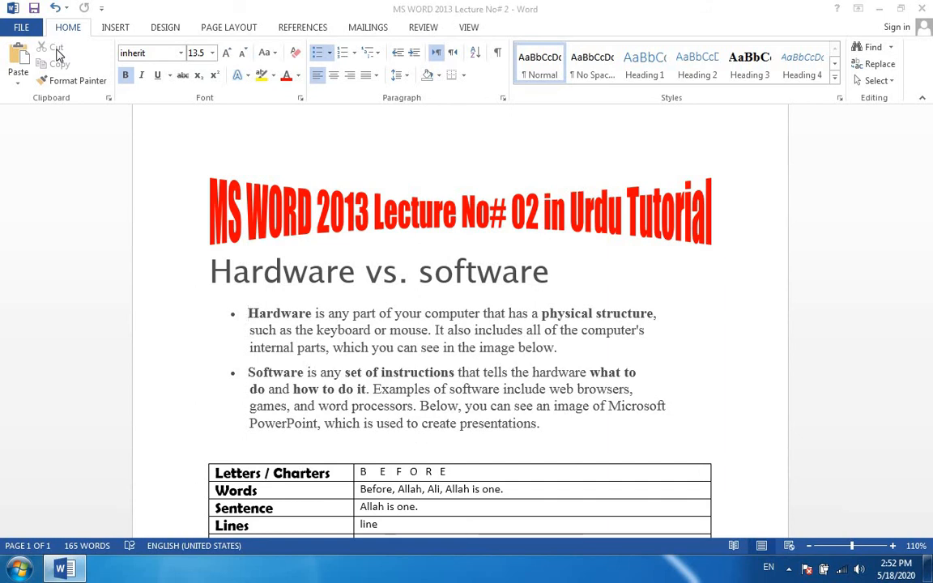
Create a blank document in a maximized window and paste the cut paragraph into it.
key(ctrl+n)
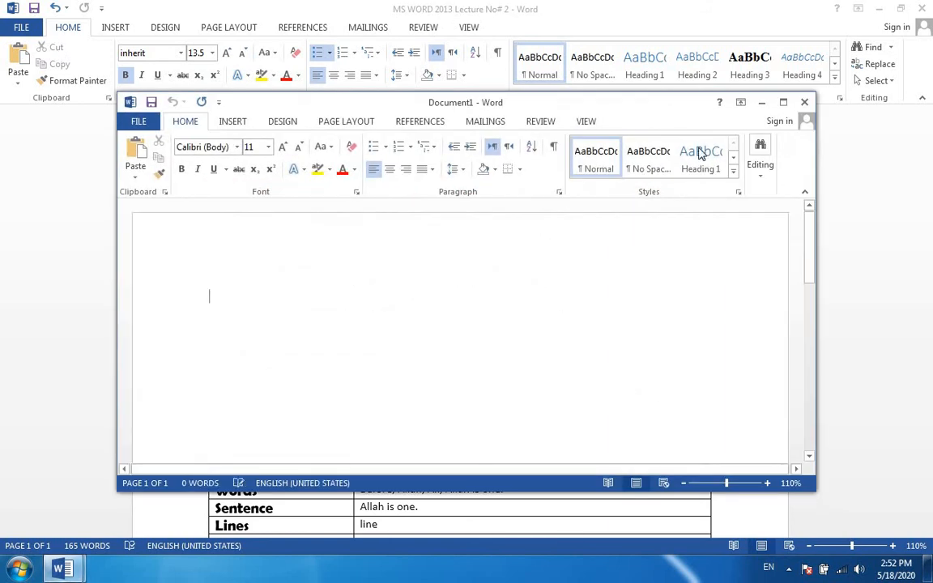
click(782, 102)
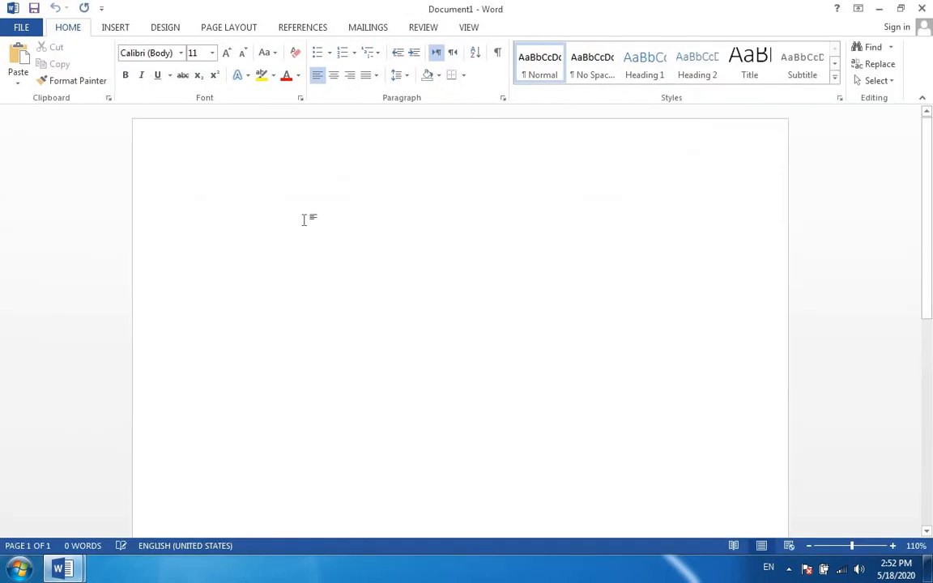
key(ctrl+v)
key(ctrl+z)
click(22, 58)
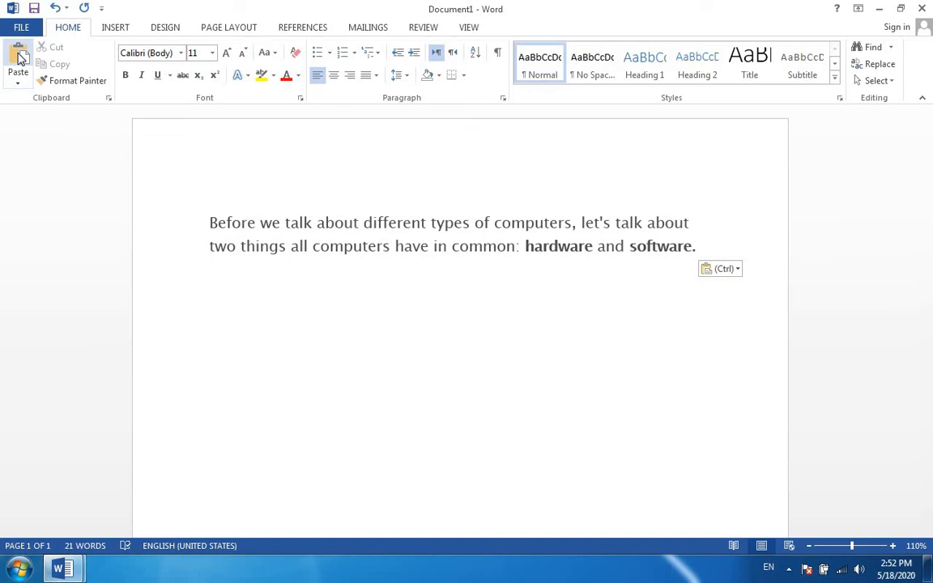
Compare the lecture document with the new one, highlight the pasted paragraph there, and return to the lecture document.
click(878, 8)
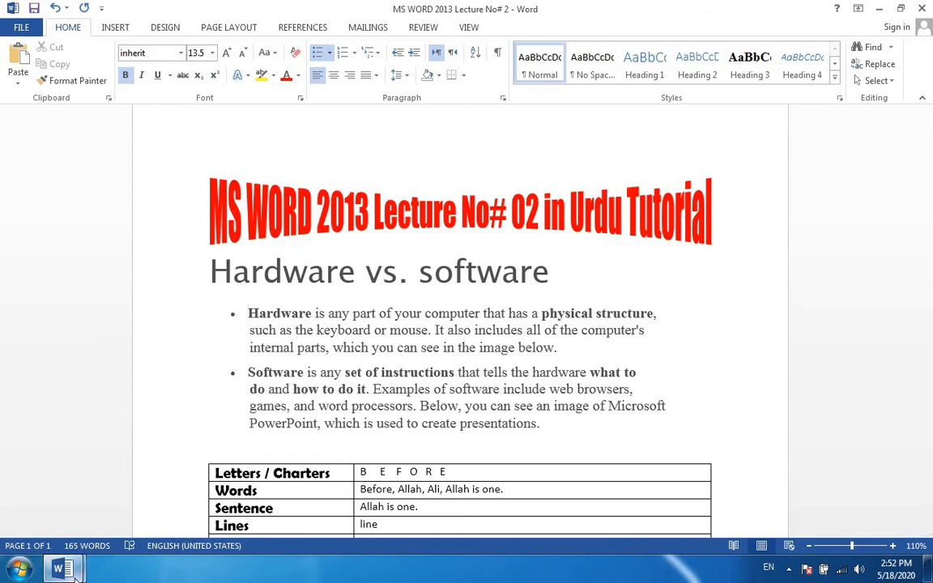
mouse_move(73, 572)
click(251, 504)
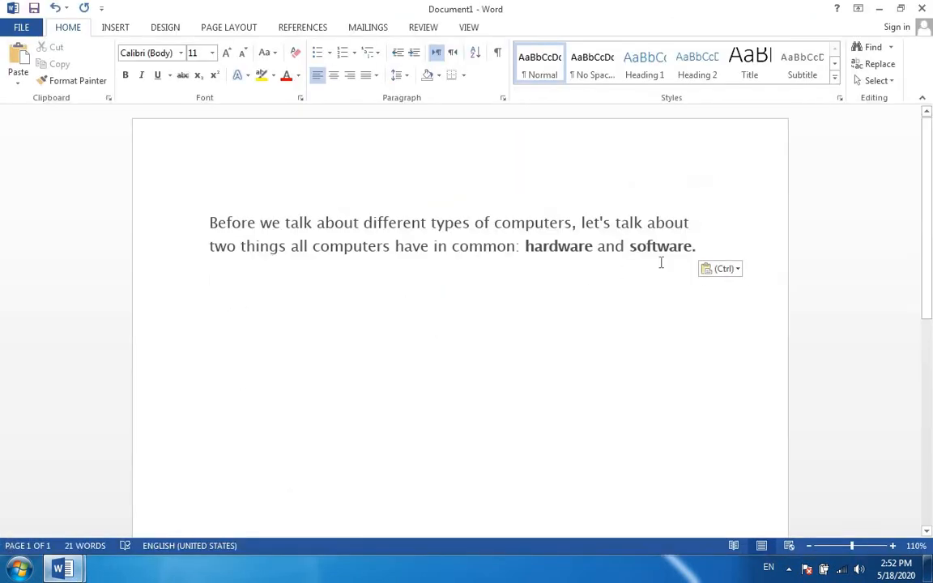
drag(697, 254, 183, 229)
key(super+c)
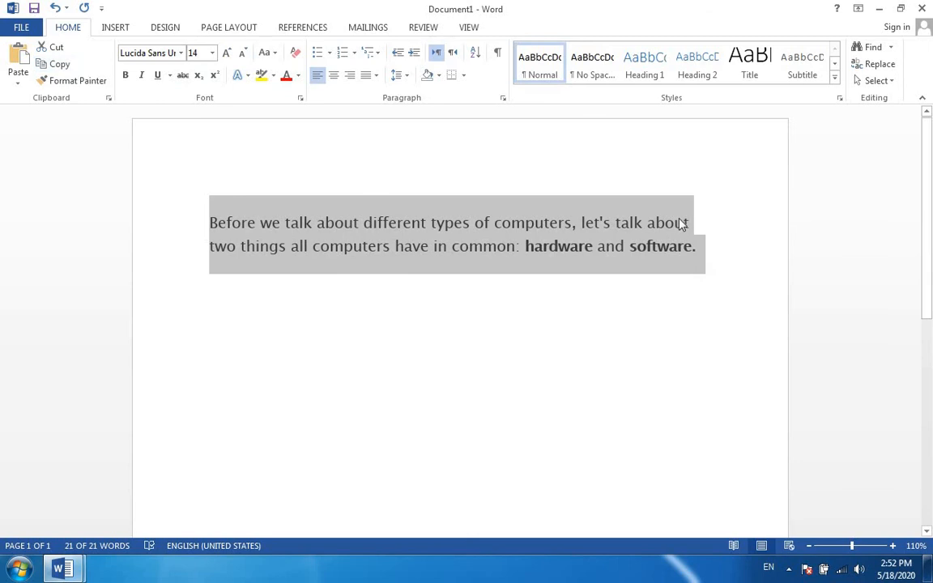
click(879, 8)
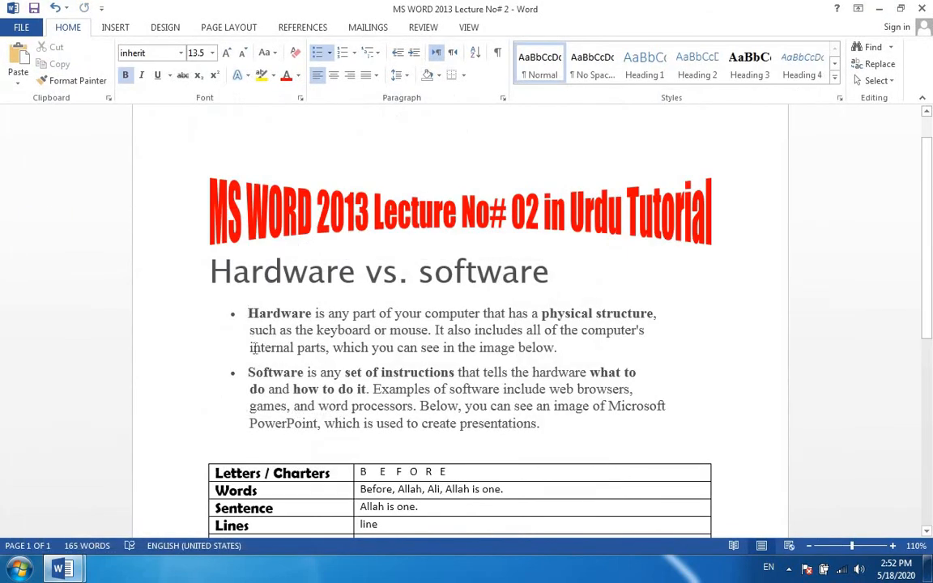
Paste the paragraph back between the "Hardware vs. software" heading and the Hardware bullet, without a bullet or extra blank line.
key(Return)
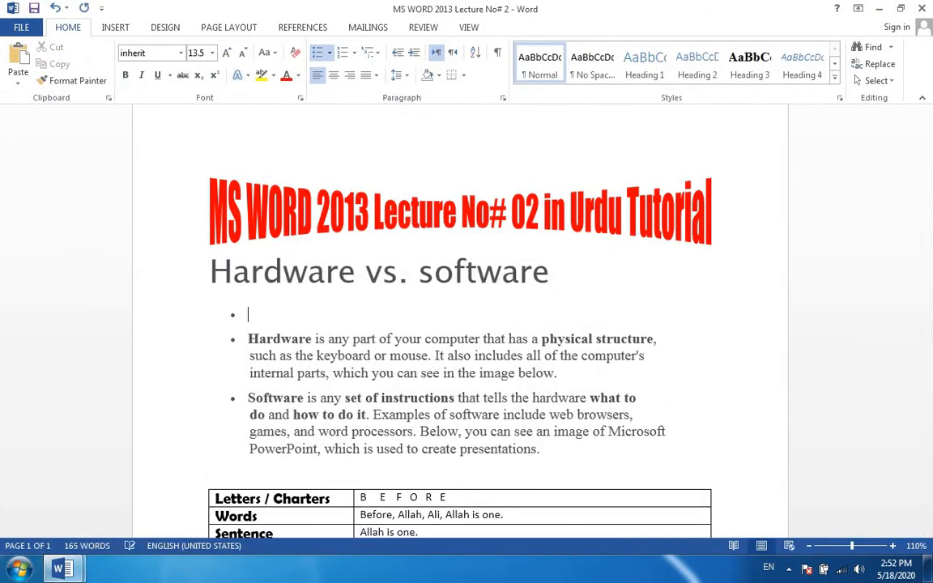
key(BackSpace)
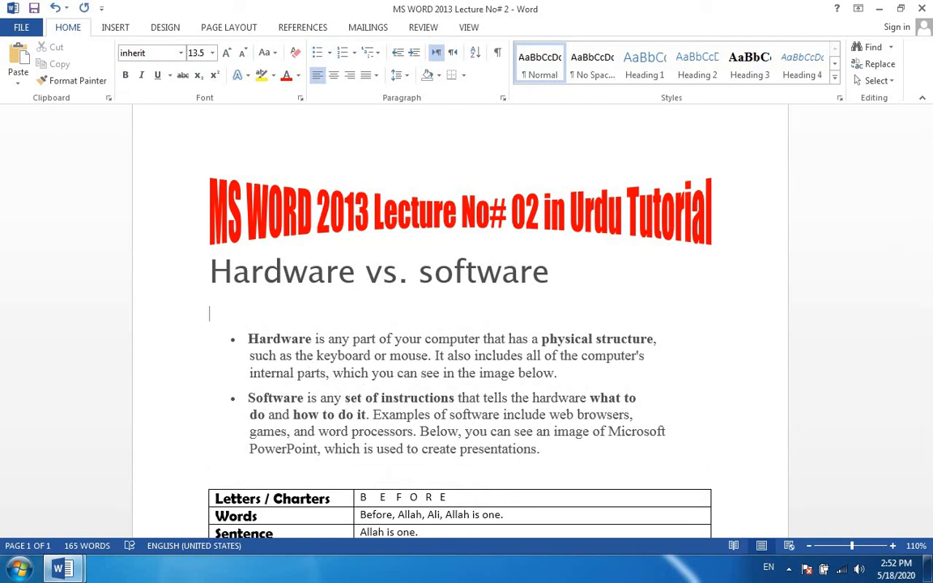
click(16, 57)
key(Delete)
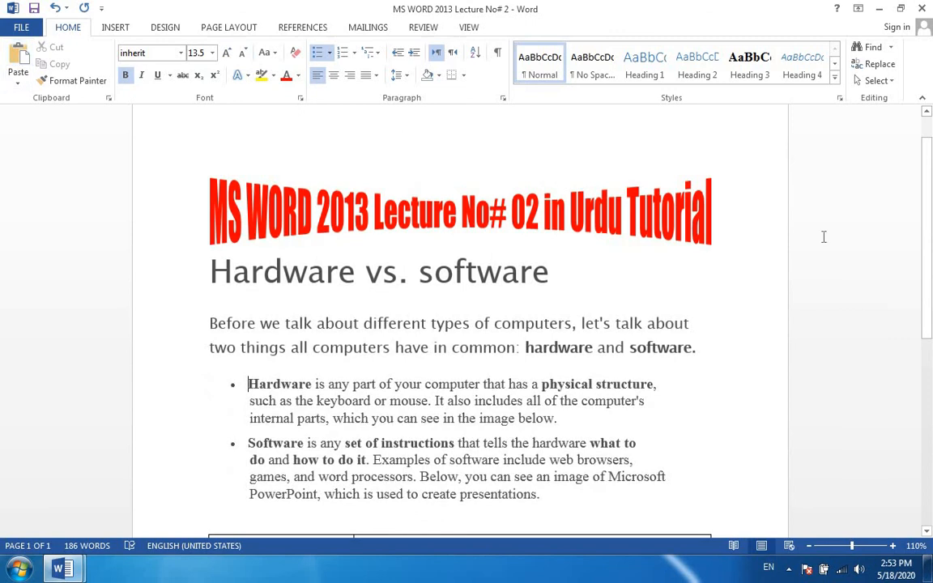
Clear the Open File, New File and Save File shortcuts, undo and redo the clearing, and undo it again.
scroll(931, 293, down, 3)
drag(931, 294, 931, 403)
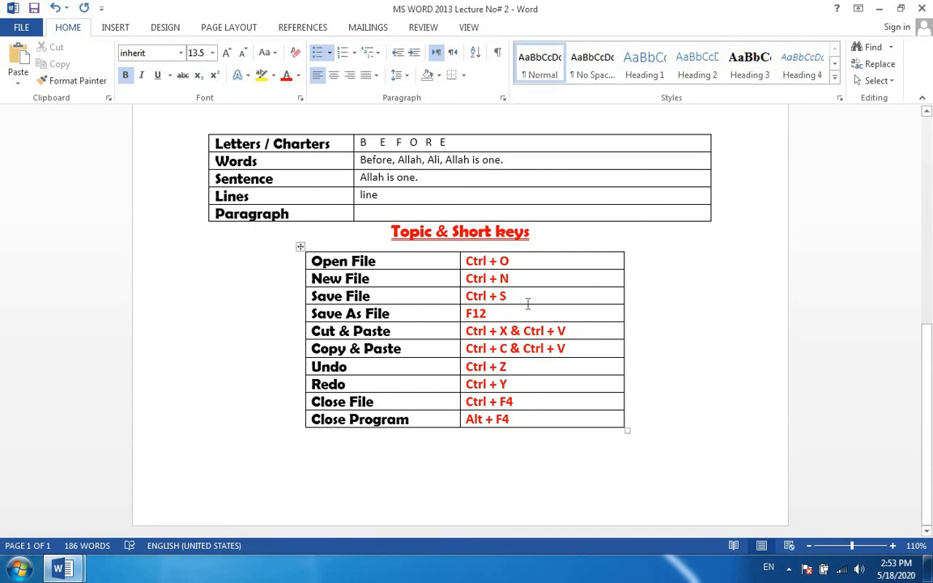
drag(519, 296, 518, 260)
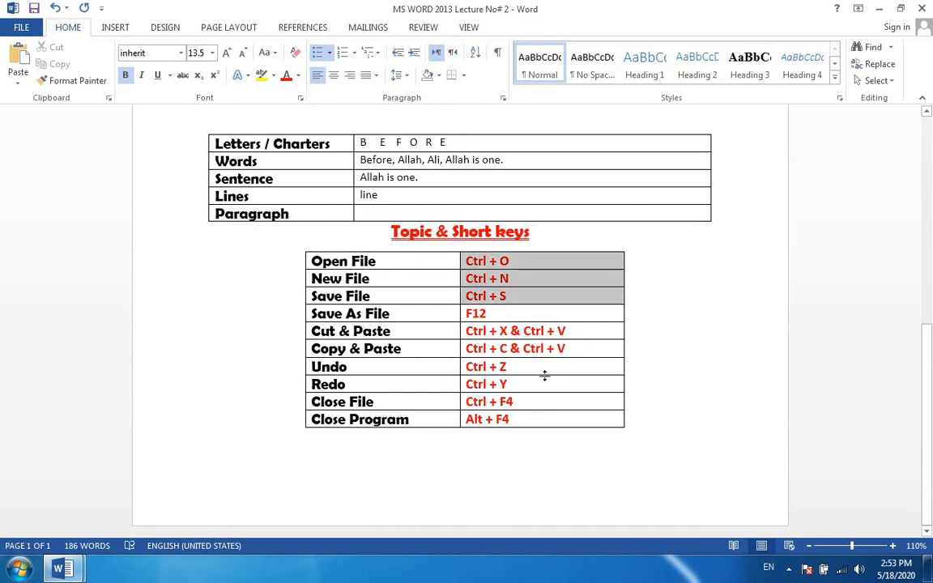
key(Delete)
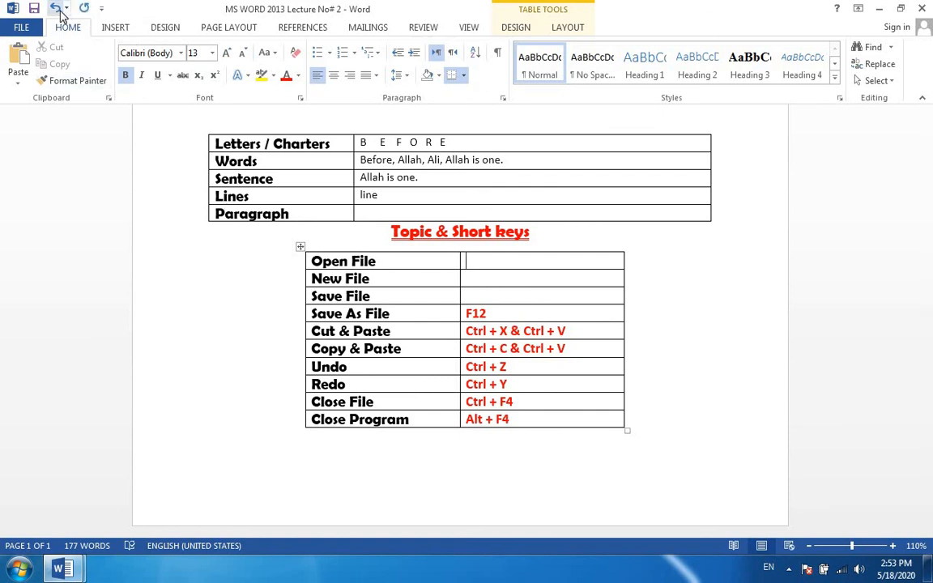
click(55, 8)
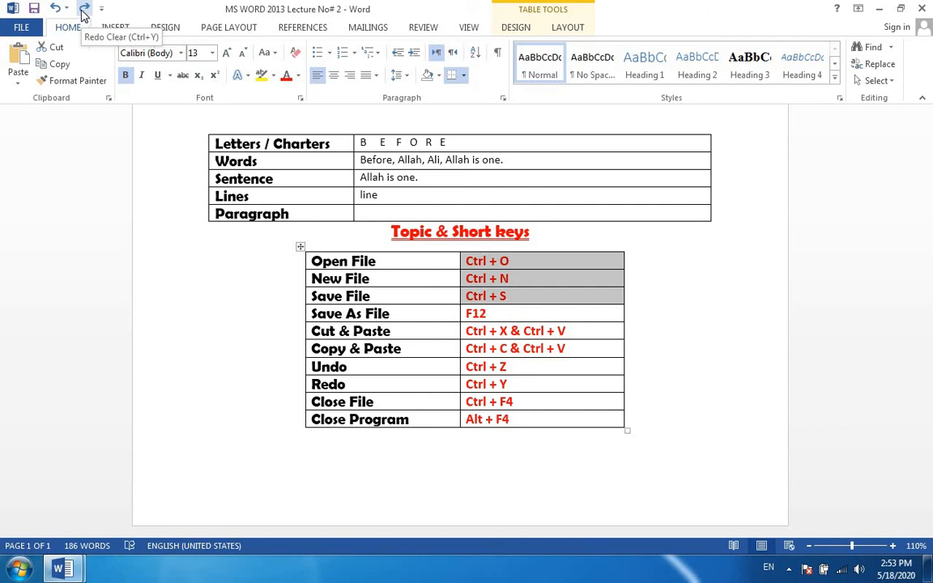
click(84, 9)
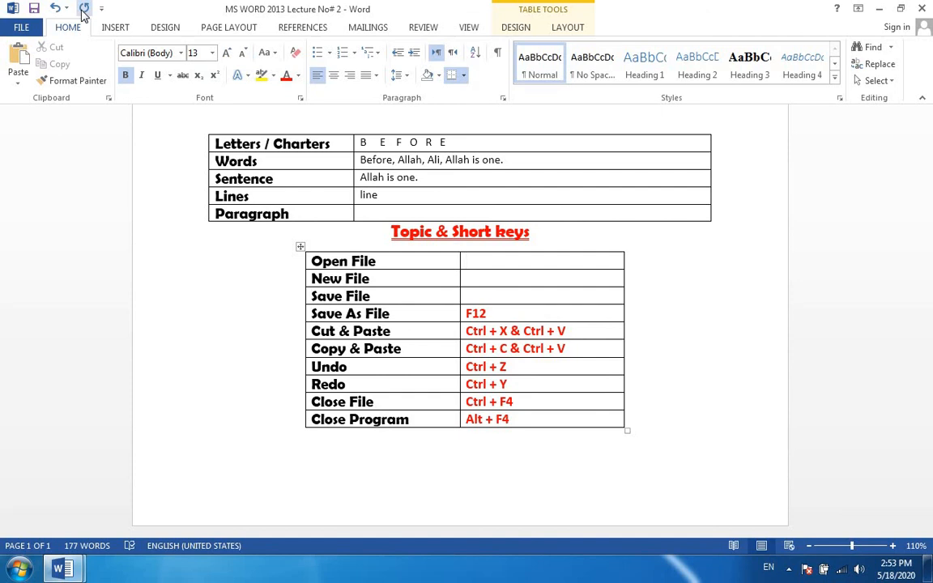
click(55, 8)
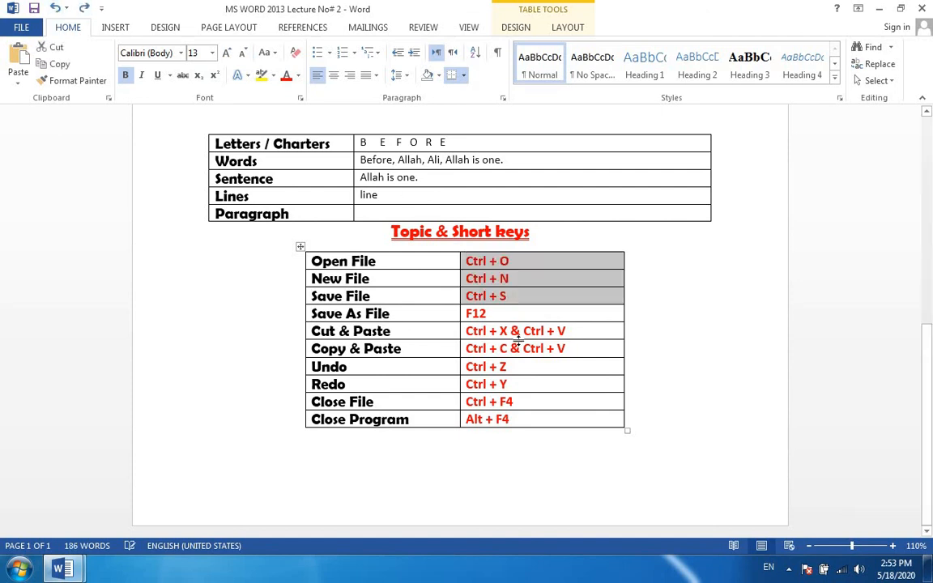
Clear the shortcuts for Close Program, Cut & Paste, Copy & Paste, Open File and New File from the table.
click(552, 444)
drag(502, 418, 469, 421)
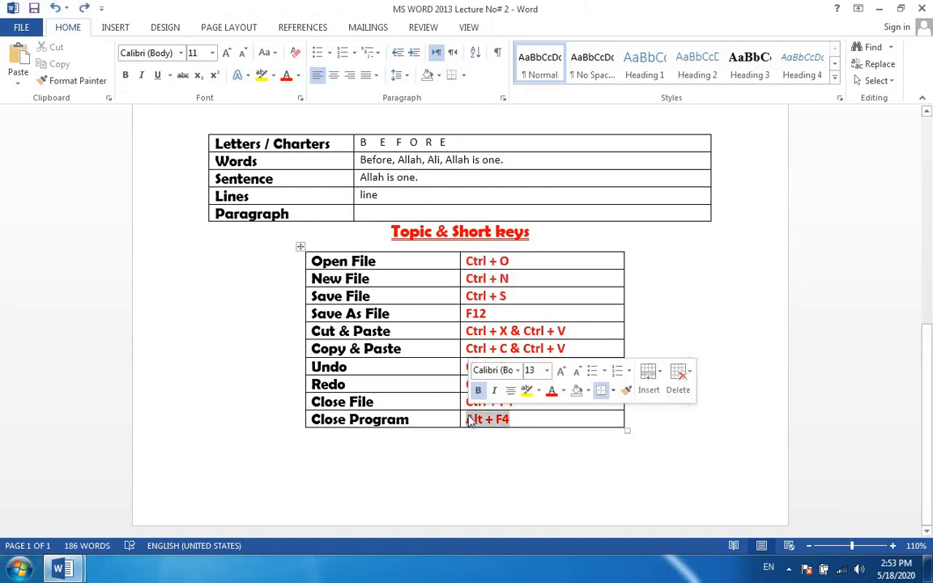
key(Delete)
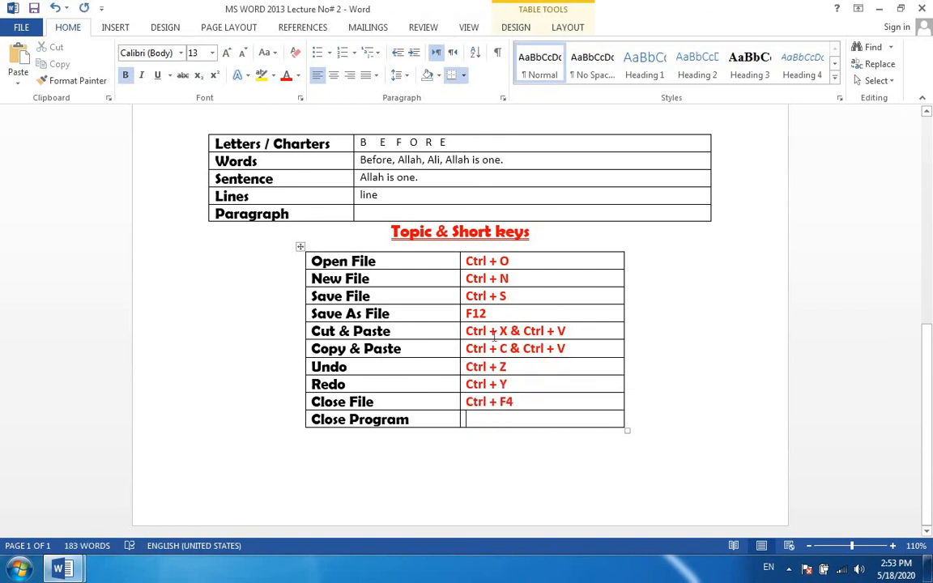
drag(494, 338, 486, 350)
key(Delete)
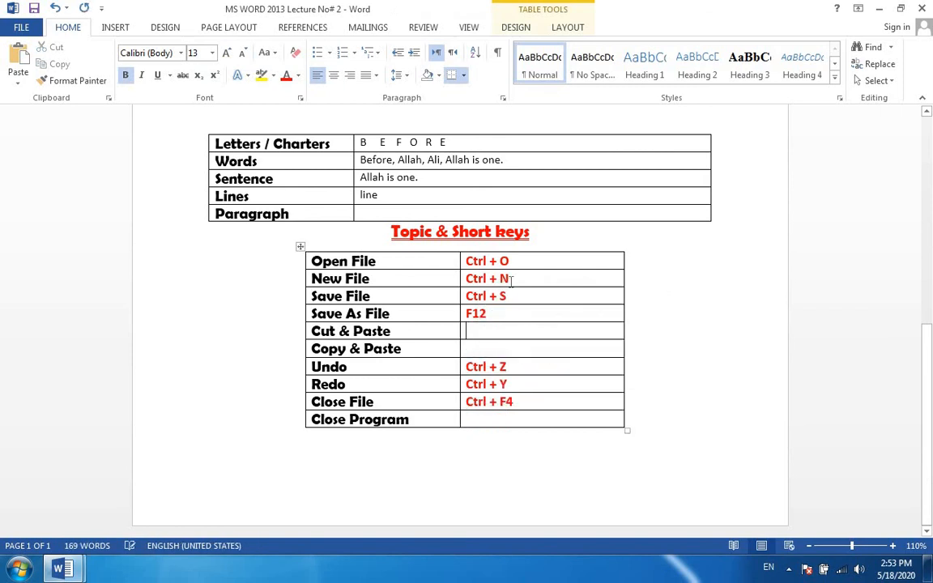
drag(512, 279, 472, 263)
key(Delete)
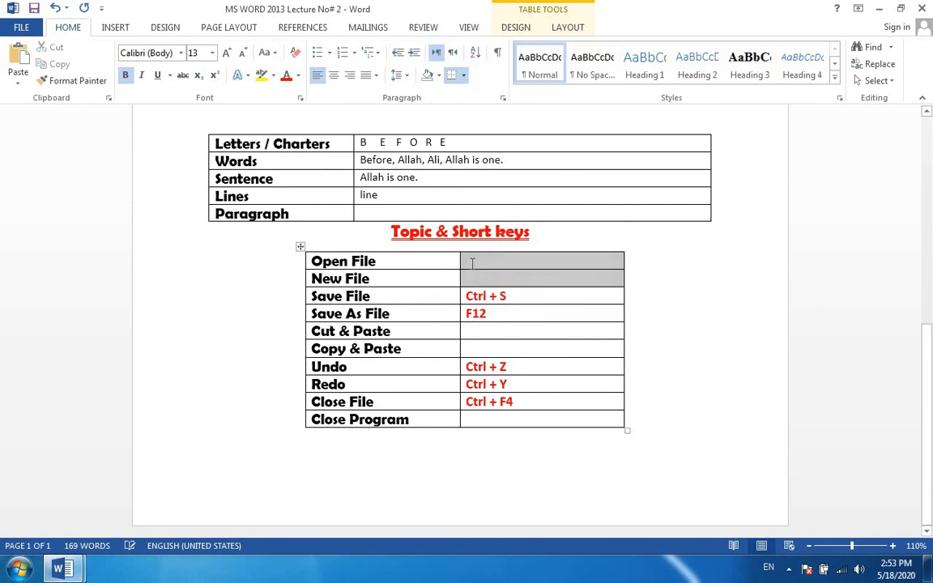
click(472, 262)
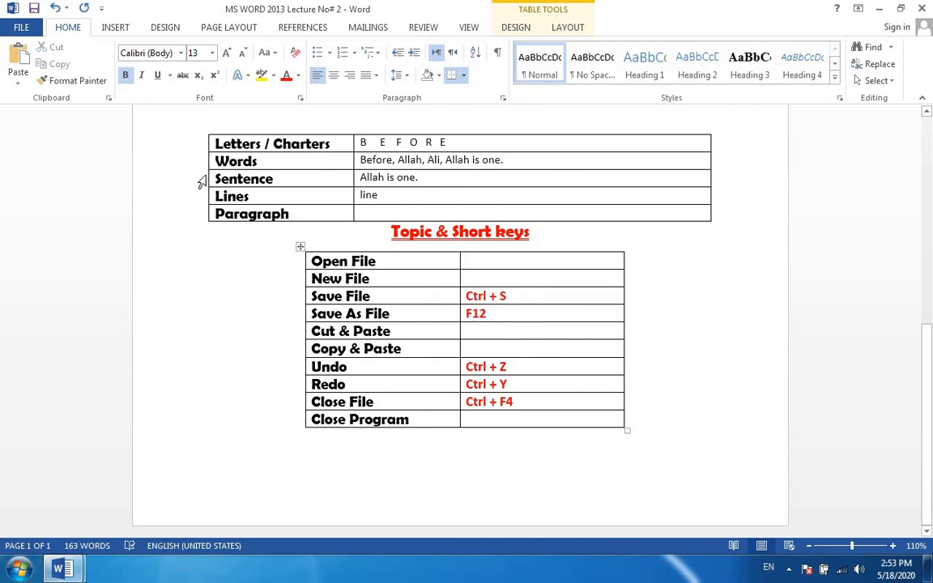
Undo the three shortcut clearings in the table, redo them, and undo them all again.
key(ctrl+z)
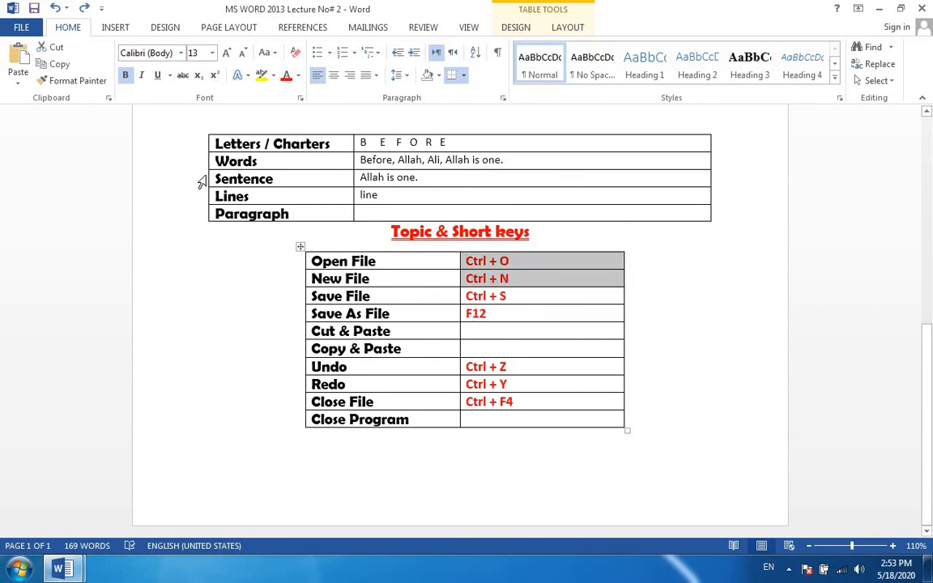
key(ctrl+z)
key(ctrl+z)
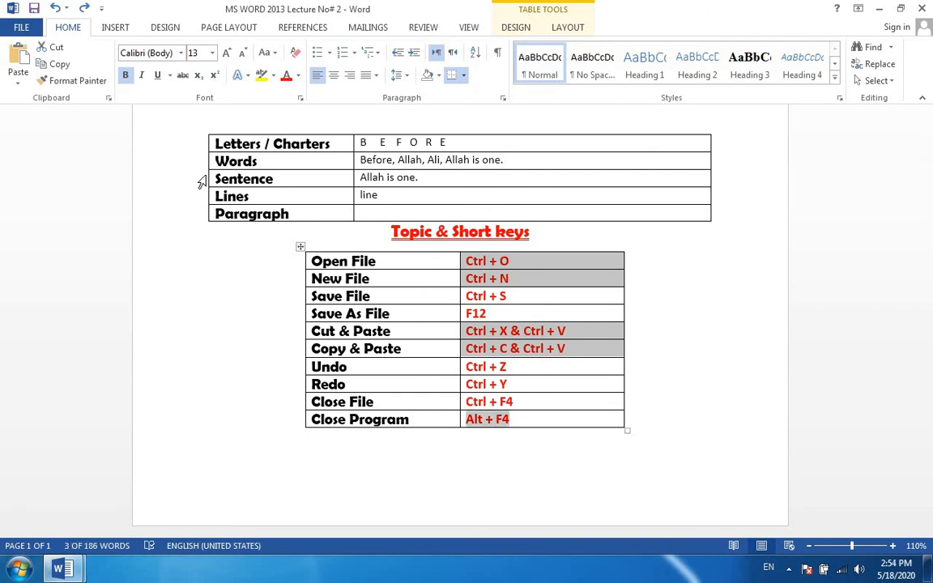
key(ctrl+y)
key(ctrl+y)
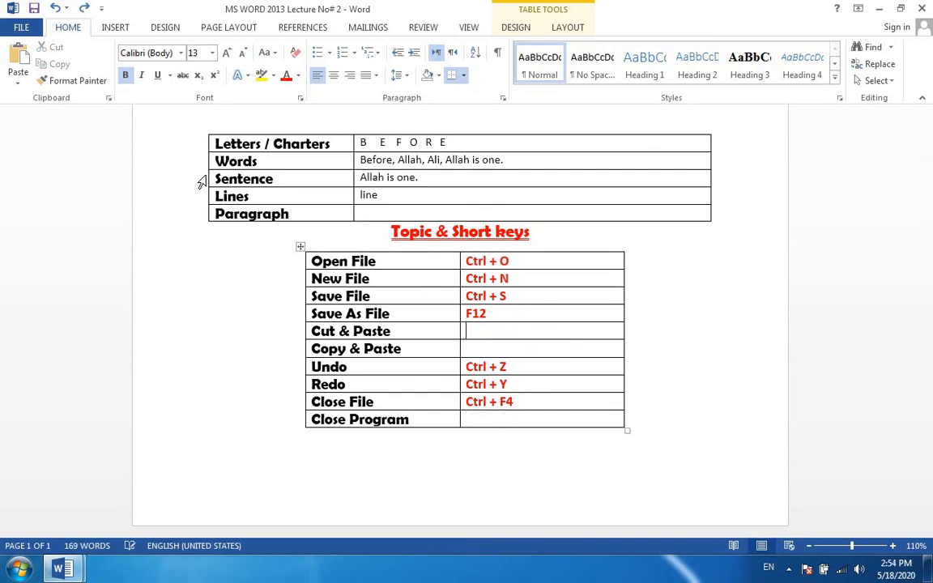
key(ctrl+y)
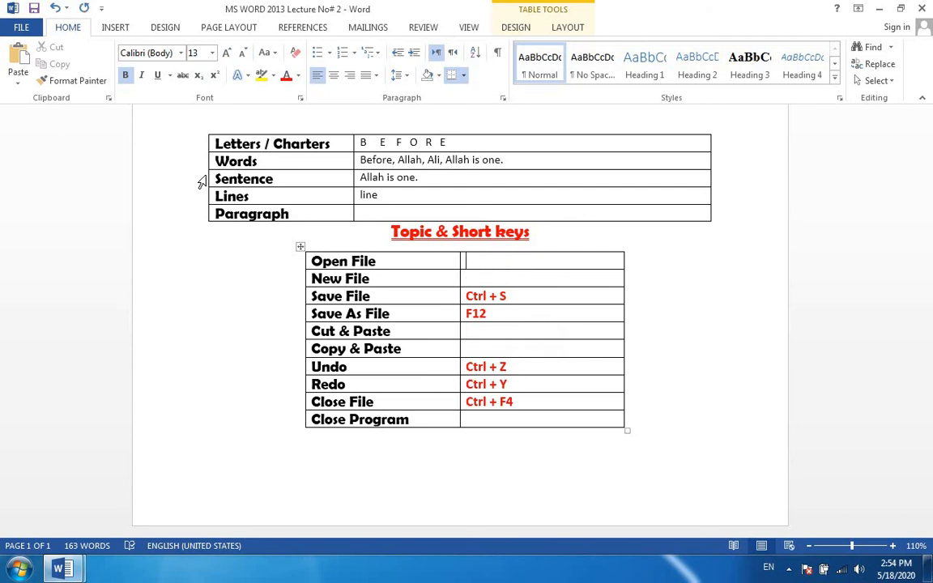
key(ctrl+z)
key(ctrl+y)
key(ctrl+y)
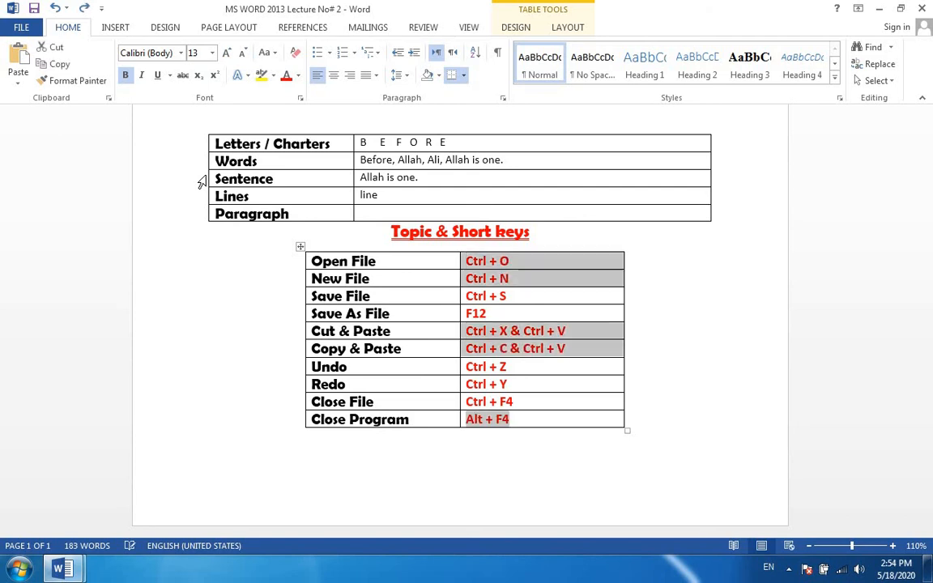
Save the lecture document.
key(ctrl+s)
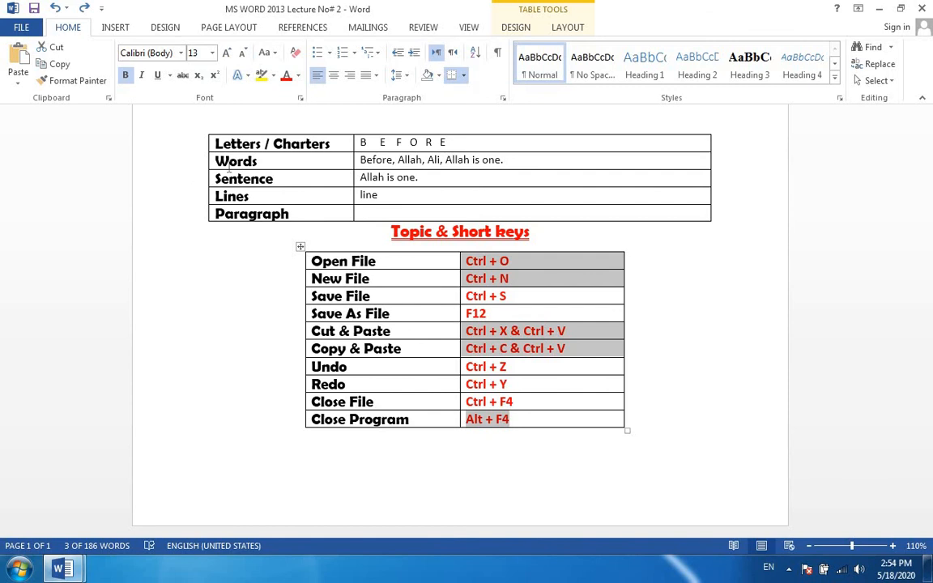
Minimize the lecture document, bring up the unsaved Document1, and close it without saving.
scroll(931, 251, up, 10)
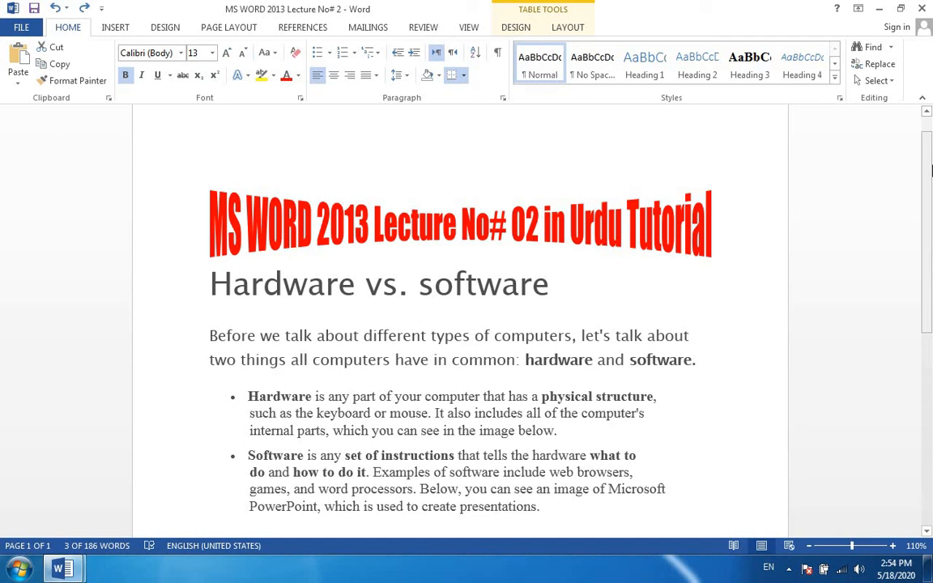
click(878, 8)
mouse_move(62, 567)
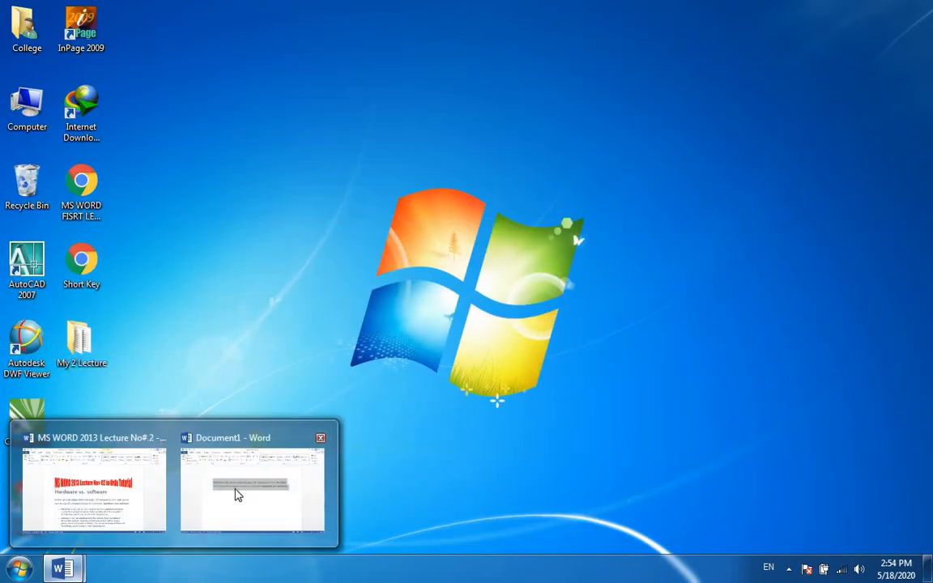
click(243, 482)
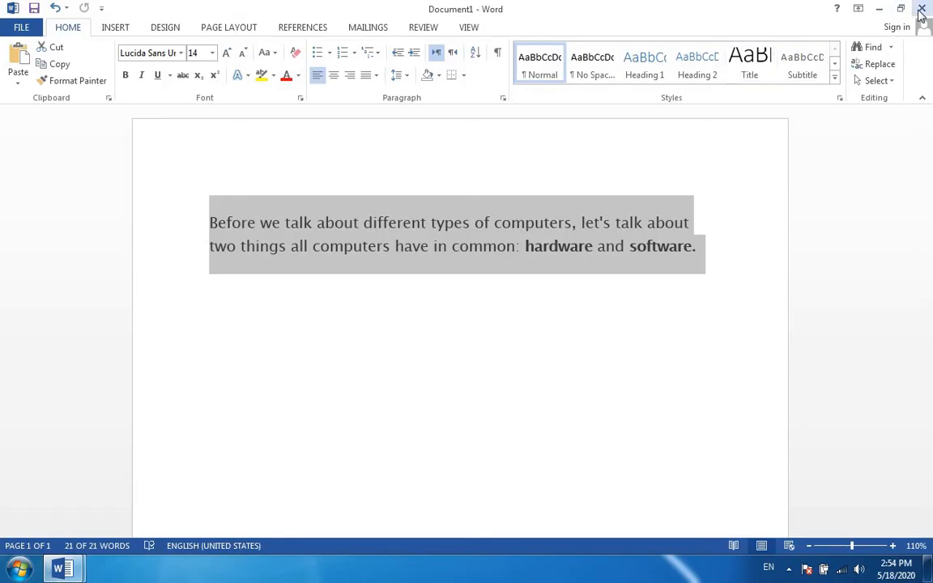
click(922, 8)
click(475, 309)
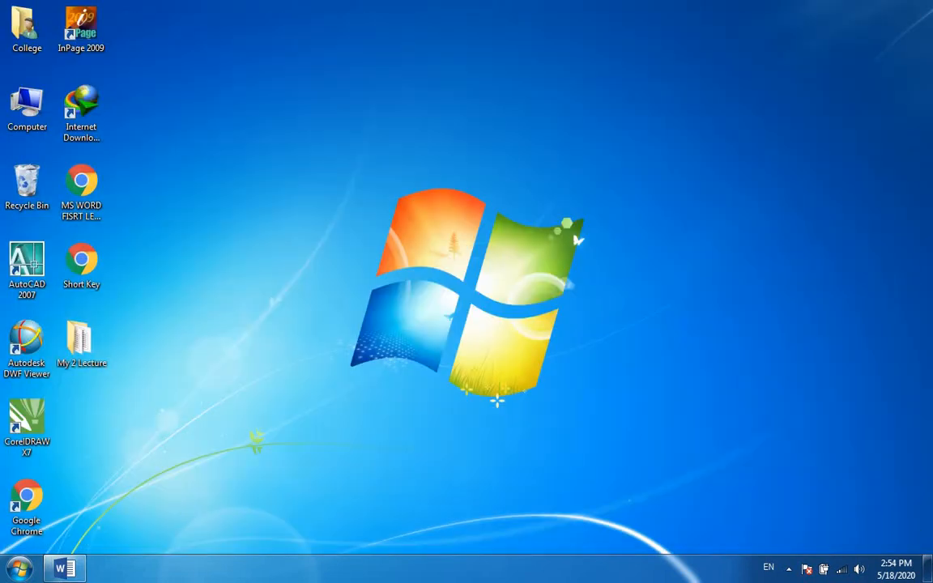
Restore the MS WORD 2013 Lecture No# 2 document, close the file while keeping Word open, and exit the program.
click(58, 569)
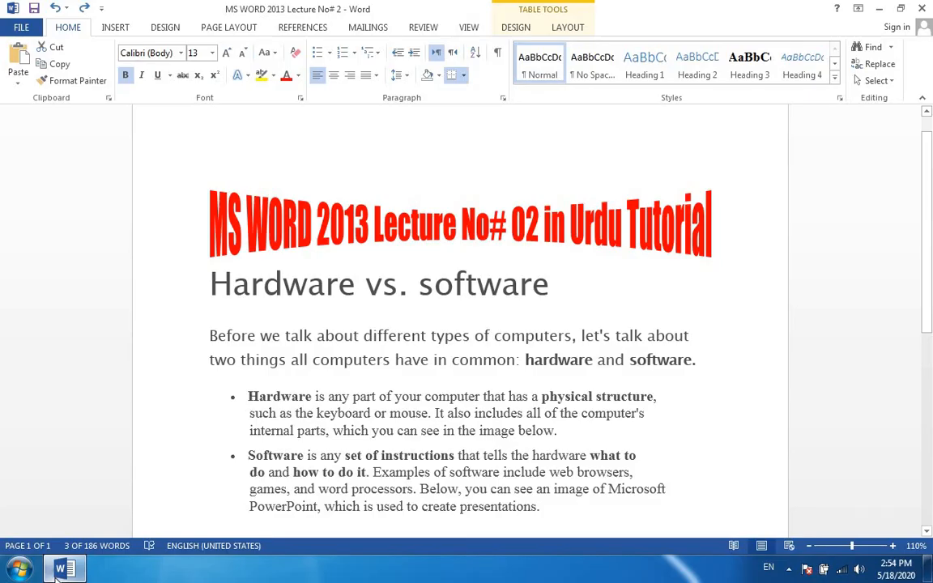
click(23, 27)
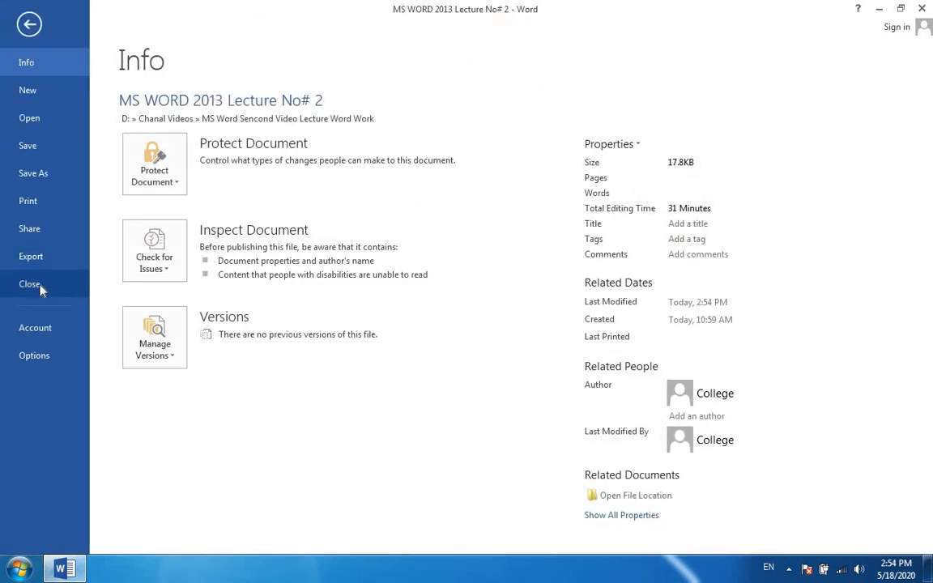
click(30, 284)
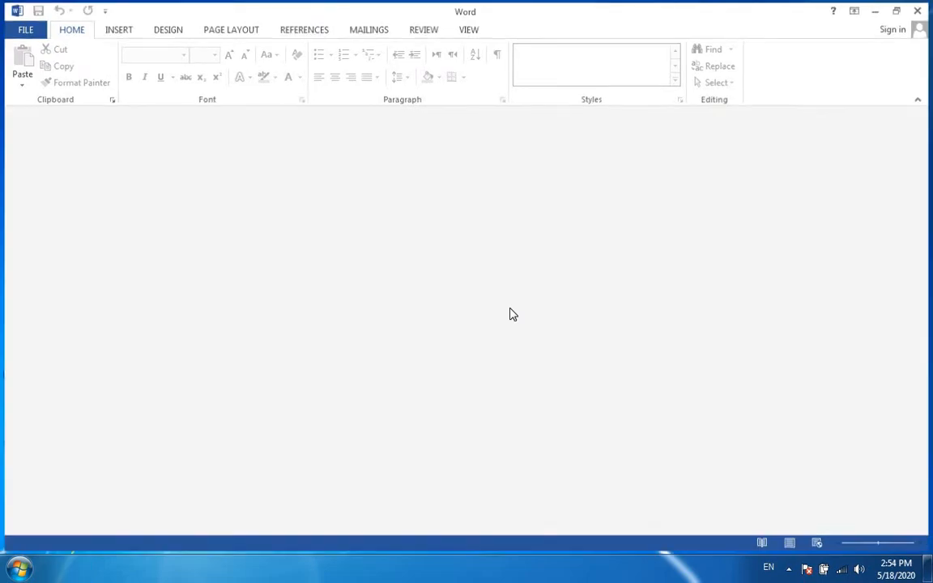
key(alt+F4)
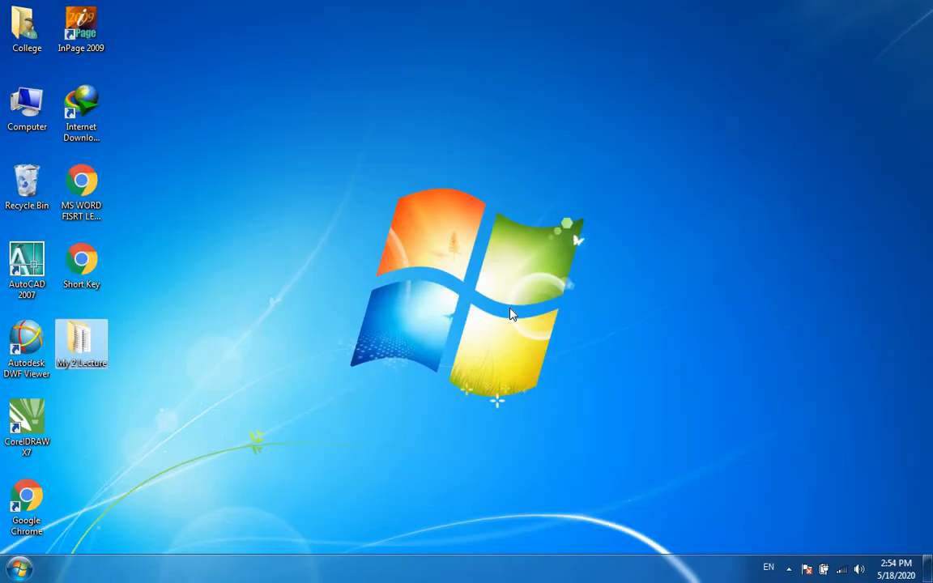